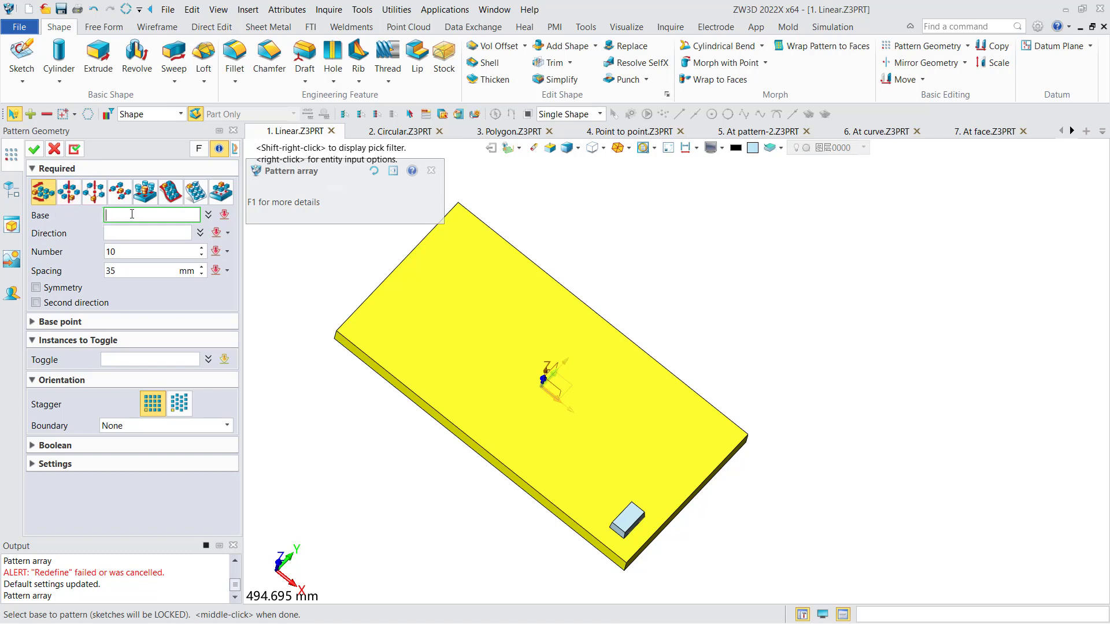
Pattern the small block linearly along the plate's long edge with 11 instances at 35 mm spacing, without symmetry.
click(620, 523)
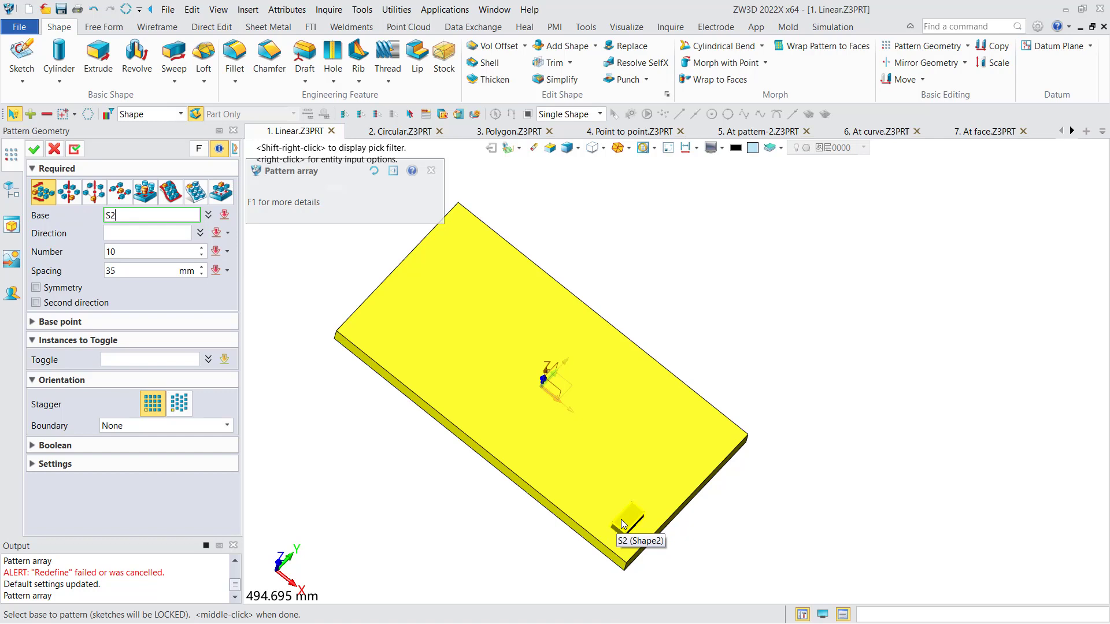
click(137, 235)
click(572, 531)
middle_drag(545, 499, 533, 497)
double_click(107, 253)
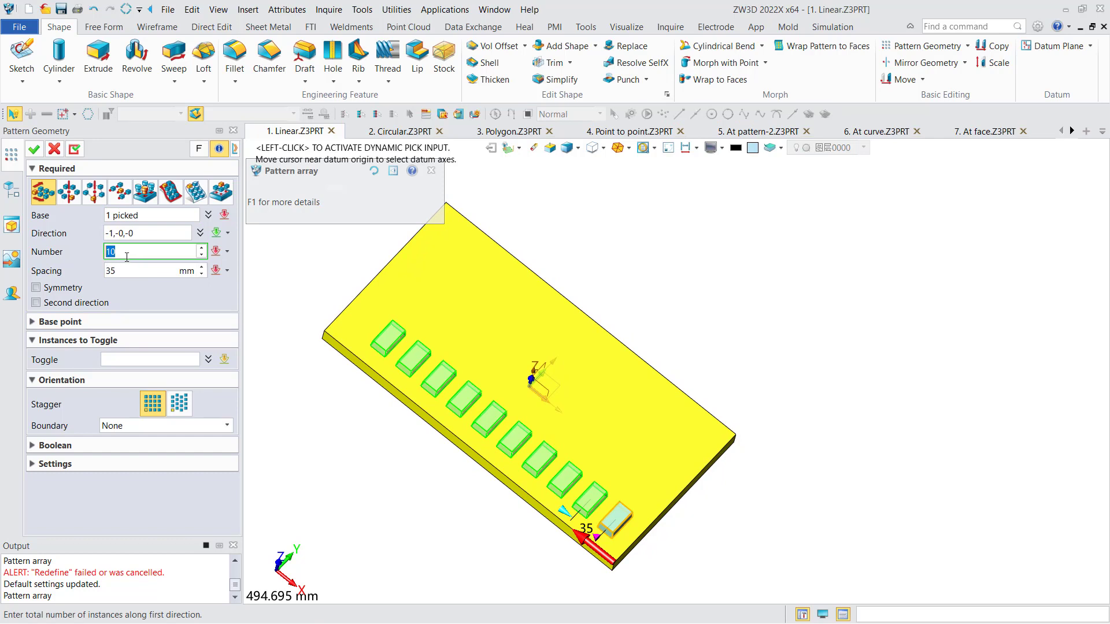
text(11)
click(153, 270)
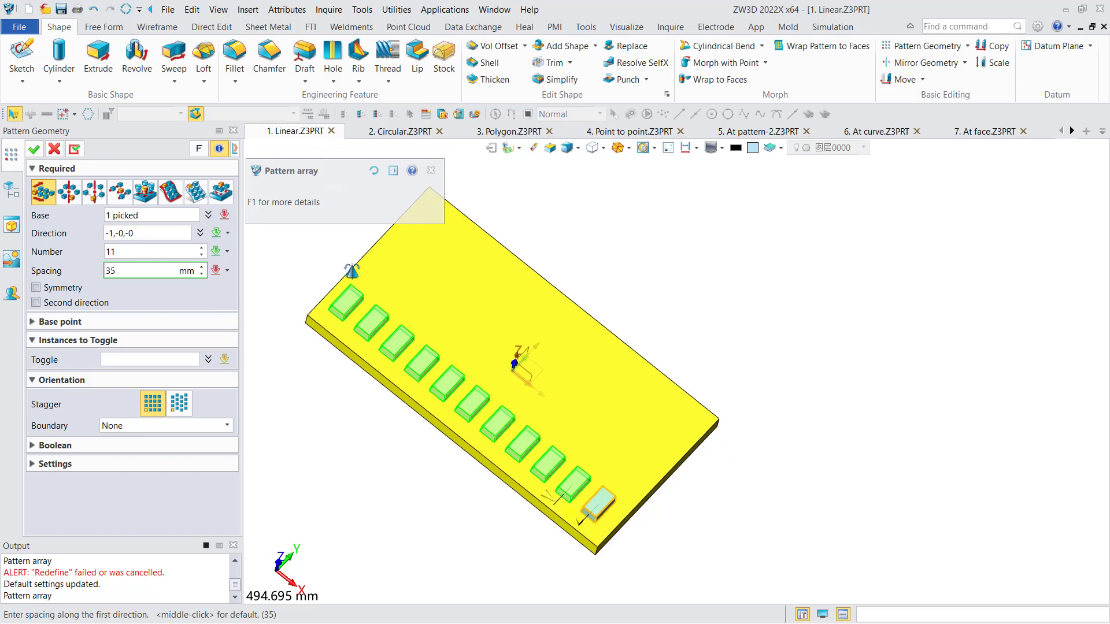
click(75, 293)
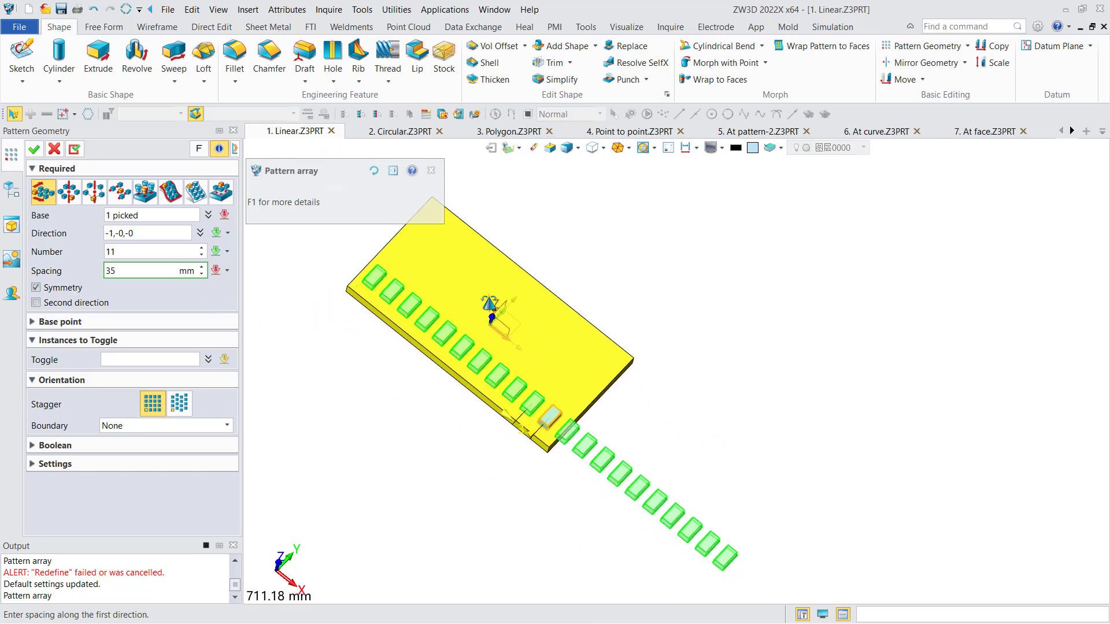
click(66, 289)
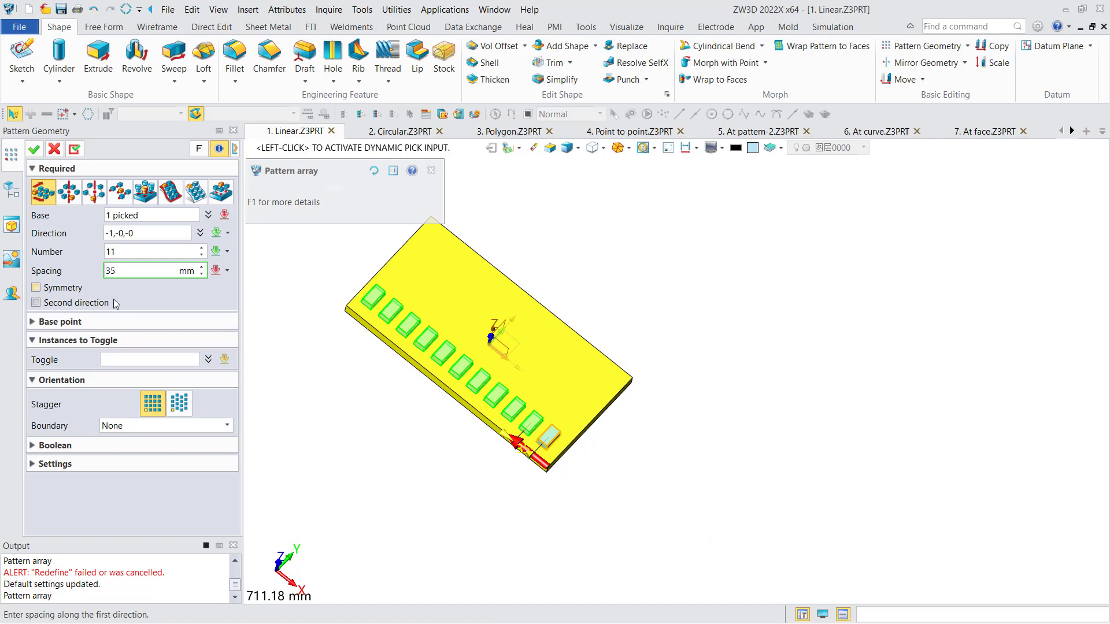
Add a second pattern direction along the plate's short edge with 4 instances at 45 mm spacing, without symmetry, and create the pattern.
click(74, 306)
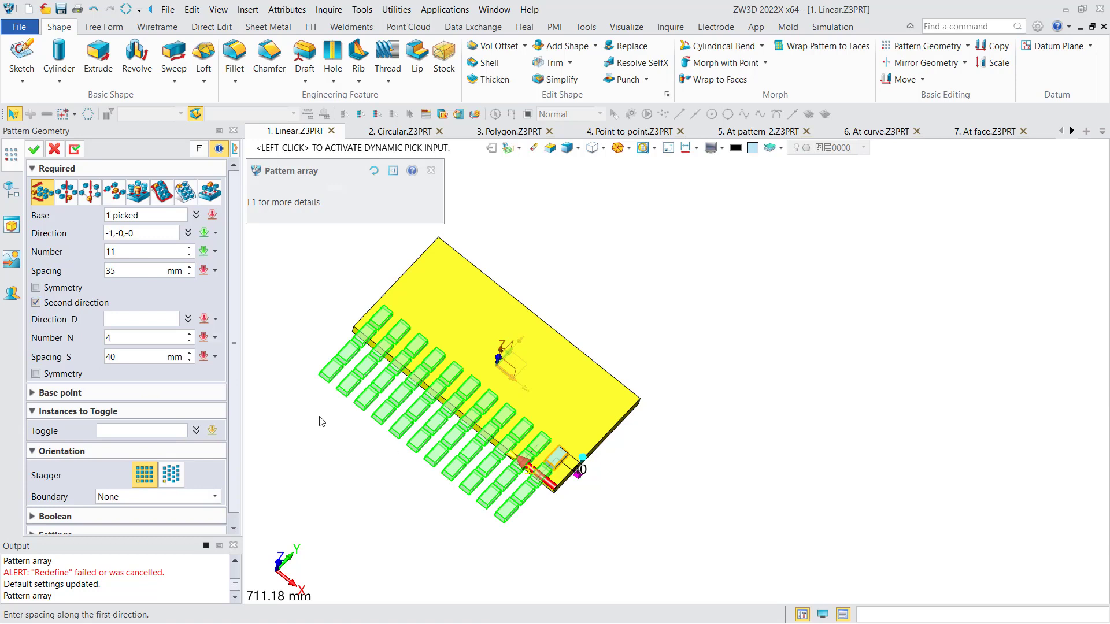
click(132, 319)
click(600, 448)
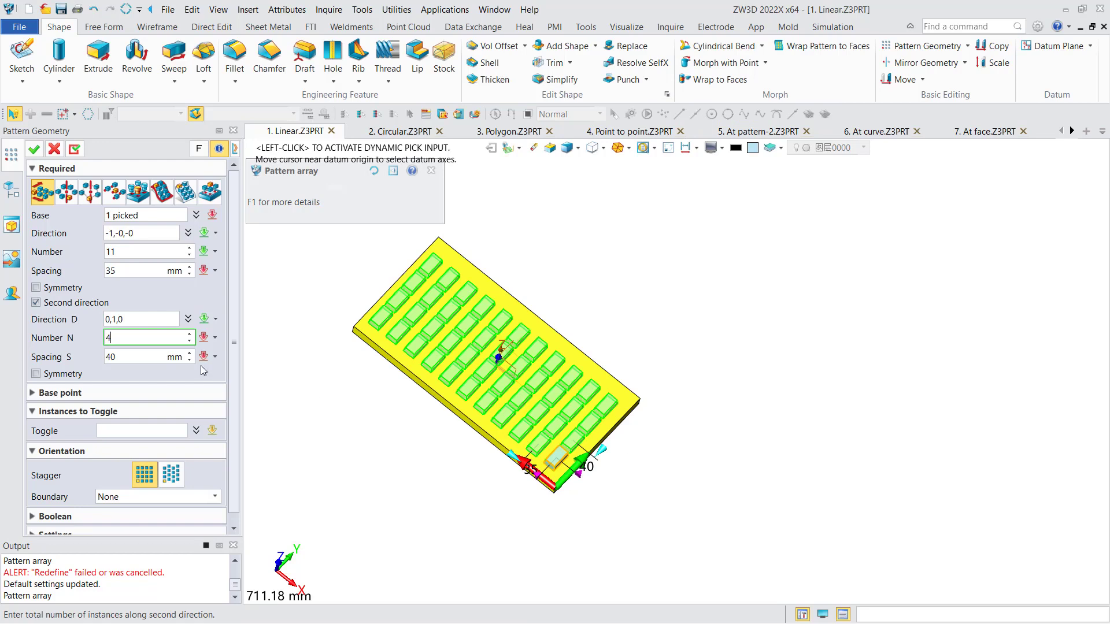
drag(125, 357, 93, 357)
text(45)
key(Return)
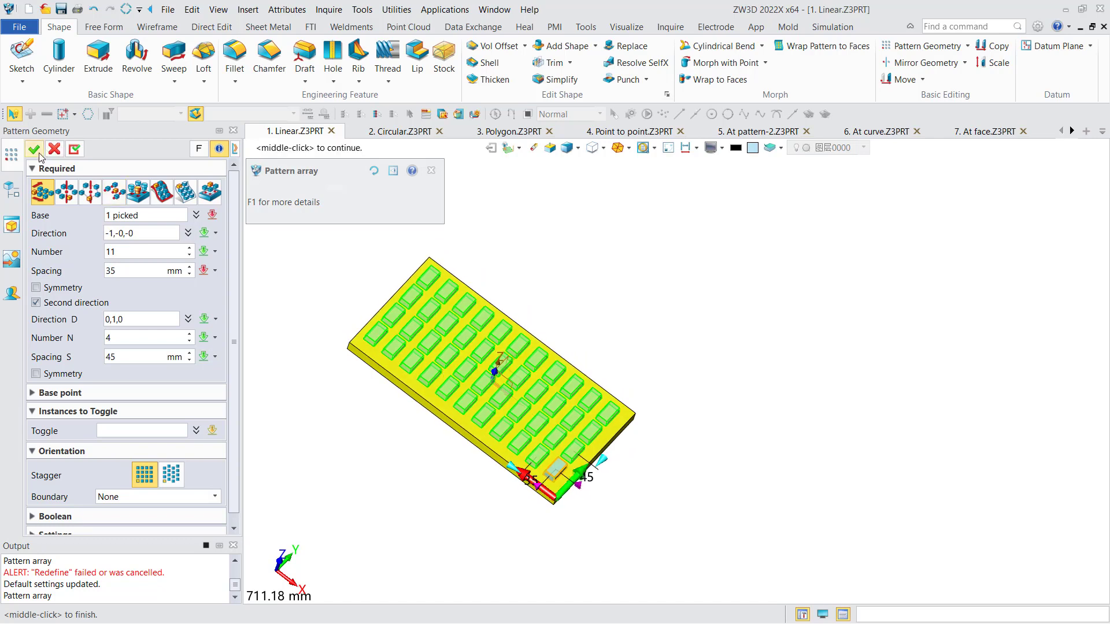
click(74, 382)
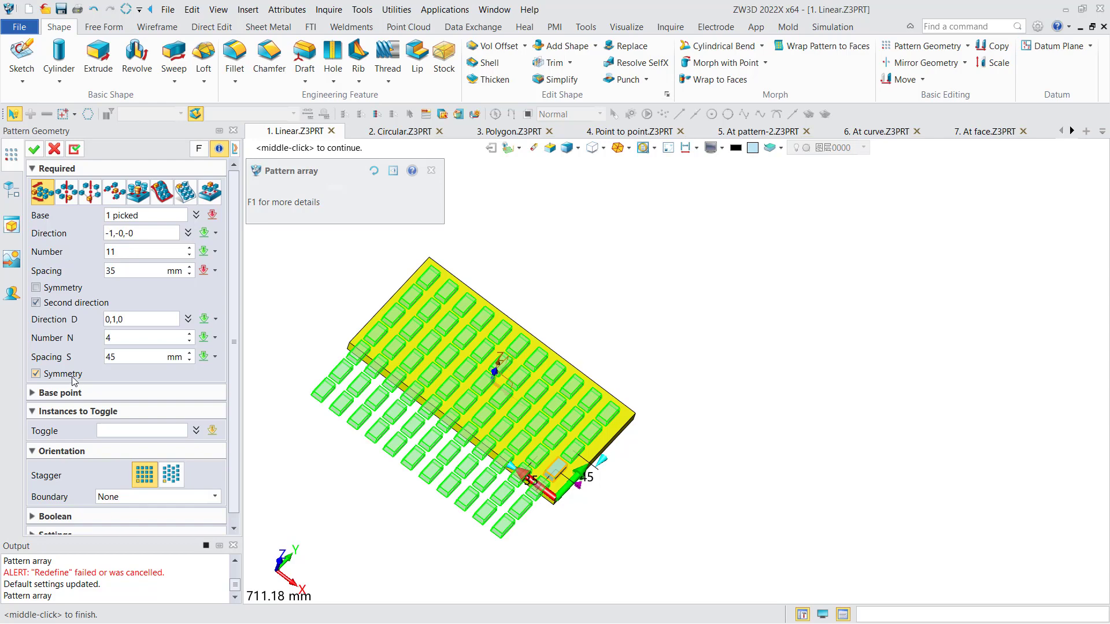
click(74, 379)
click(34, 150)
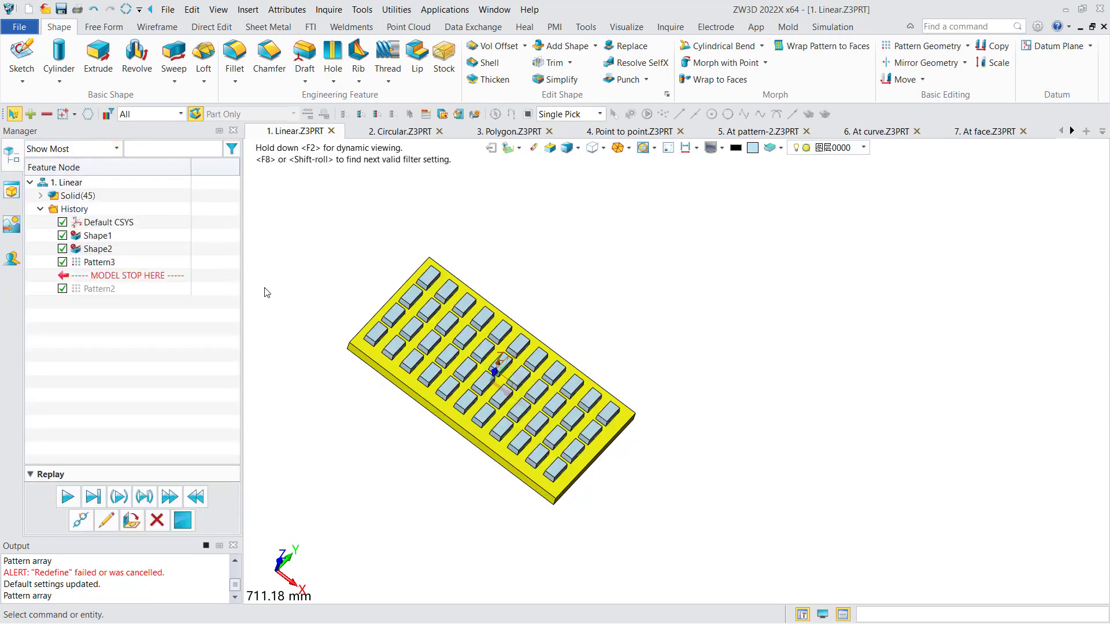
mouse_move(312, 276)
middle_down()
mouse_move(329, 240)
mouse_move(282, 299)
middle_up()
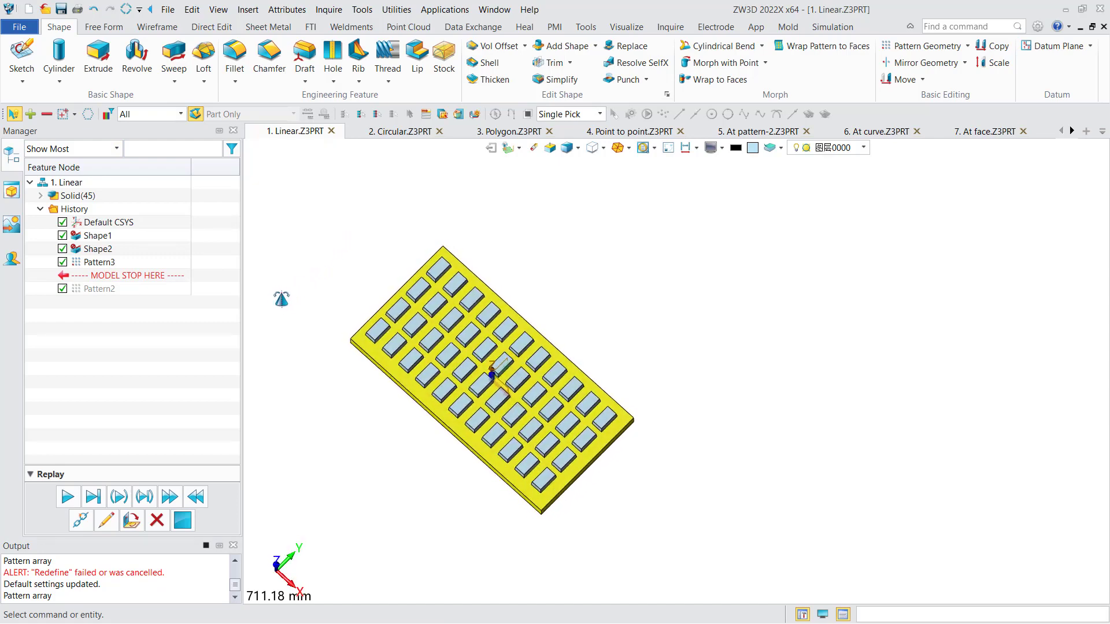
Redefine the block pattern to switch off a two-by-two group of instances near the plate's corner opposite the seed block's end.
double_click(98, 264)
middle_drag(282, 308, 299, 287)
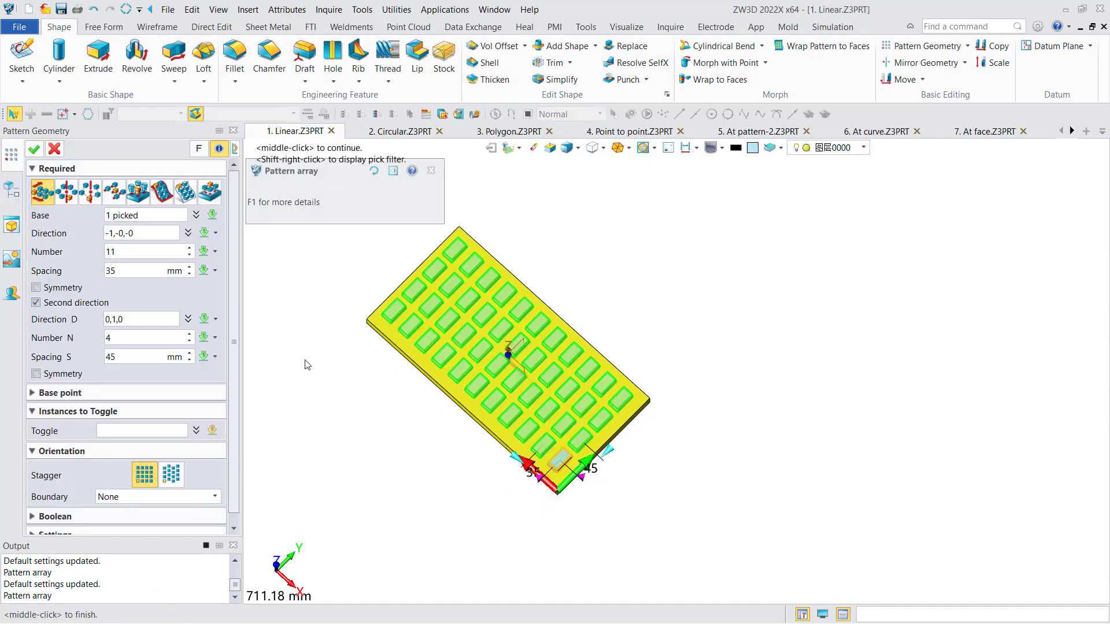
click(125, 430)
scroll(375, 340, up, 3)
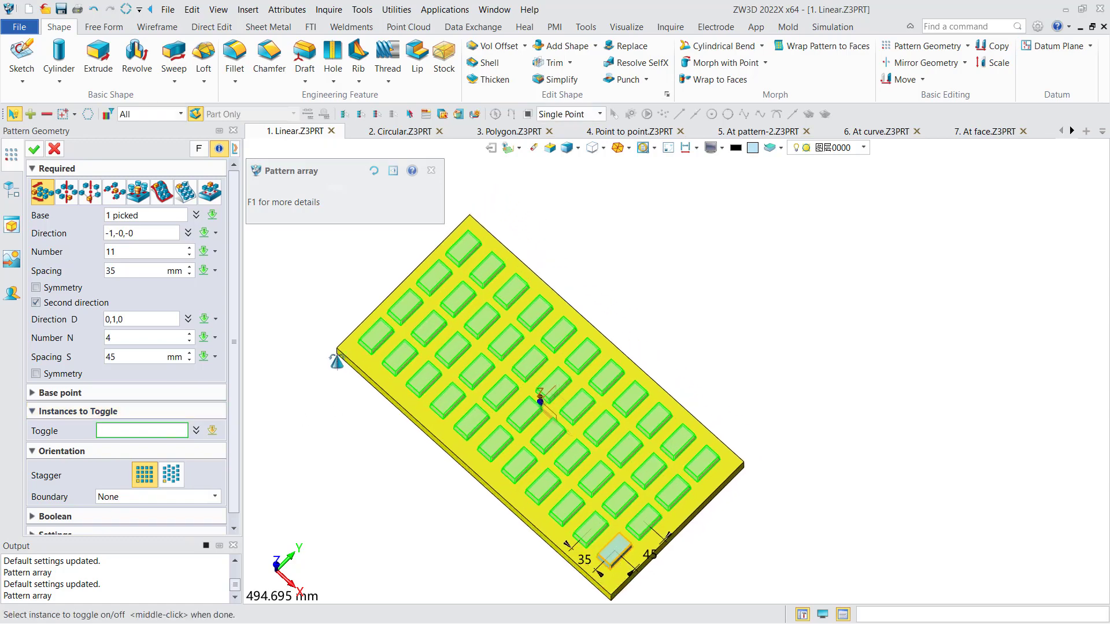
click(371, 349)
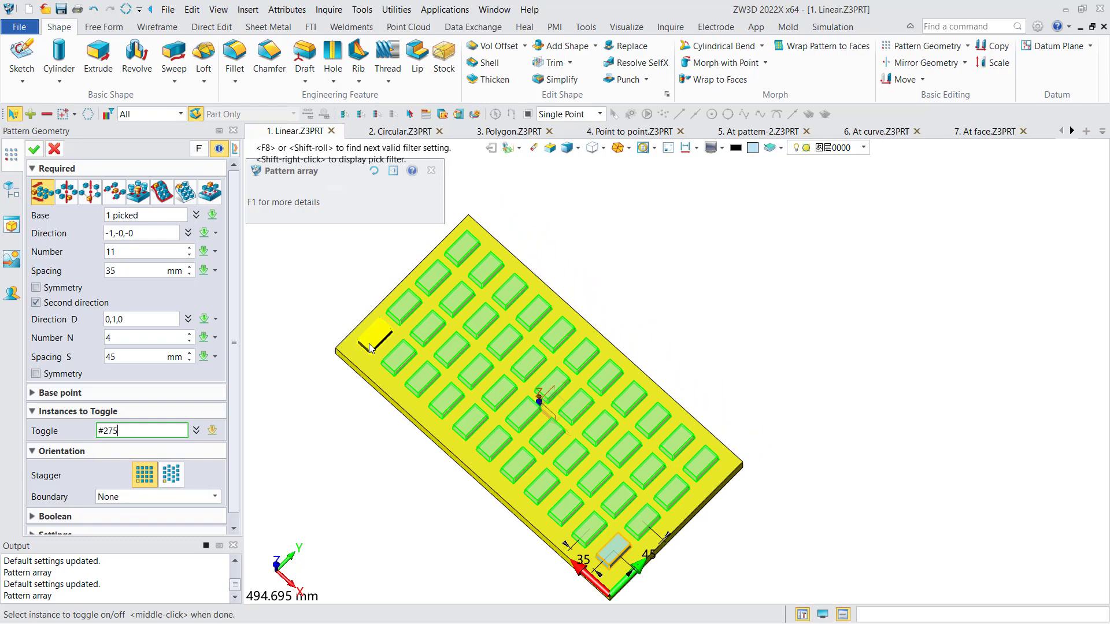
click(403, 306)
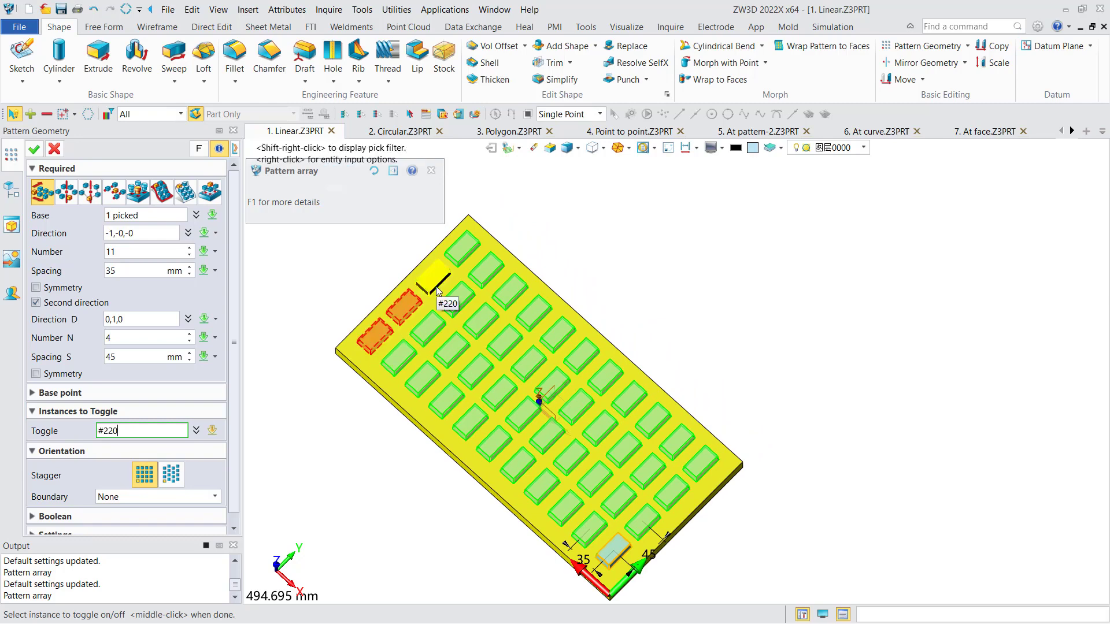
click(433, 328)
click(399, 360)
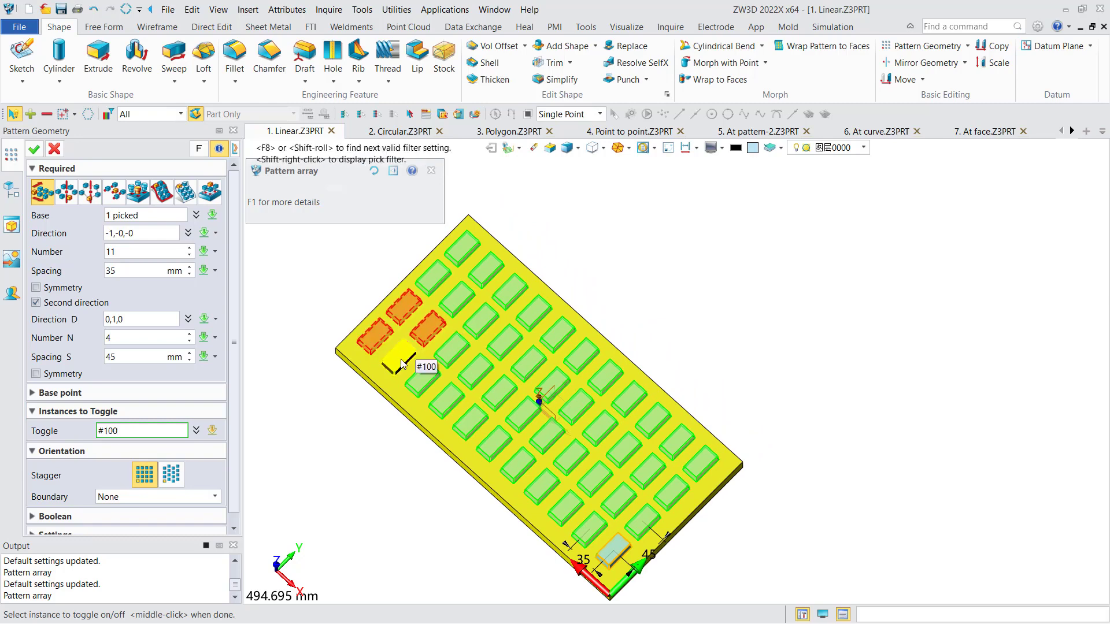
middle_drag(323, 456, 338, 417)
right_drag(338, 417, 349, 428)
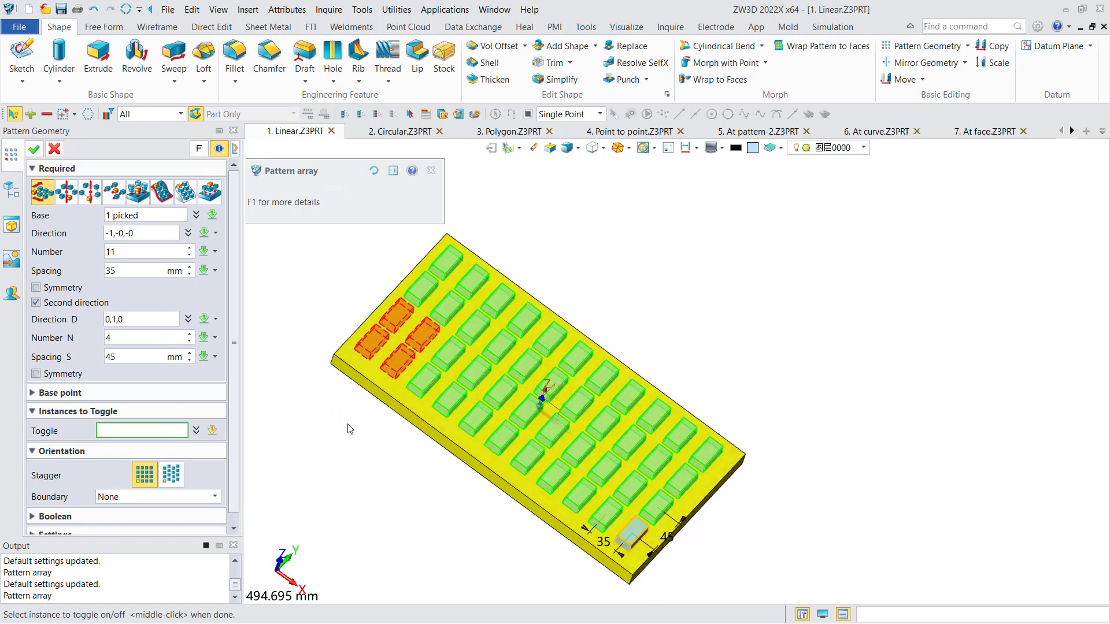
click(33, 149)
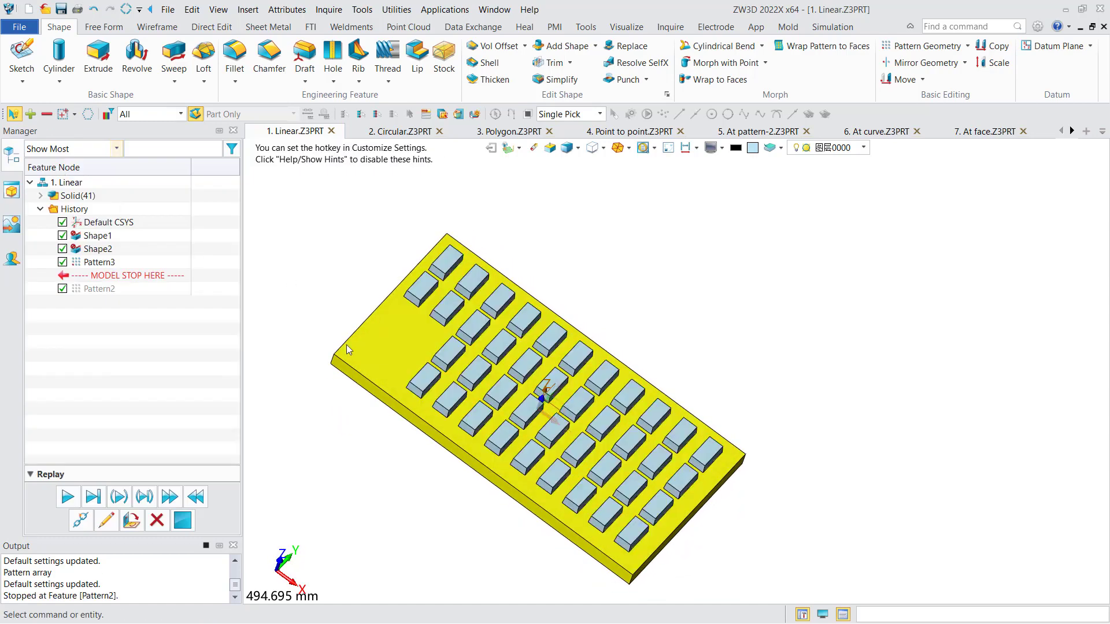
right_drag(358, 347, 332, 355)
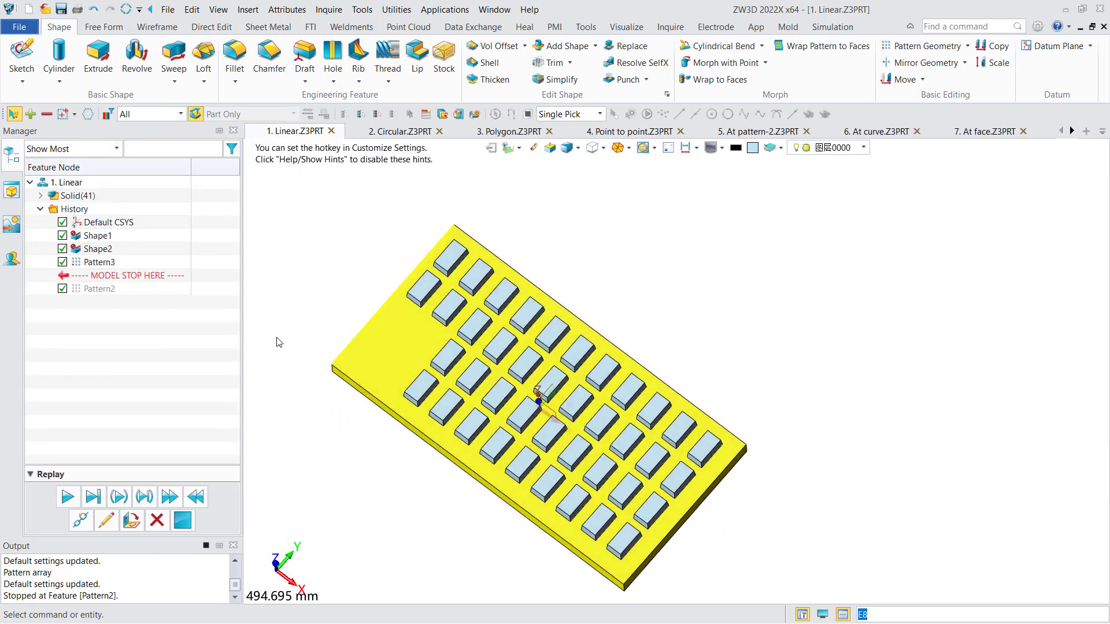
Edit the block pattern again and switch the four suppressed instances back on.
double_click(99, 262)
middle_drag(293, 311, 310, 280)
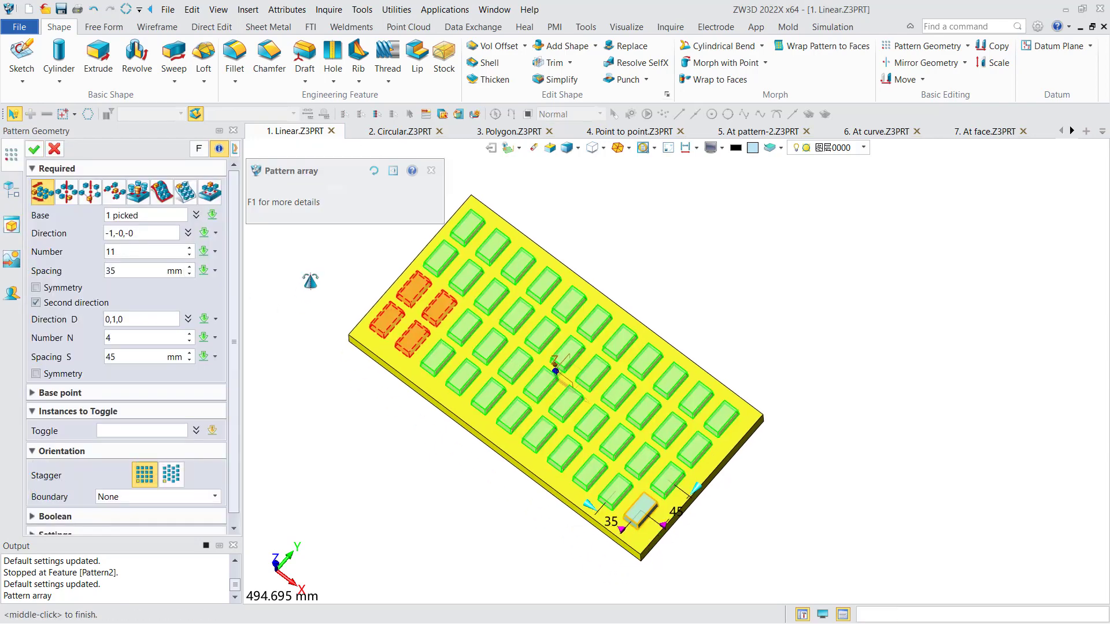
click(180, 428)
click(385, 326)
click(407, 334)
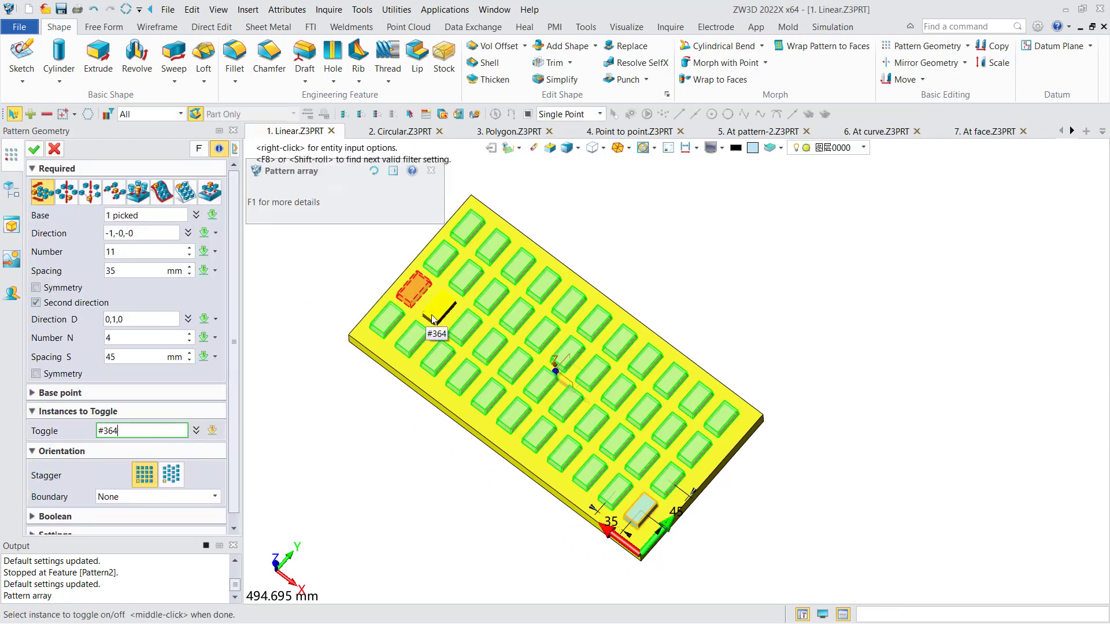
click(425, 312)
click(412, 294)
middle_click(376, 318)
right_drag(352, 338, 330, 361)
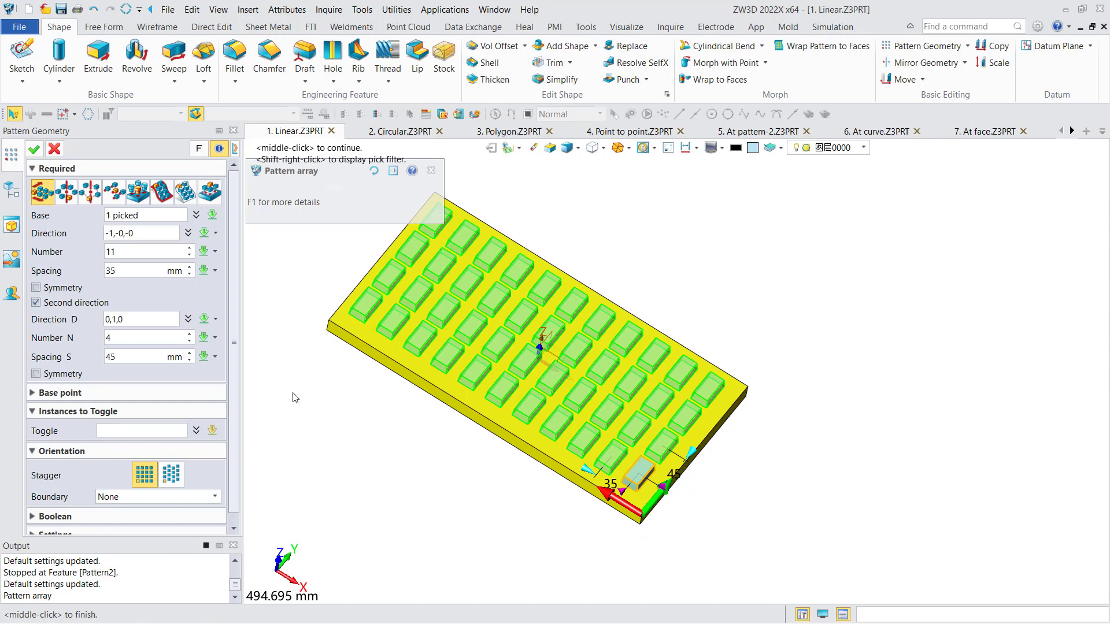
Change the block pattern's stagger orientation to the staggered layout and apply it.
scroll(236, 450, down, 1)
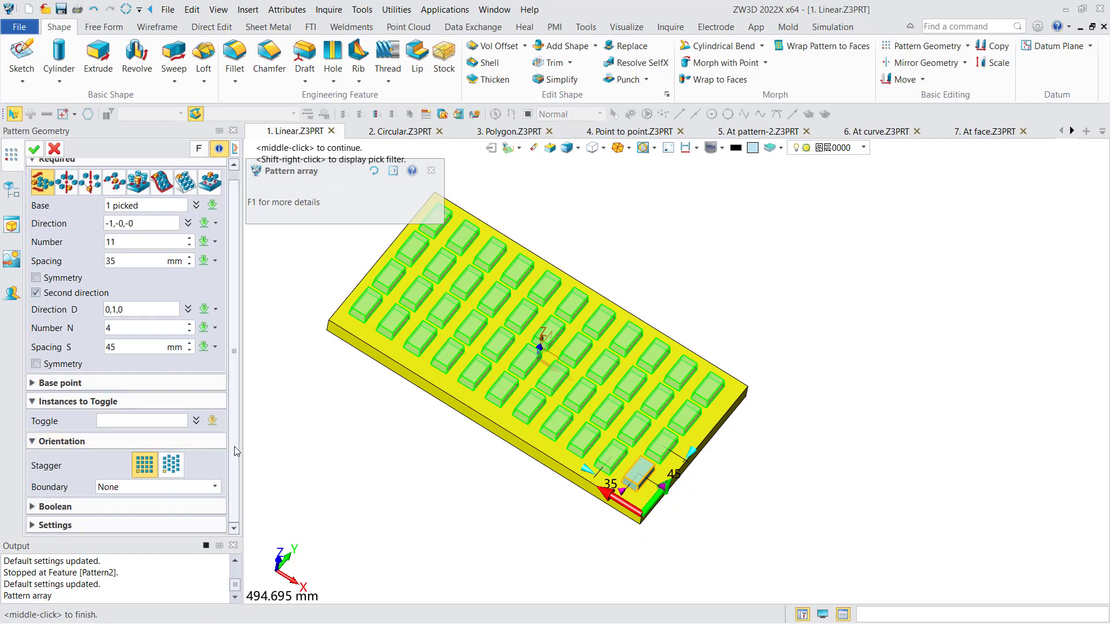
click(171, 465)
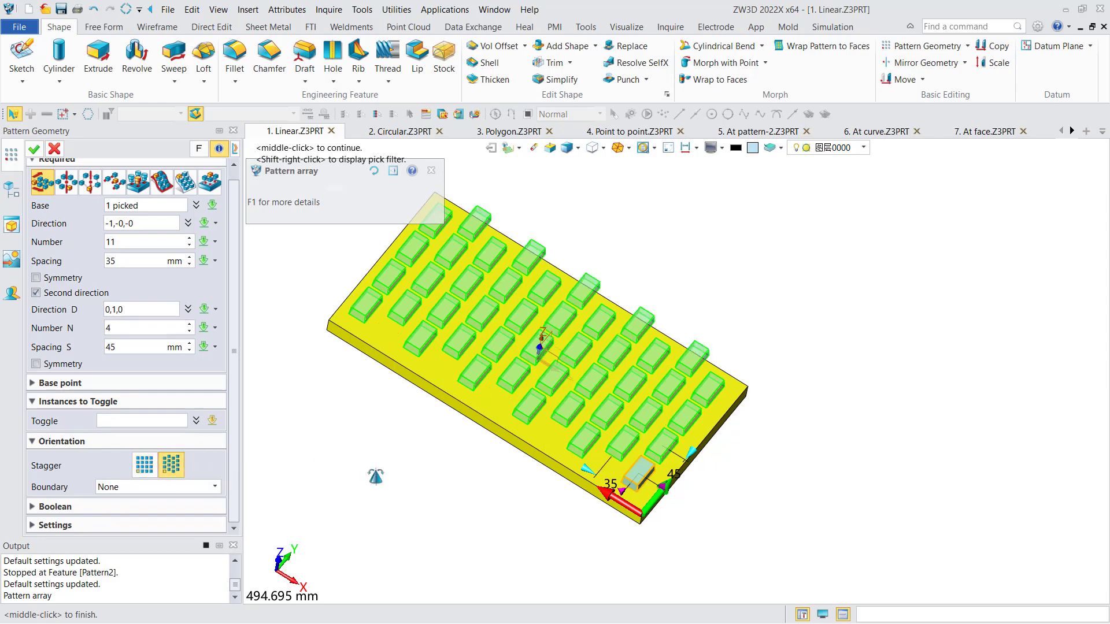
mouse_move(376, 477)
right_down()
mouse_move(371, 498)
mouse_move(376, 466)
right_up()
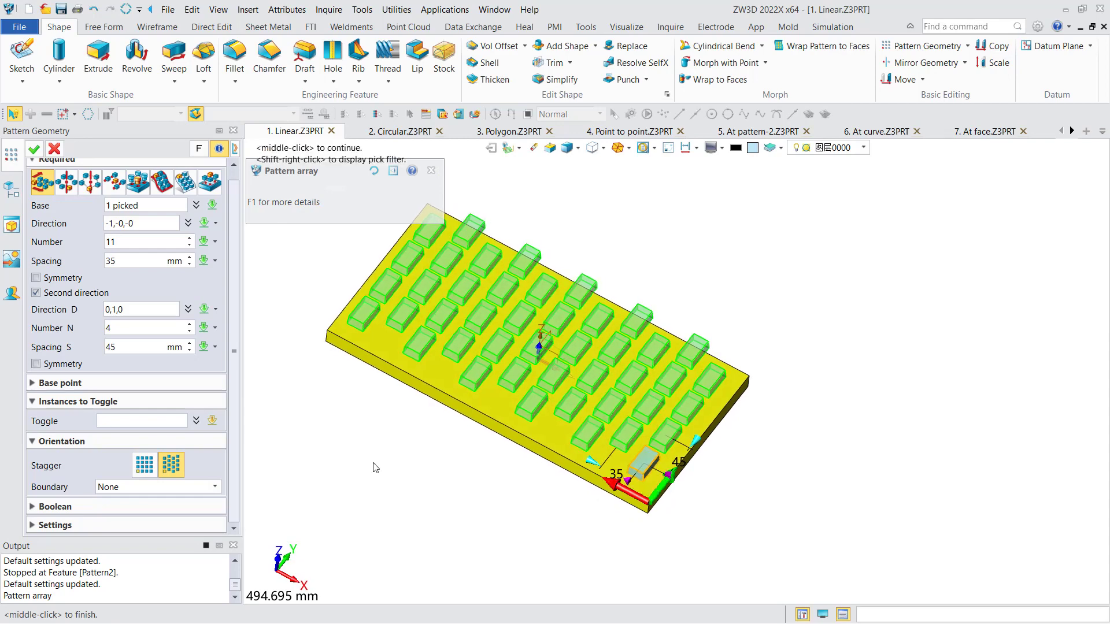
right_drag(422, 466, 419, 480)
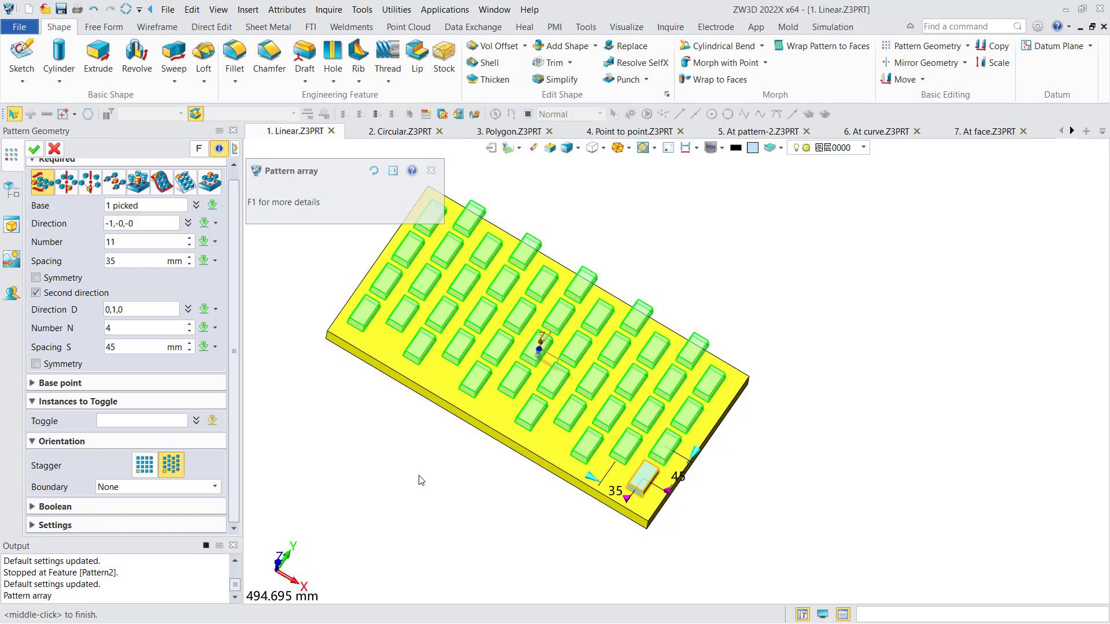
click(54, 149)
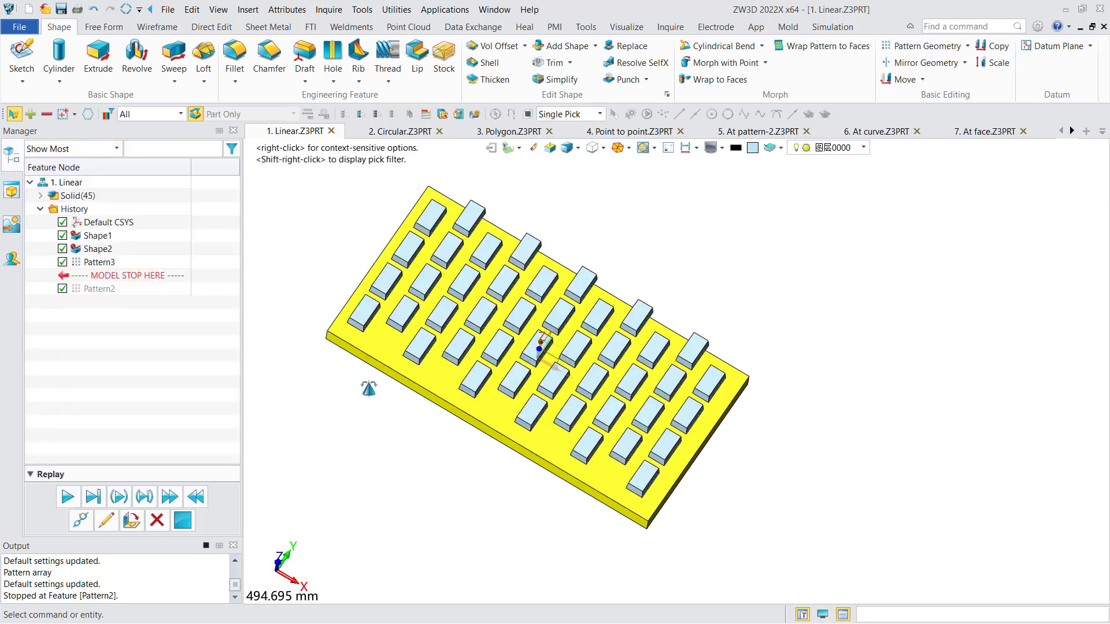
mouse_move(368, 388)
right_down()
mouse_move(337, 379)
mouse_move(381, 387)
mouse_move(376, 359)
mouse_move(356, 383)
right_up()
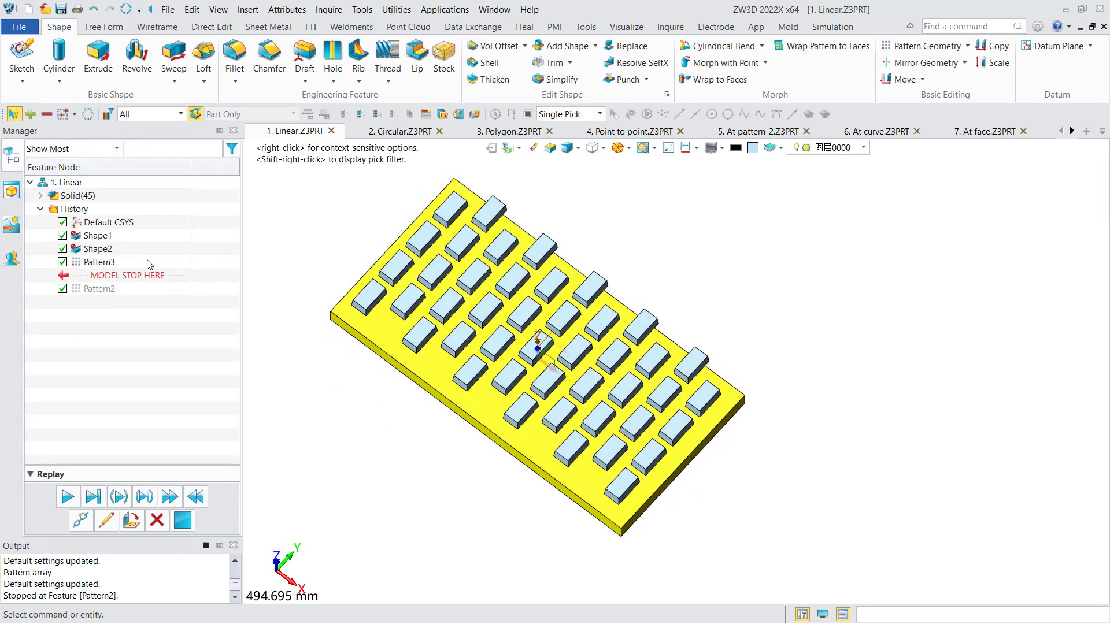
Reopen the staggered block pattern, examine its Associative copy setting, and leave without changes.
double_click(98, 262)
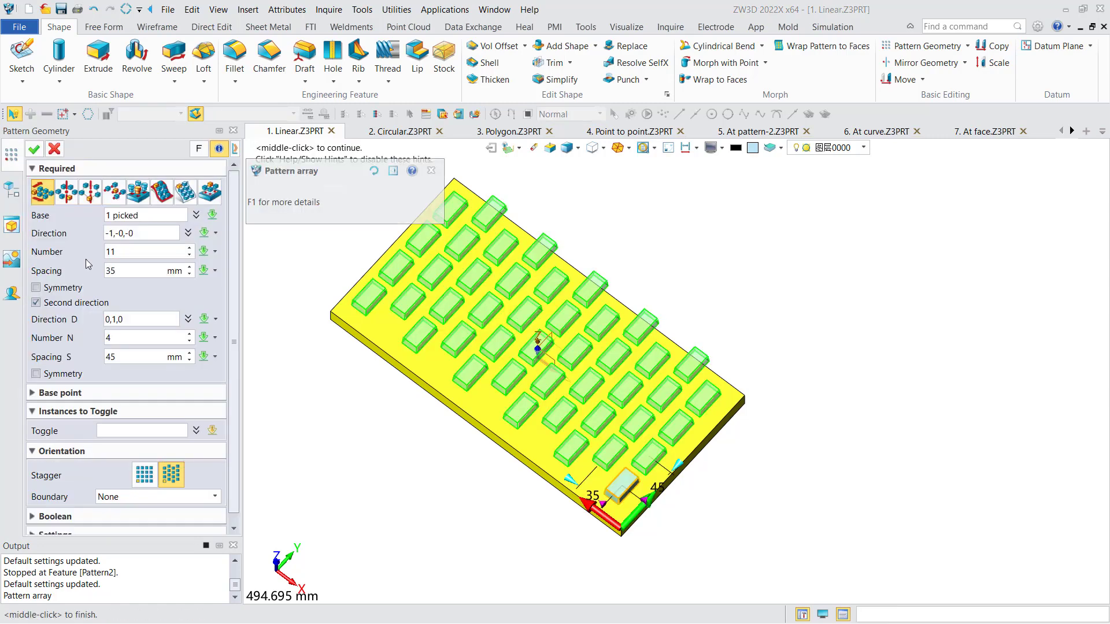
scroll(237, 404, down, 1)
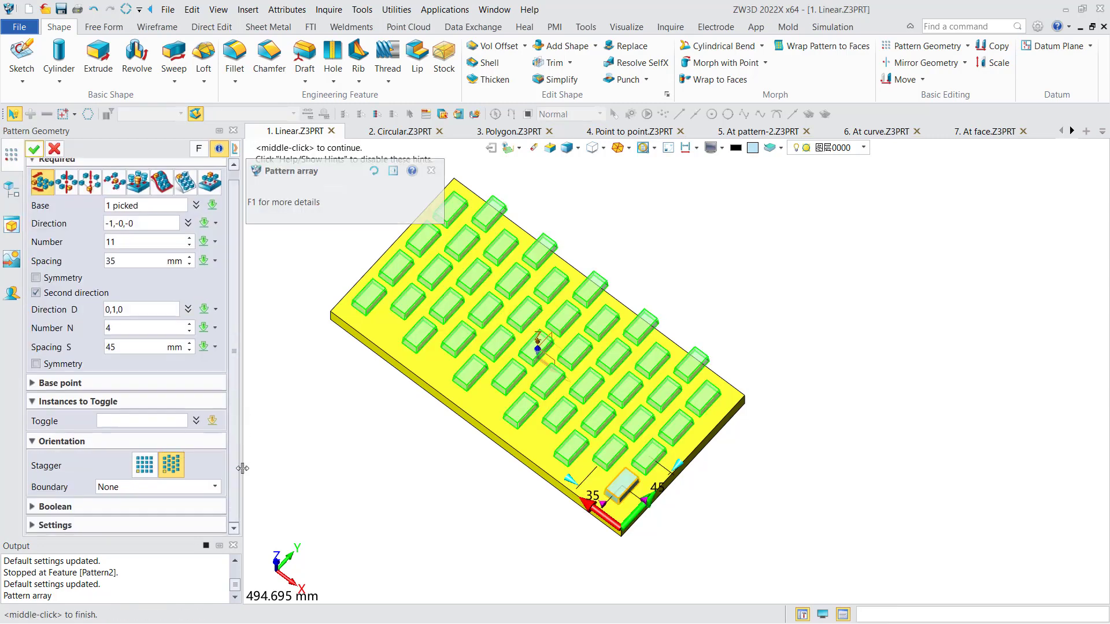
click(70, 525)
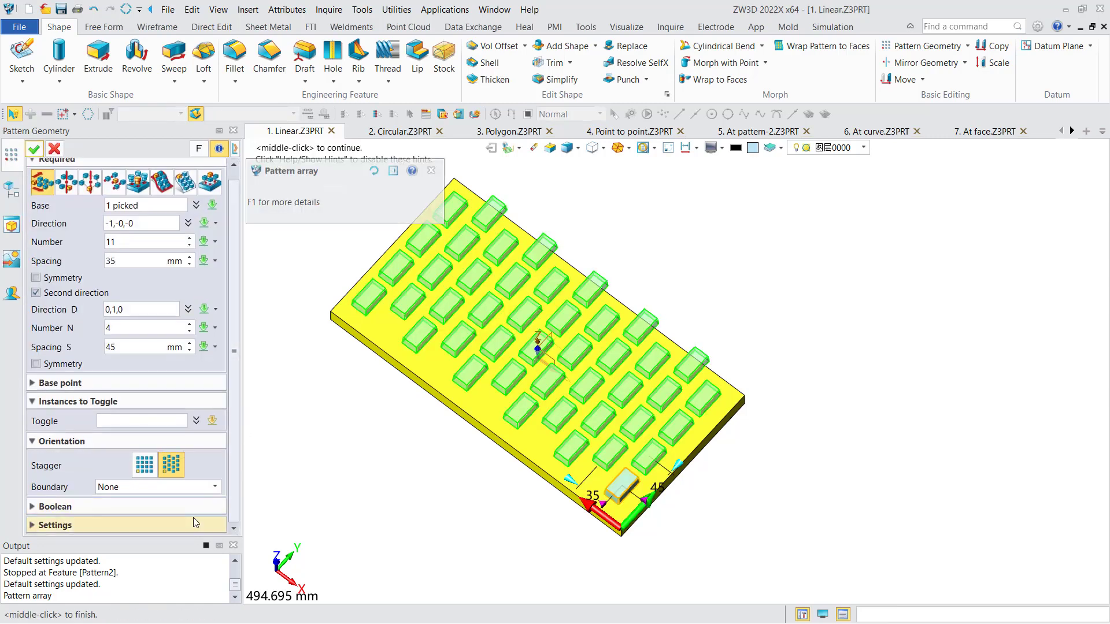
drag(235, 499, 226, 537)
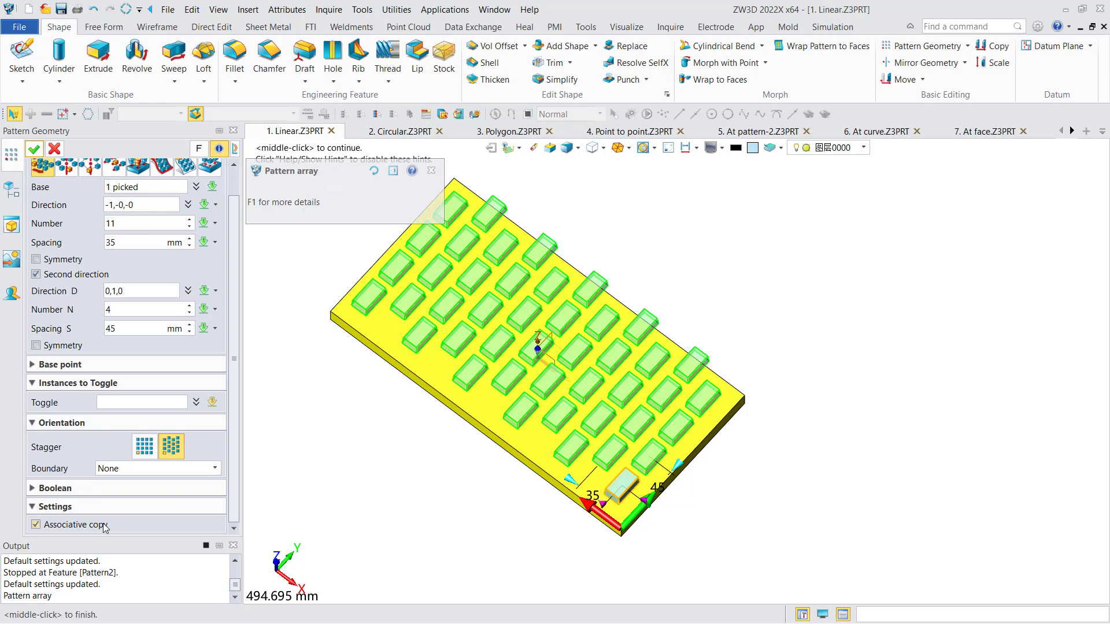
click(55, 148)
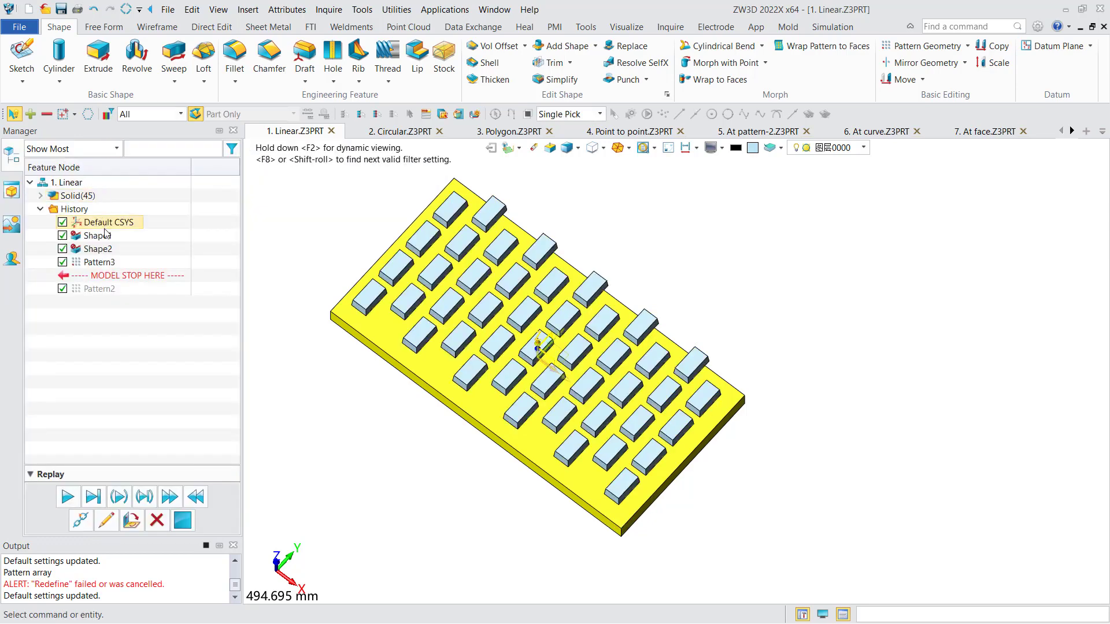
Redefine the staggered block pattern with Associative copy switched off, and look through the resulting features in the history.
double_click(97, 265)
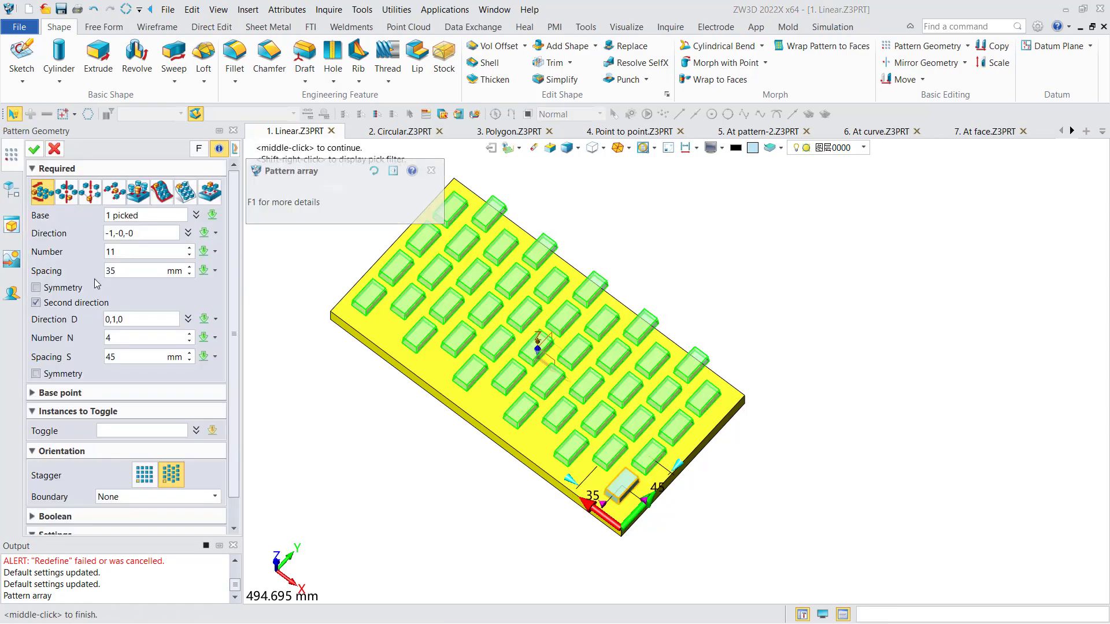
click(236, 472)
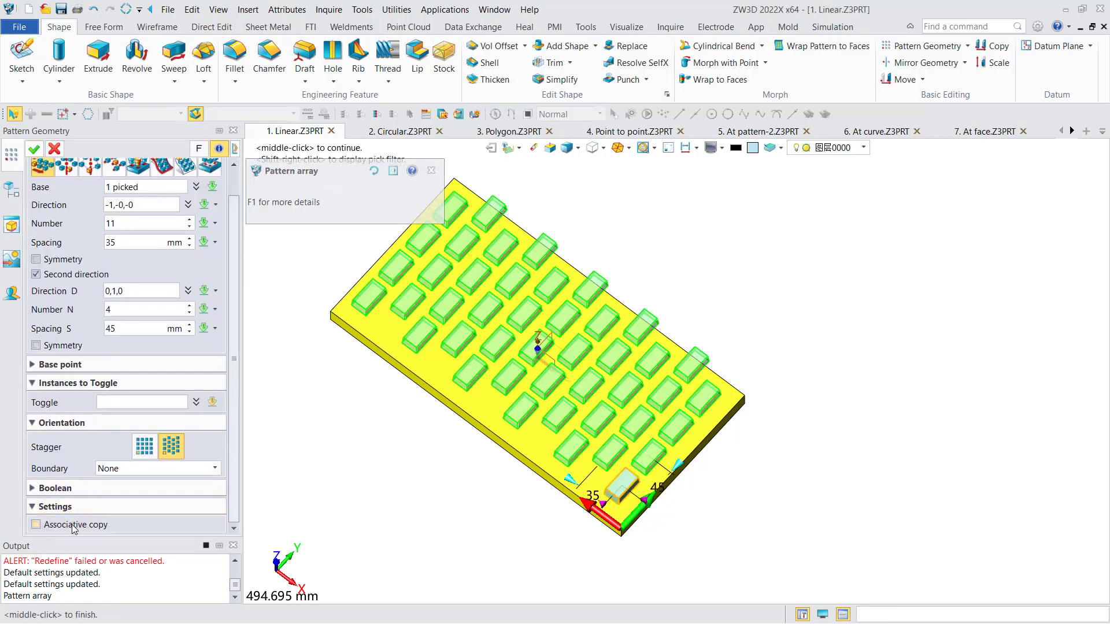
click(34, 149)
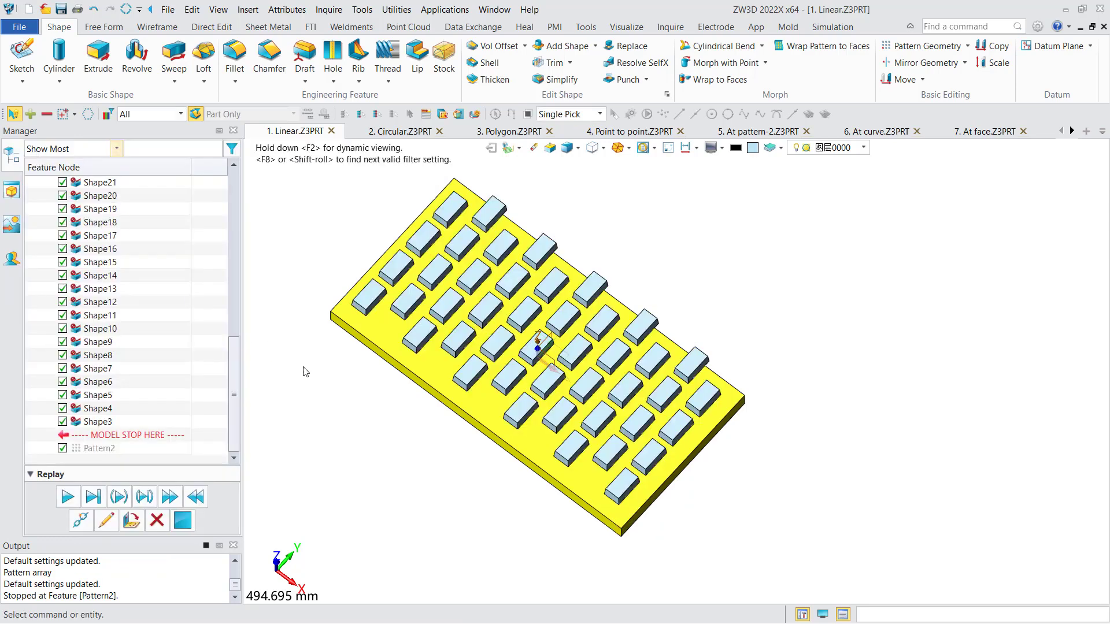
drag(242, 402, 249, 231)
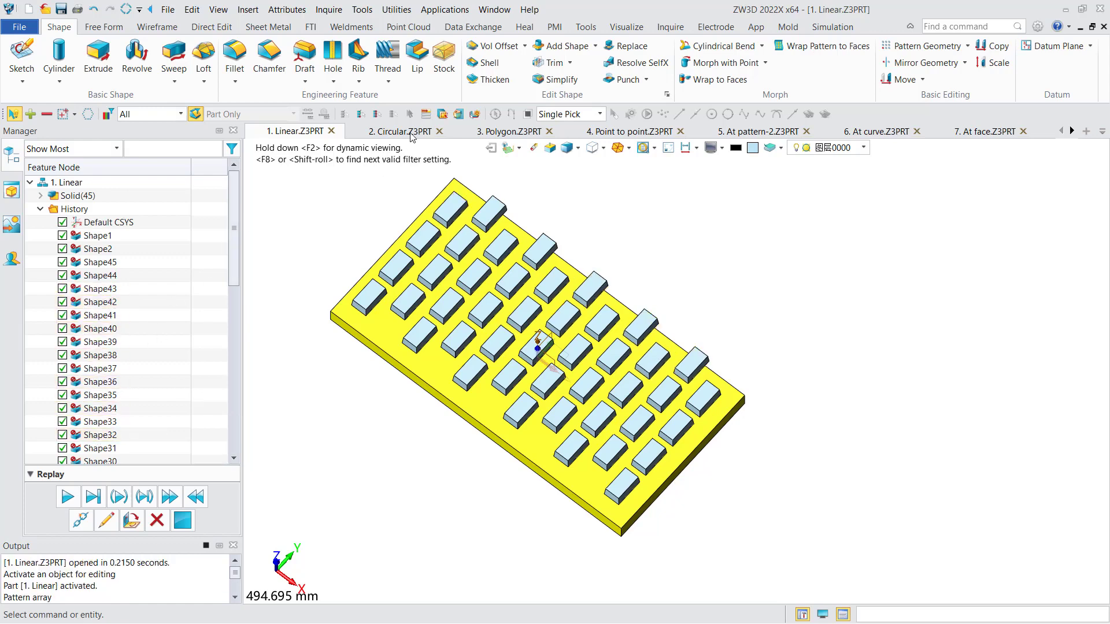
In the 2. Circular part, start a circular Pattern Geometry of the small block about the vertical Z axis.
click(404, 132)
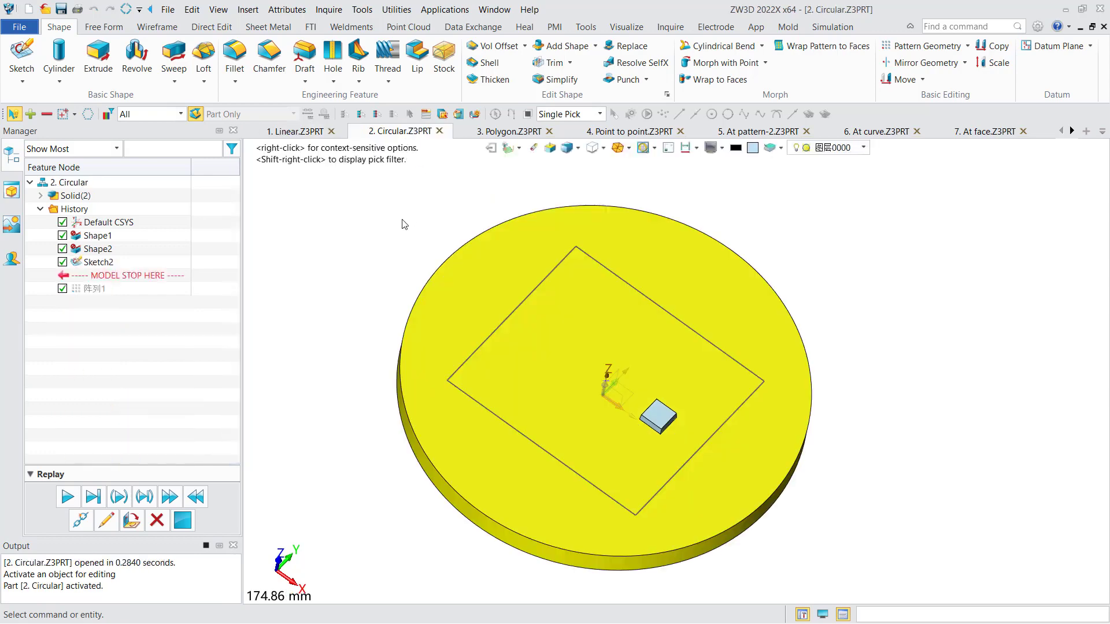
right_drag(404, 224, 386, 227)
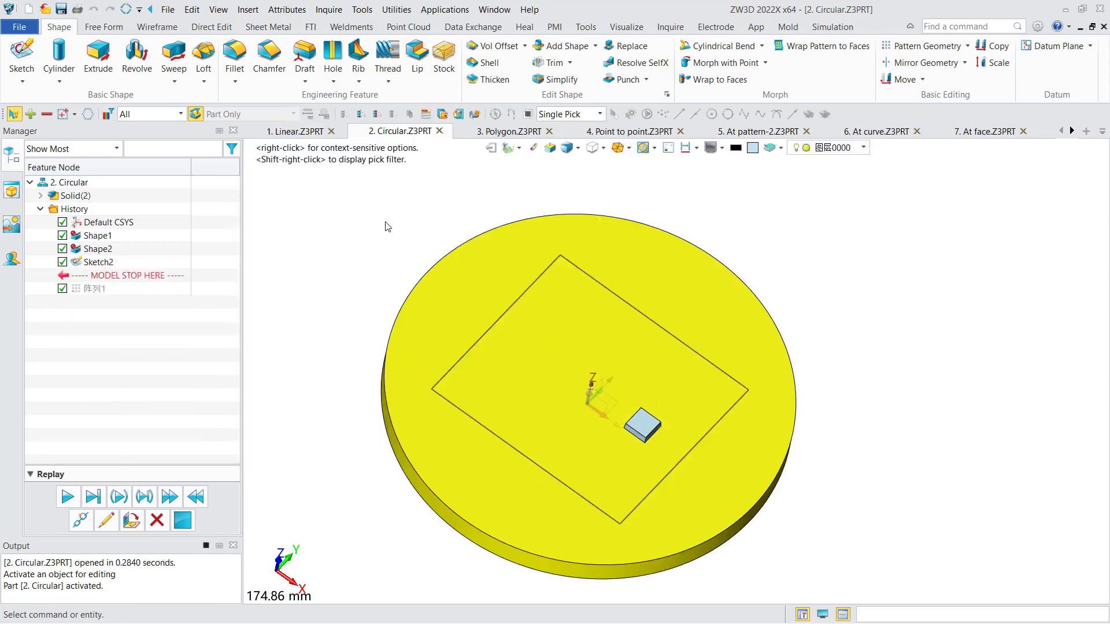
click(921, 50)
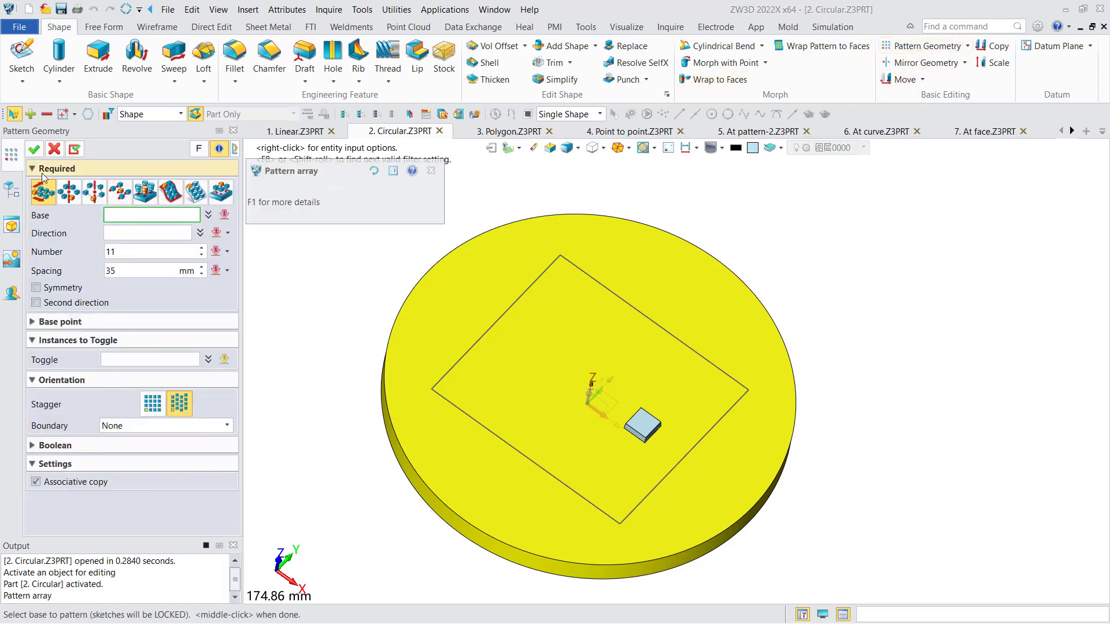
click(69, 192)
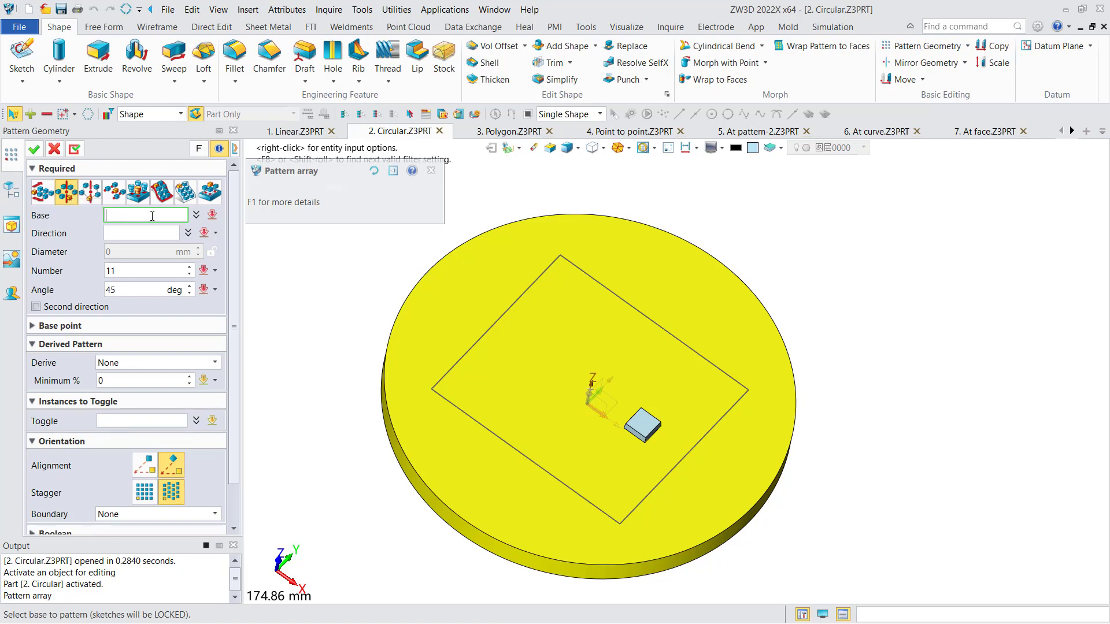
click(651, 425)
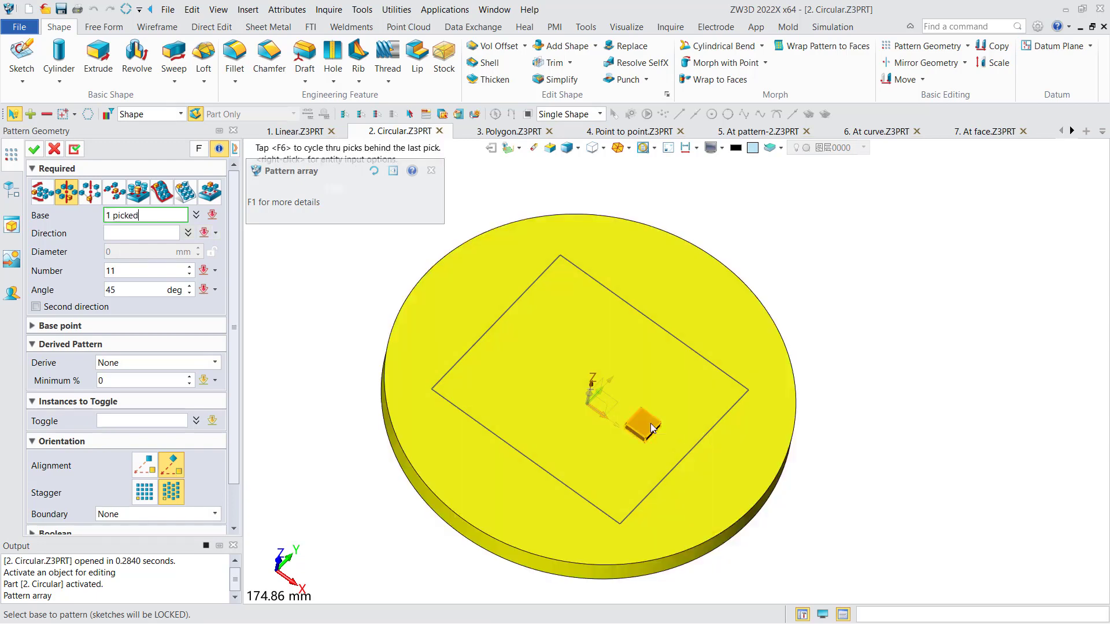
click(145, 233)
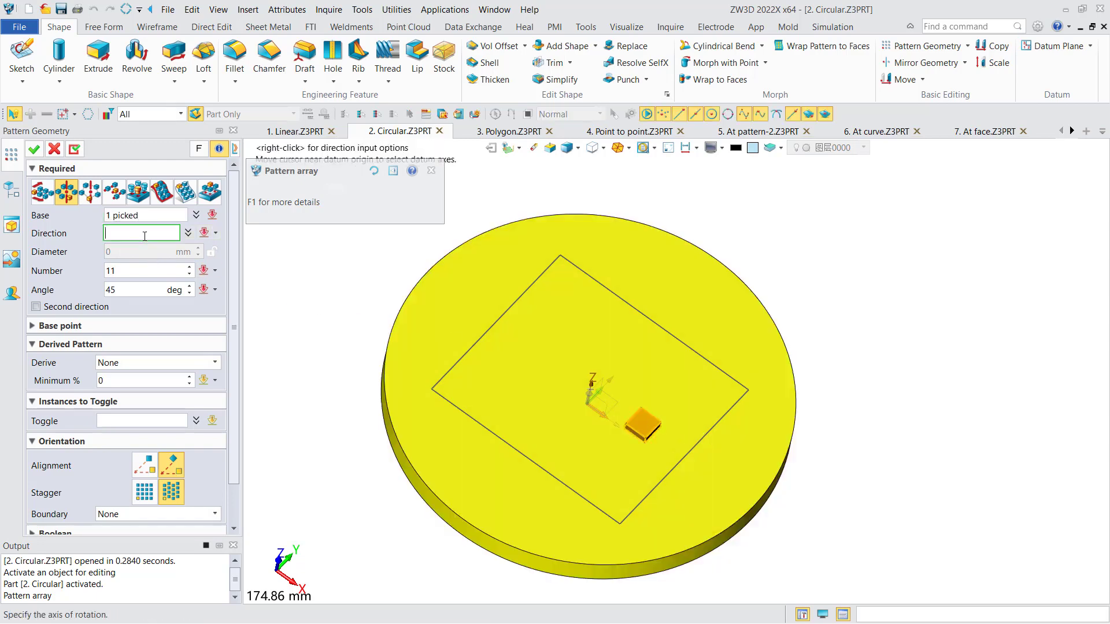
click(593, 395)
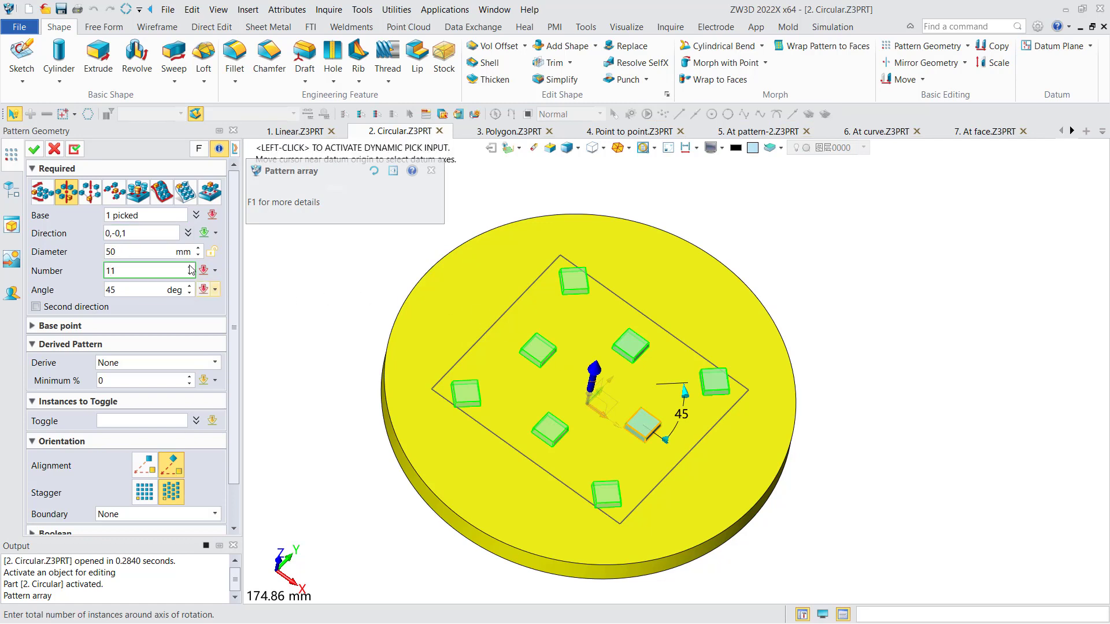
Set the circular pattern's diameter to 60 mm and its stagger orientation to the non-staggered layout.
click(136, 252)
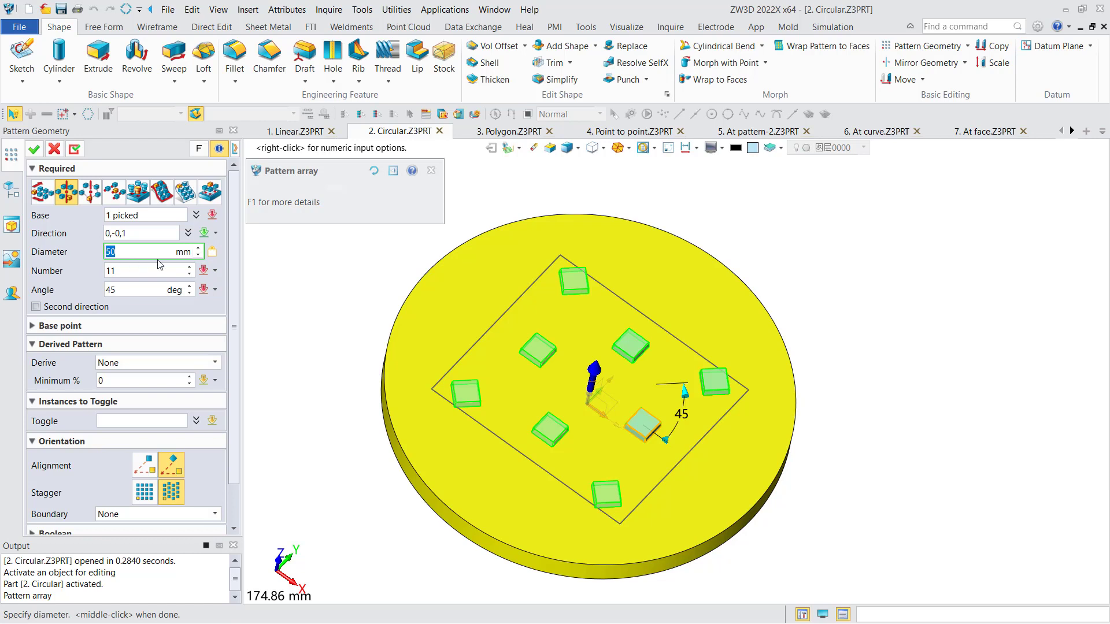
text(6)
key(Tab)
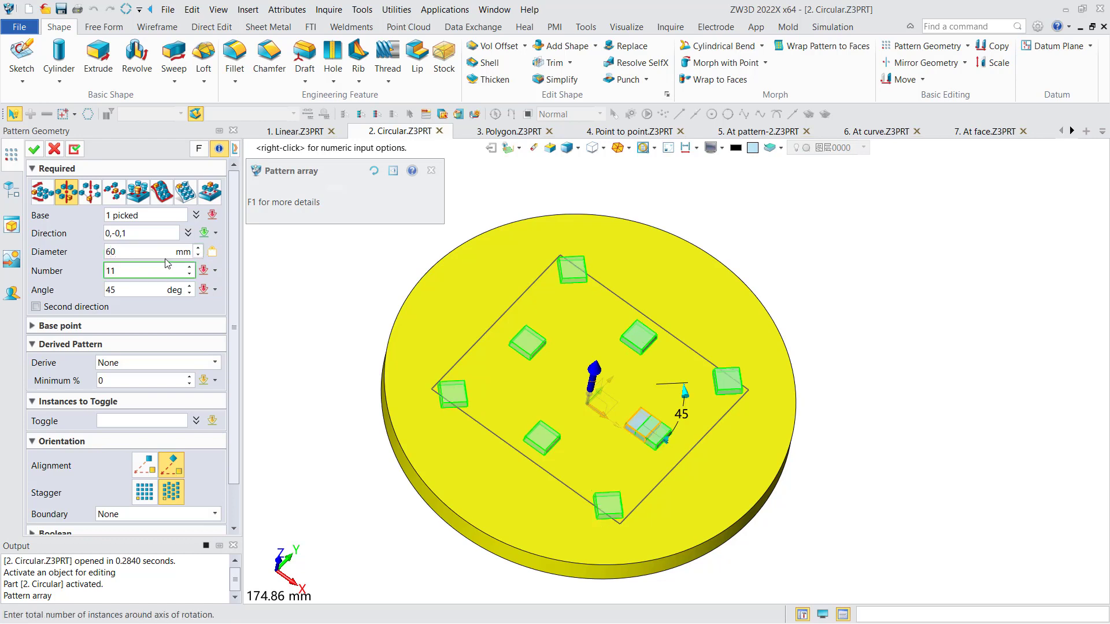
click(145, 494)
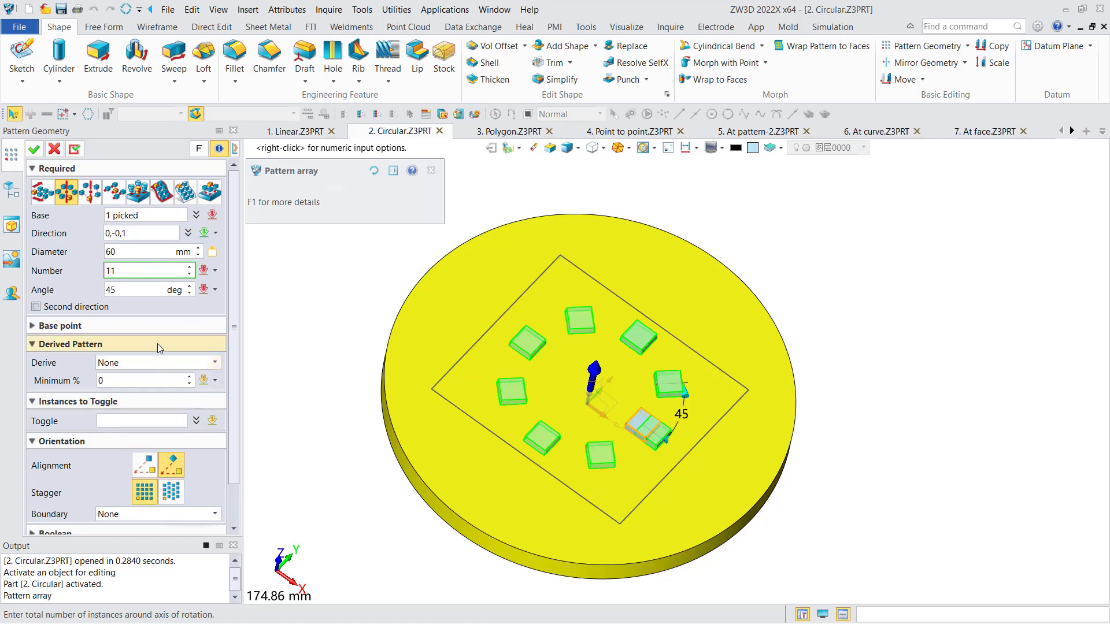
Set the circular pattern's number of instances to 10 and its Derive option to Spacing.
double_click(108, 268)
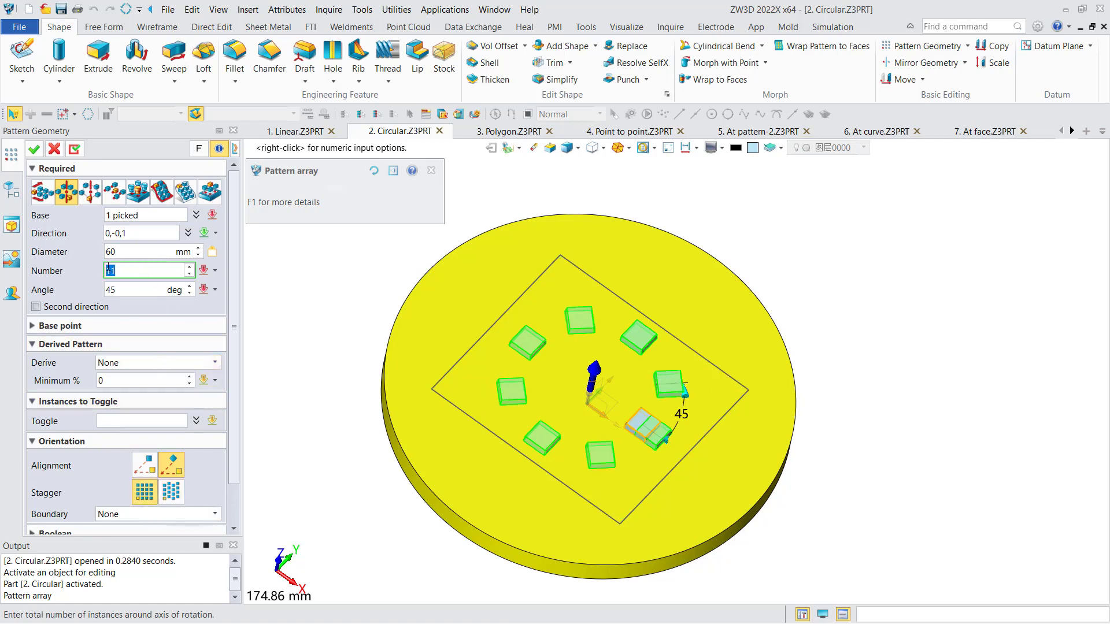
text(10)
click(135, 288)
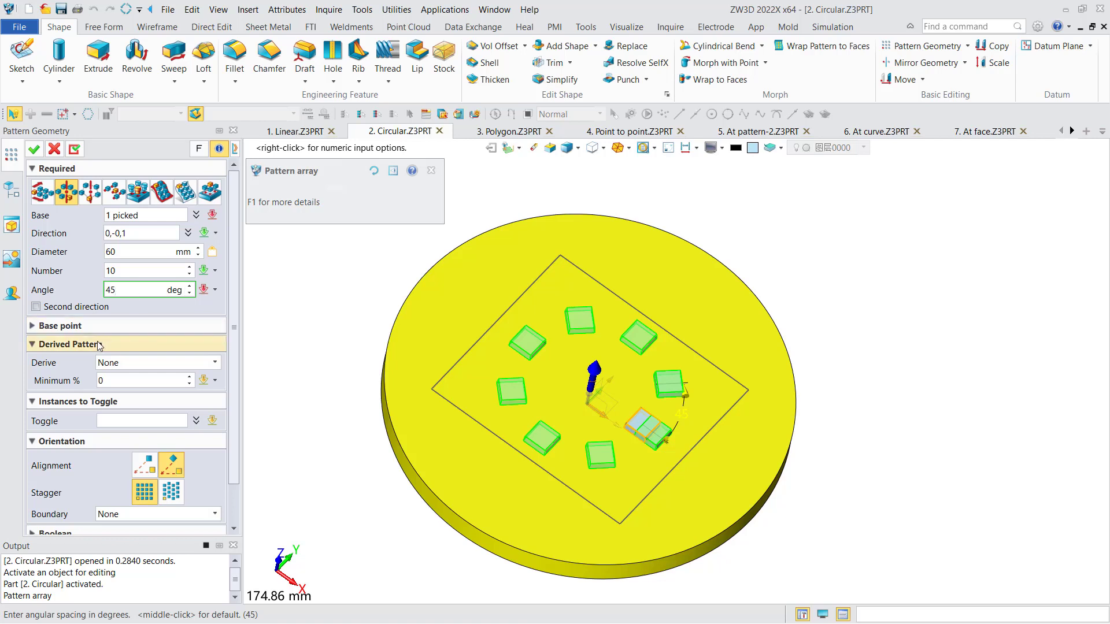
click(132, 365)
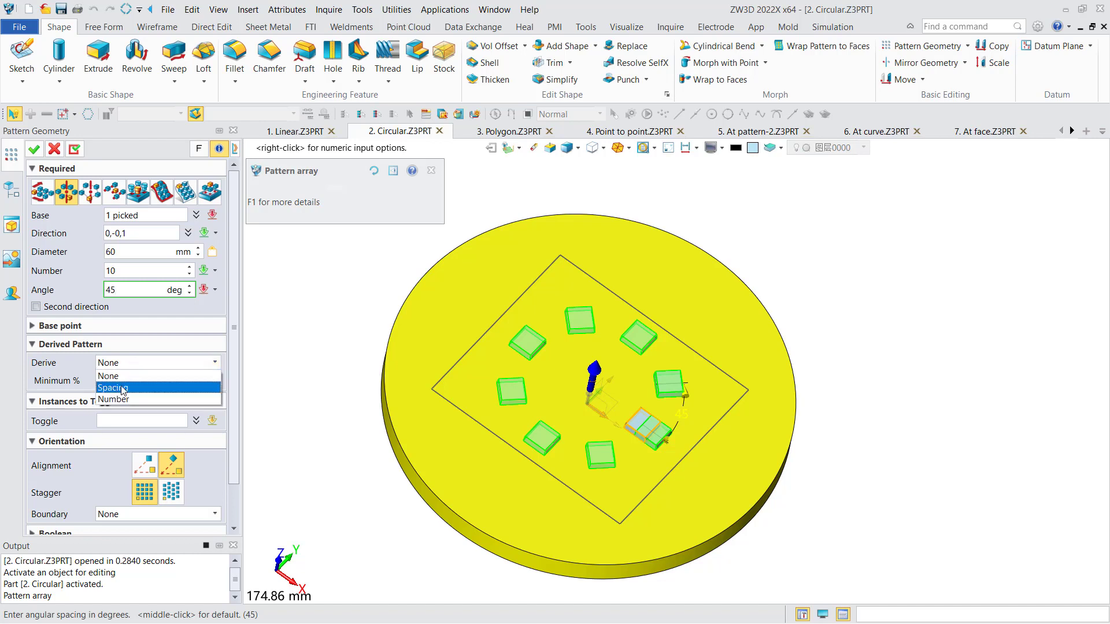
click(123, 387)
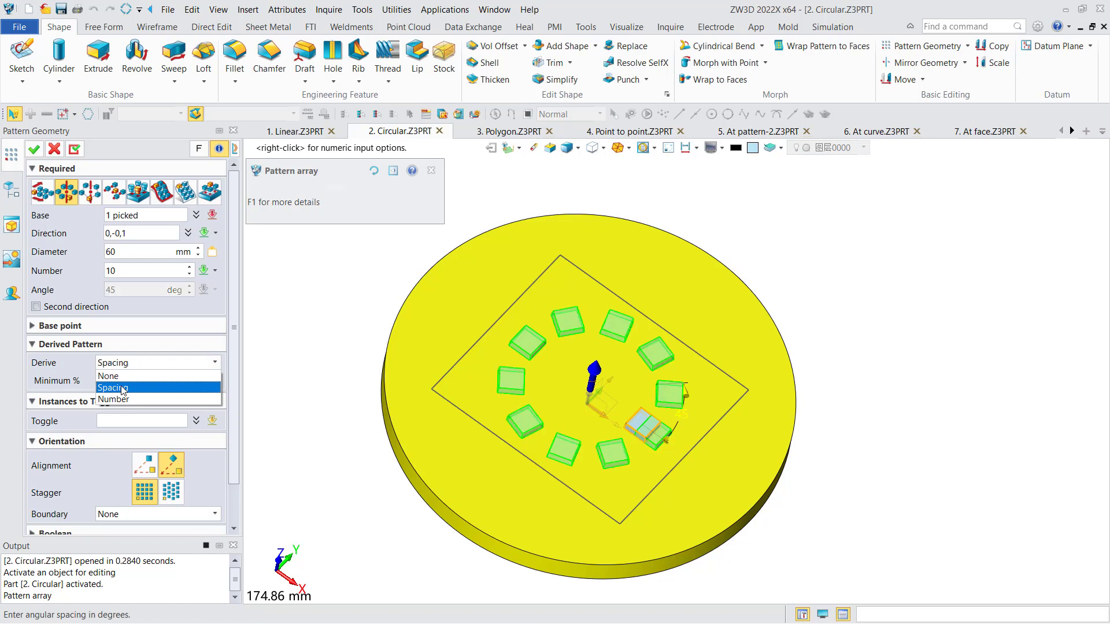
Reduce the circular pattern's number of instances to 8 with the spacing derived.
click(146, 268)
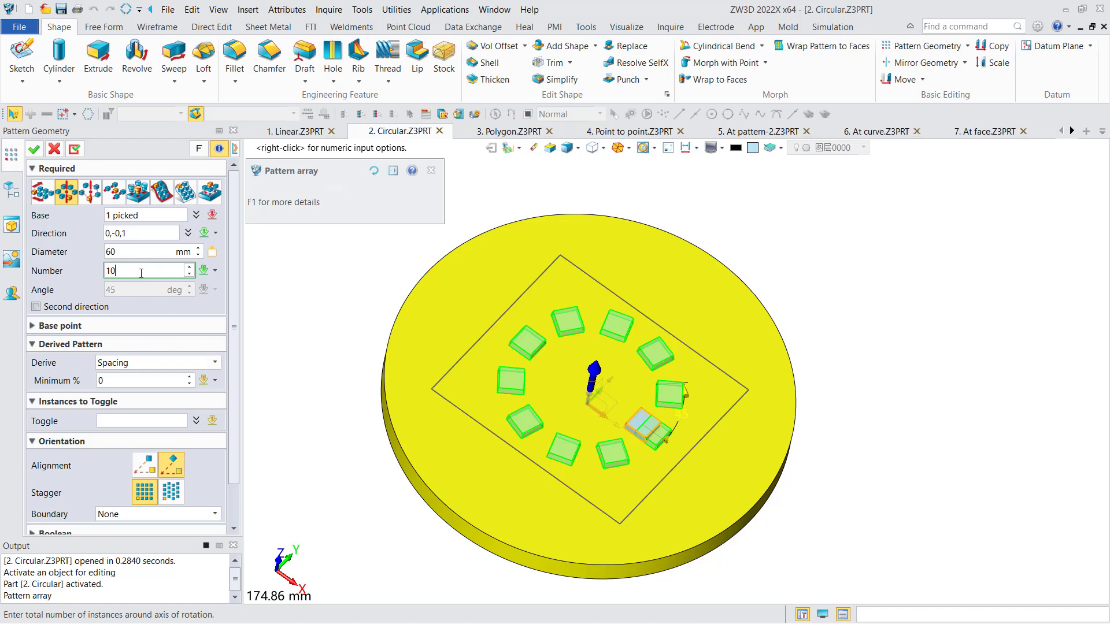
scroll(141, 274, down, 3)
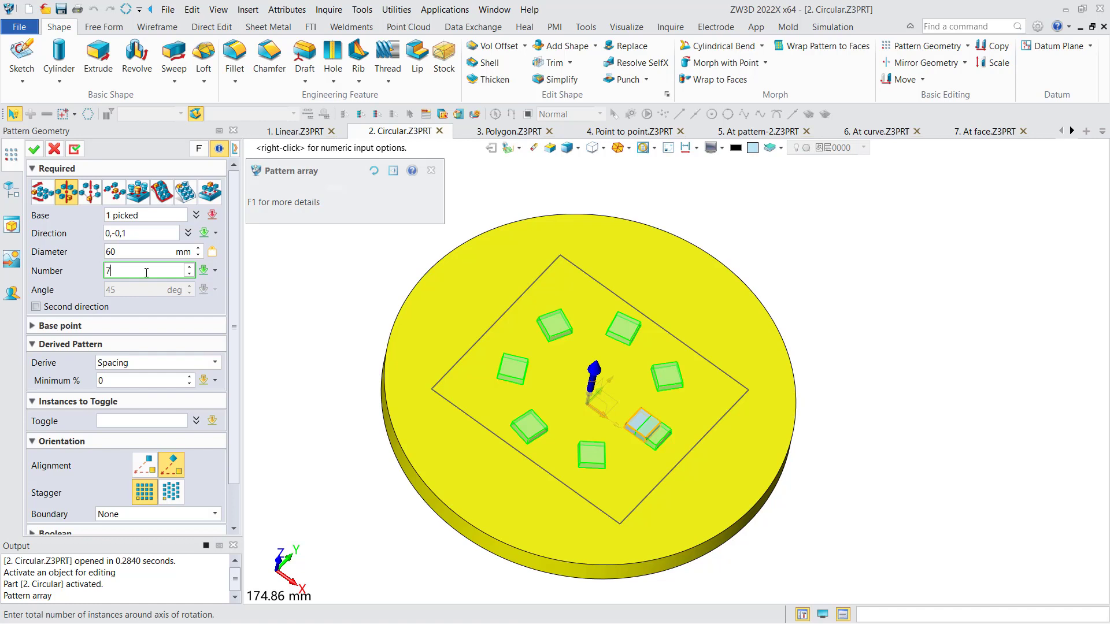
scroll(147, 272, up, 1)
Apply the circular pattern with Derive set to Number and a 30-degree angle, and delete the rolled-back pattern feature 阵列1 from the history.
click(141, 363)
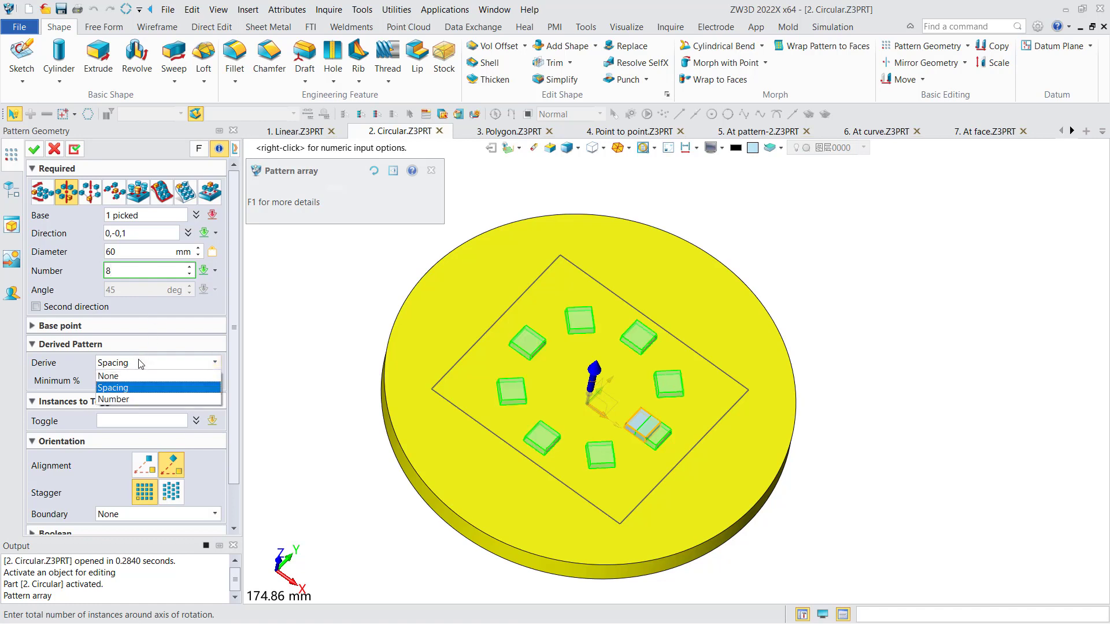
click(135, 399)
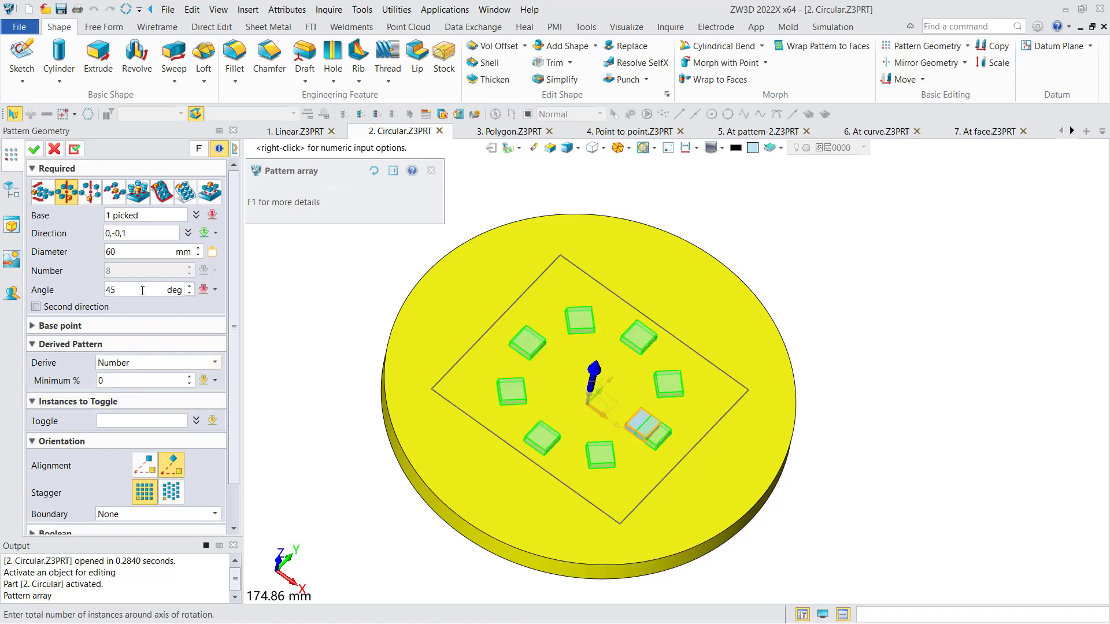
click(142, 291)
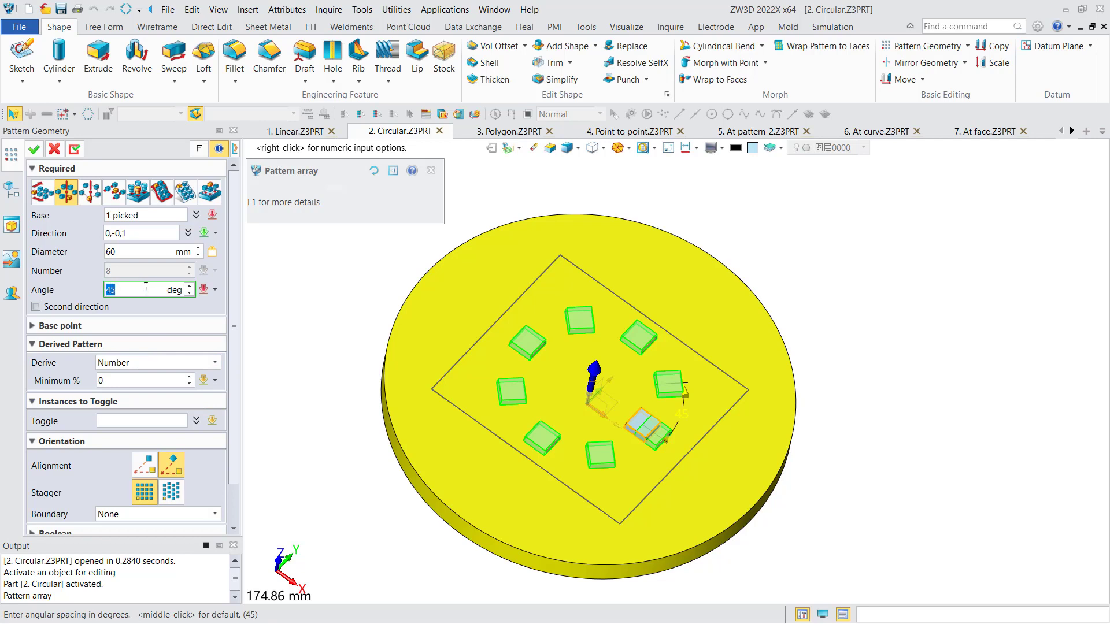
text(30)
key(Return)
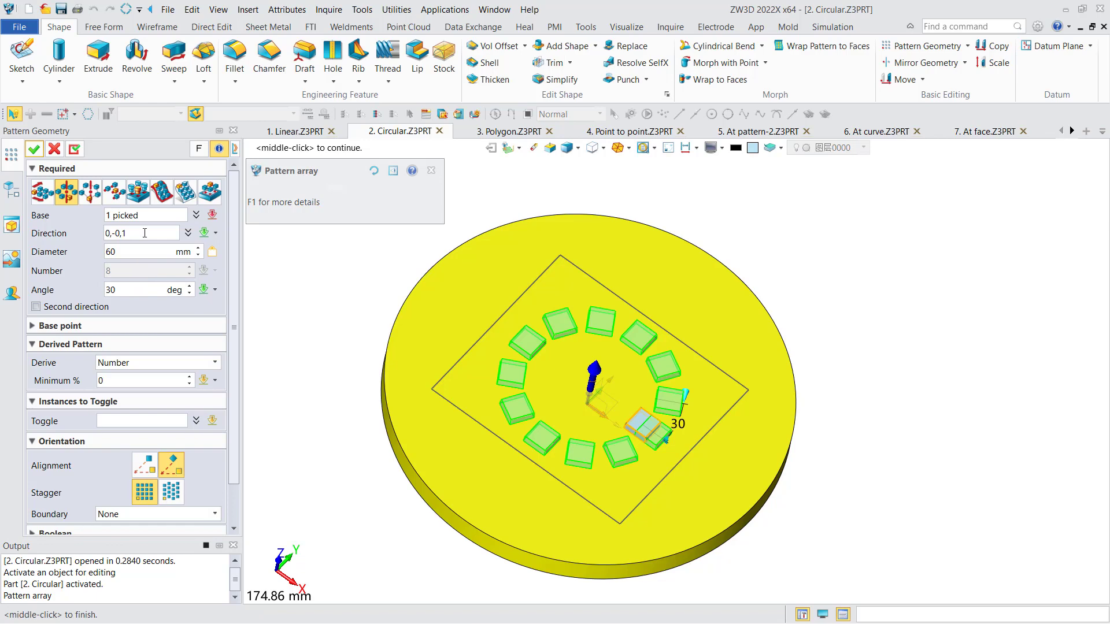
click(34, 149)
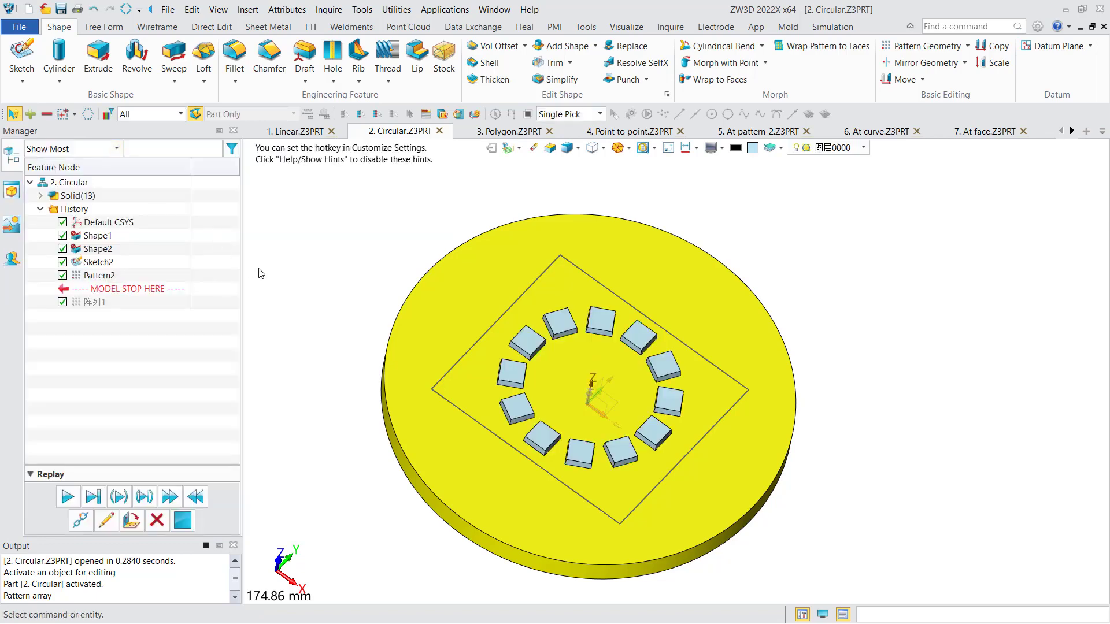
key(Delete)
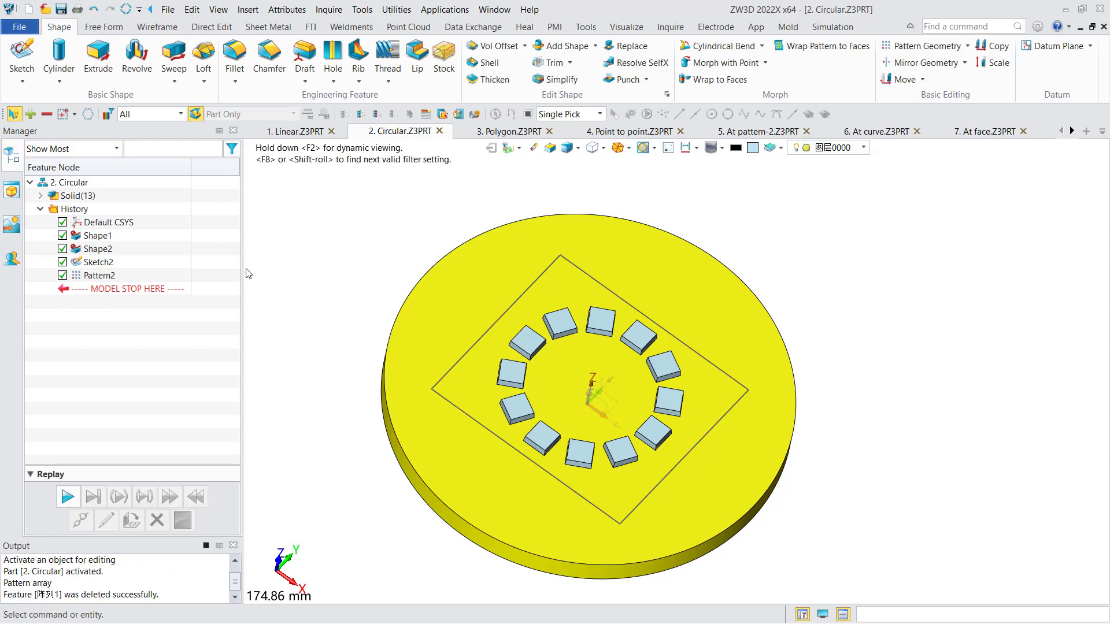
Redefine the circular pattern with a second direction of 3 instances radiating outward at 15 mm spacing.
double_click(92, 276)
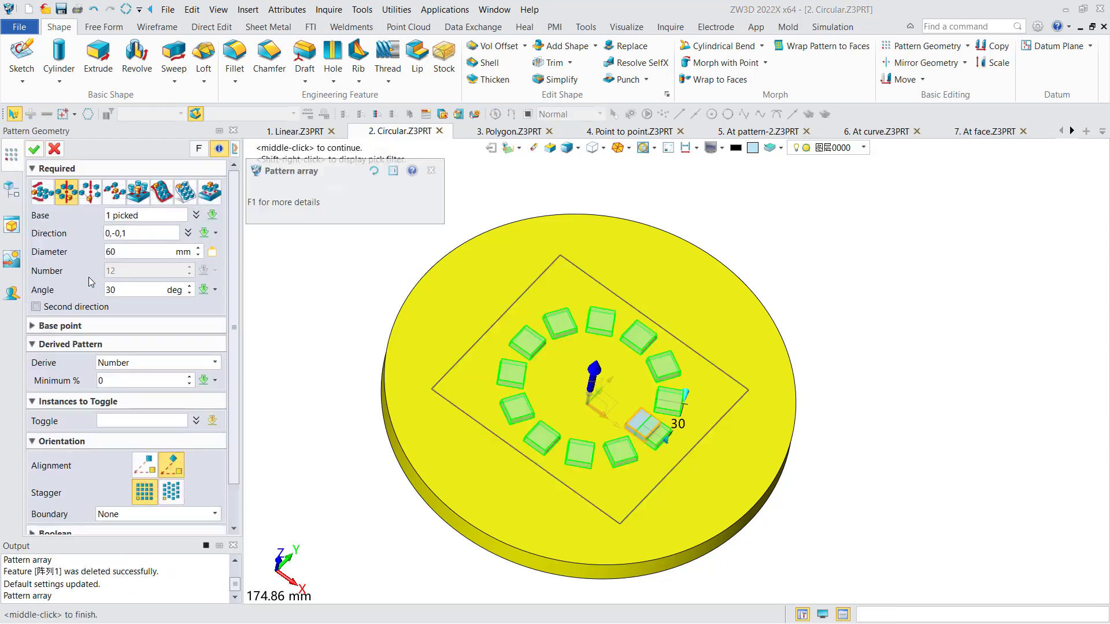
click(85, 309)
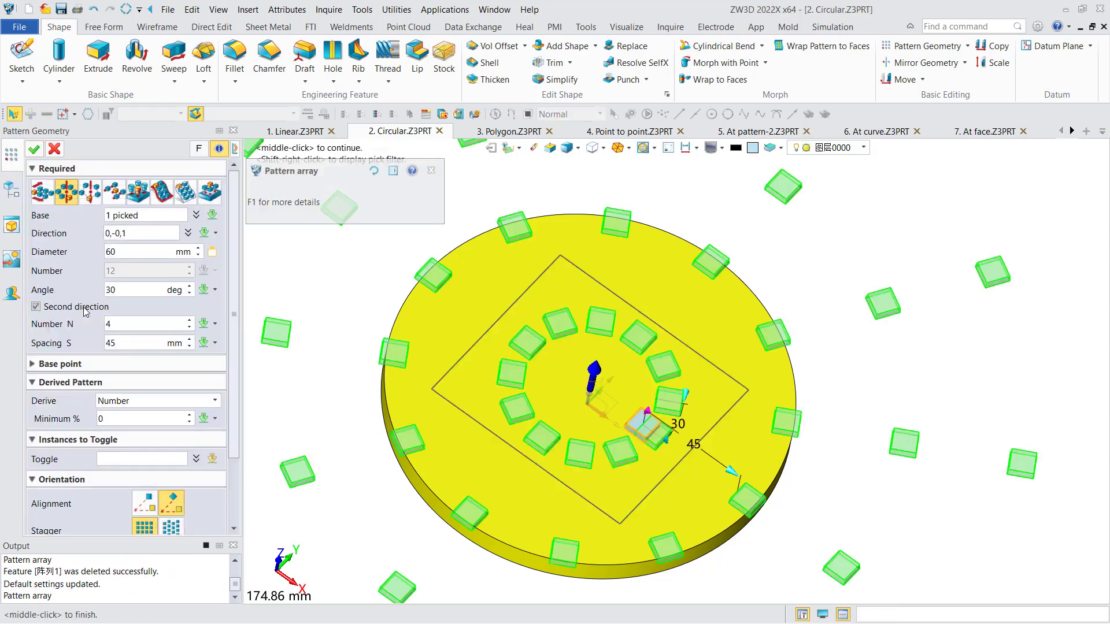
scroll(558, 339, down, 4)
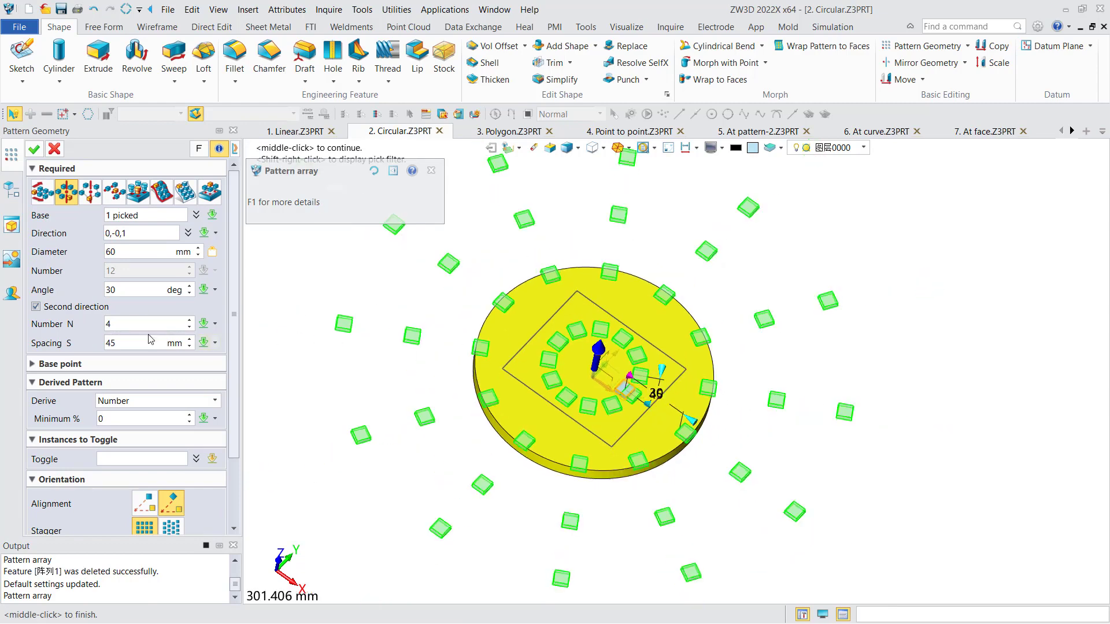
click(149, 324)
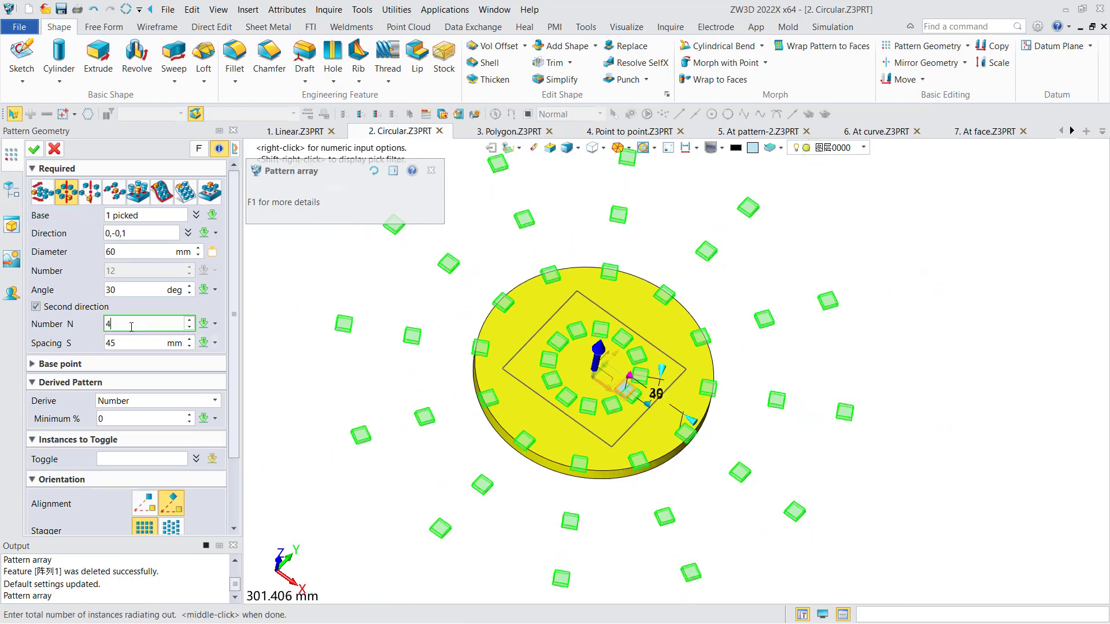
drag(131, 324, 101, 328)
text(3)
key(Tab)
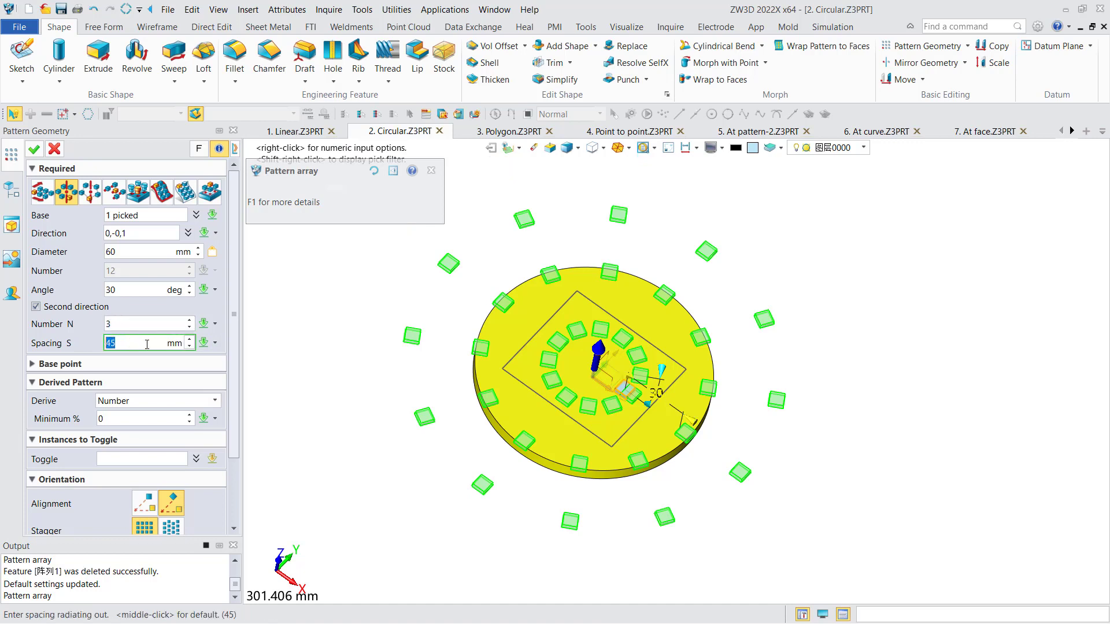
text(15)
key(Return)
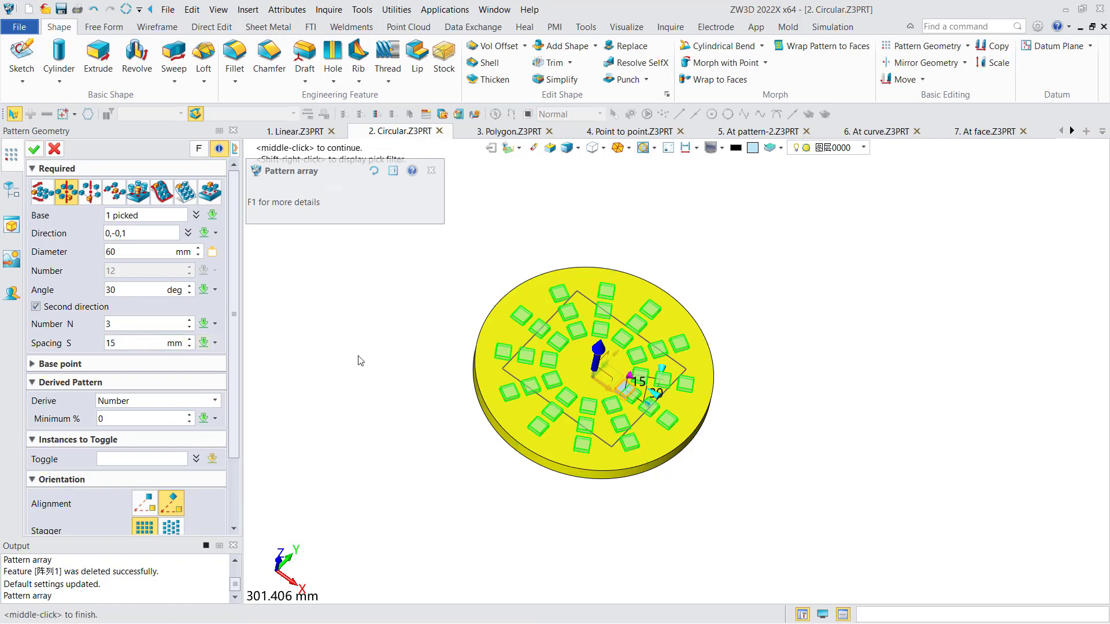
middle_drag(289, 358, 319, 354)
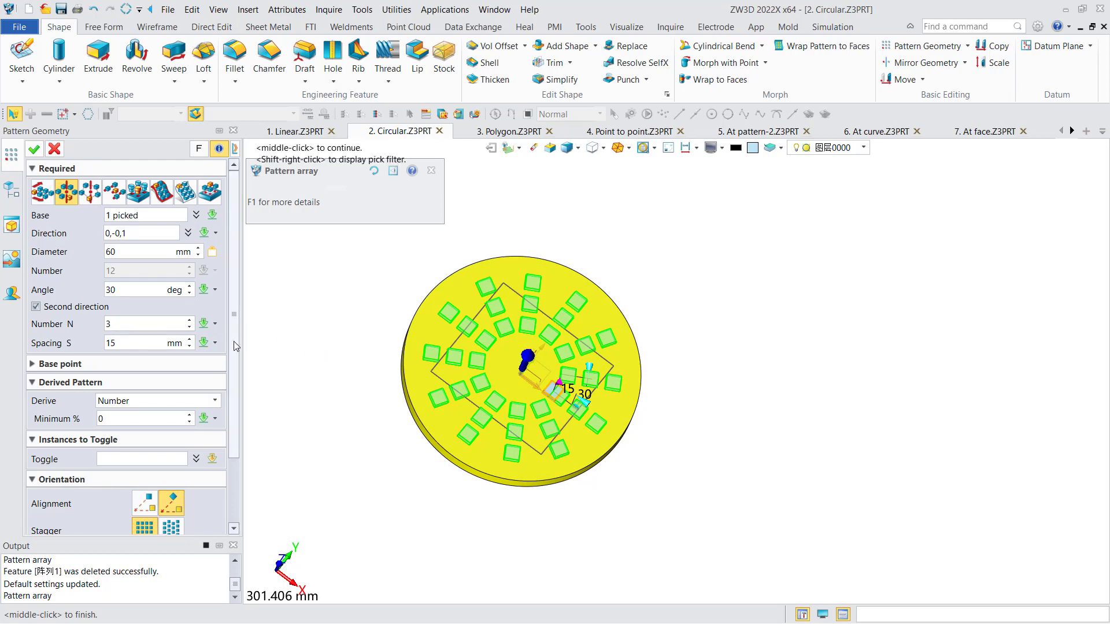
scroll(235, 459, down, 3)
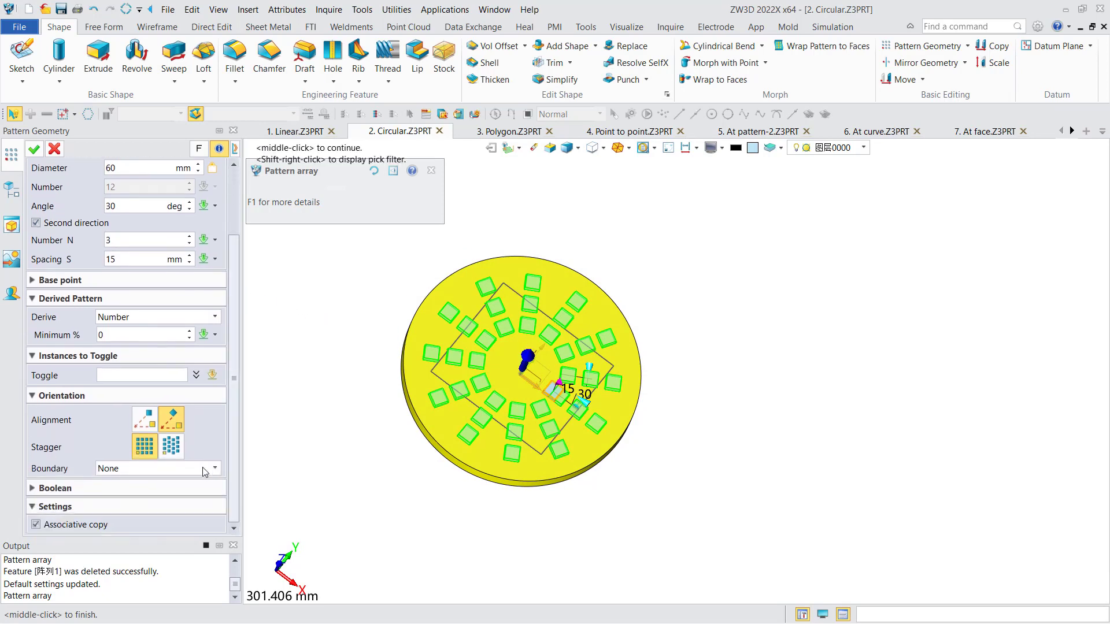
scroll(385, 400, up, 3)
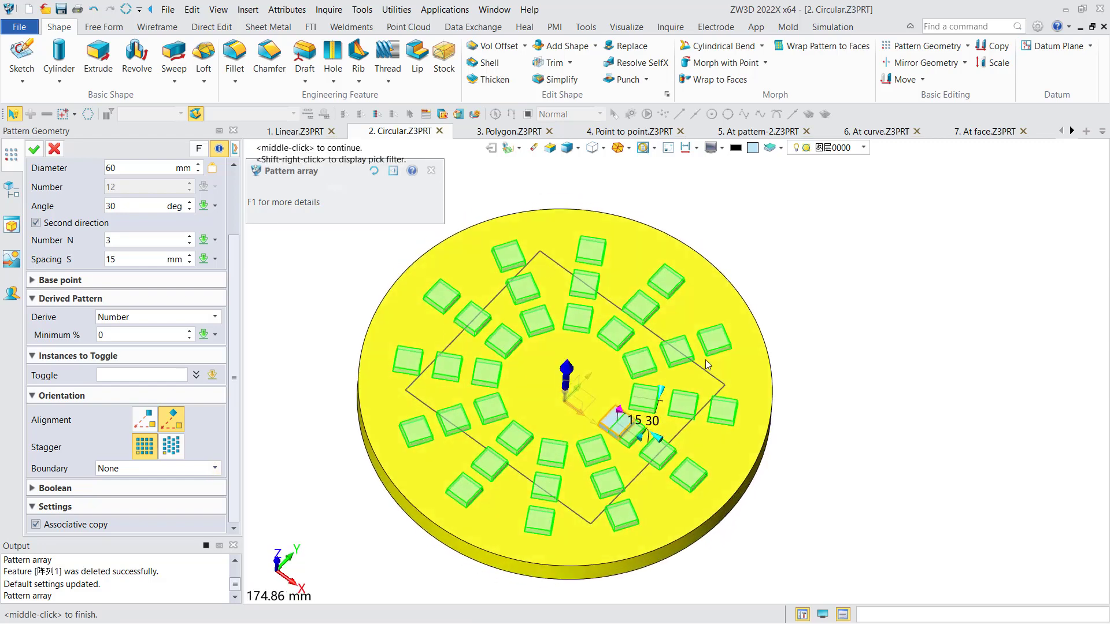
Limit the circular pattern with a Curve boundary, using the rectangular sketch on the disc.
click(141, 467)
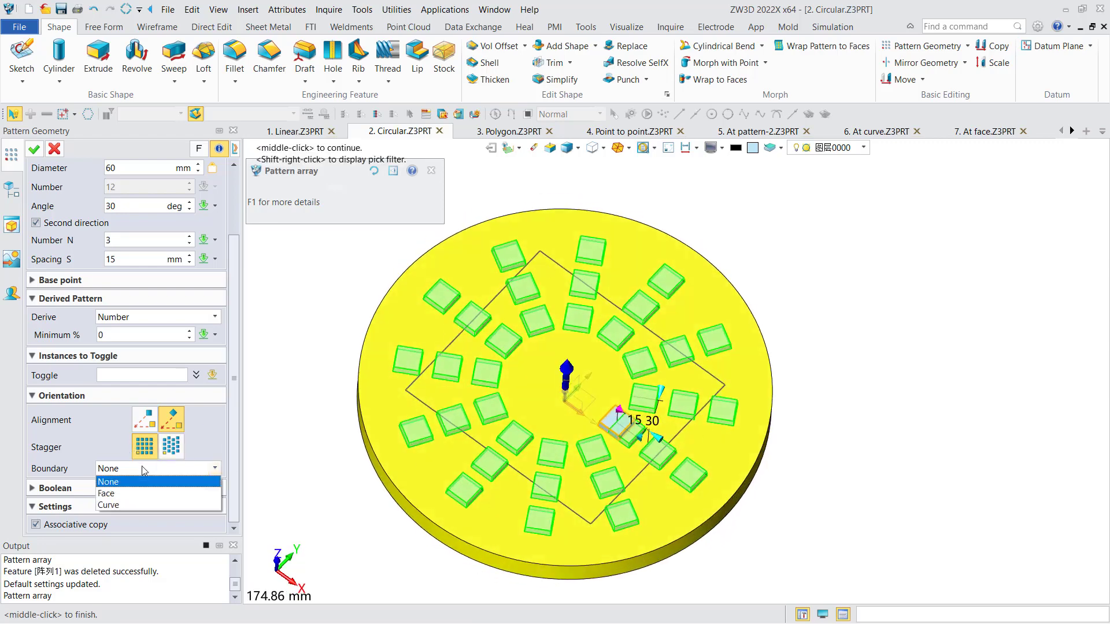
click(139, 505)
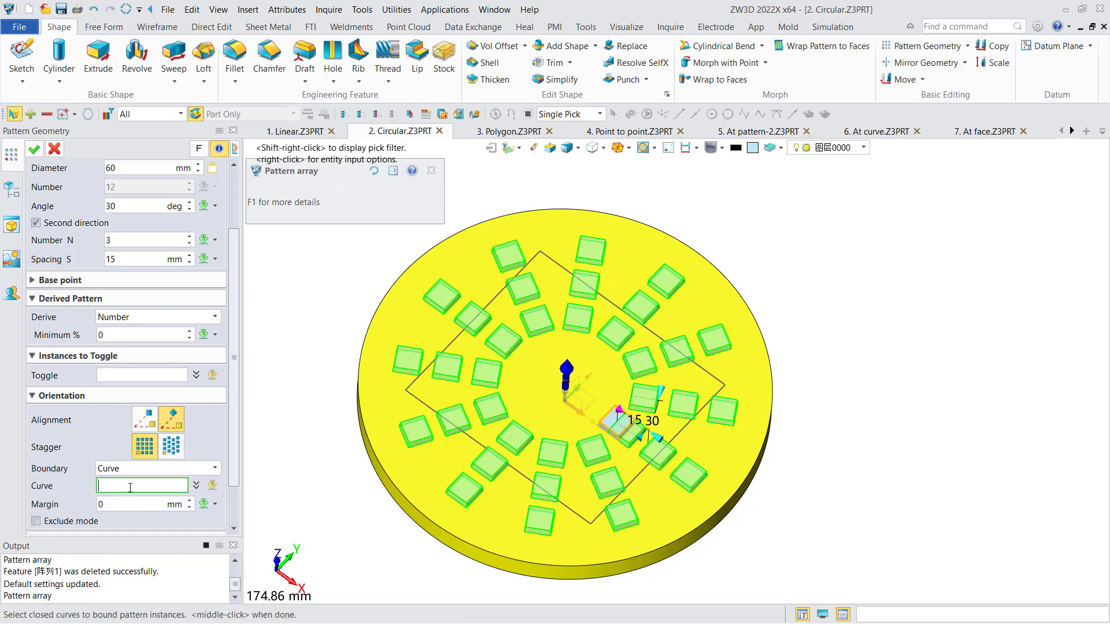
click(417, 379)
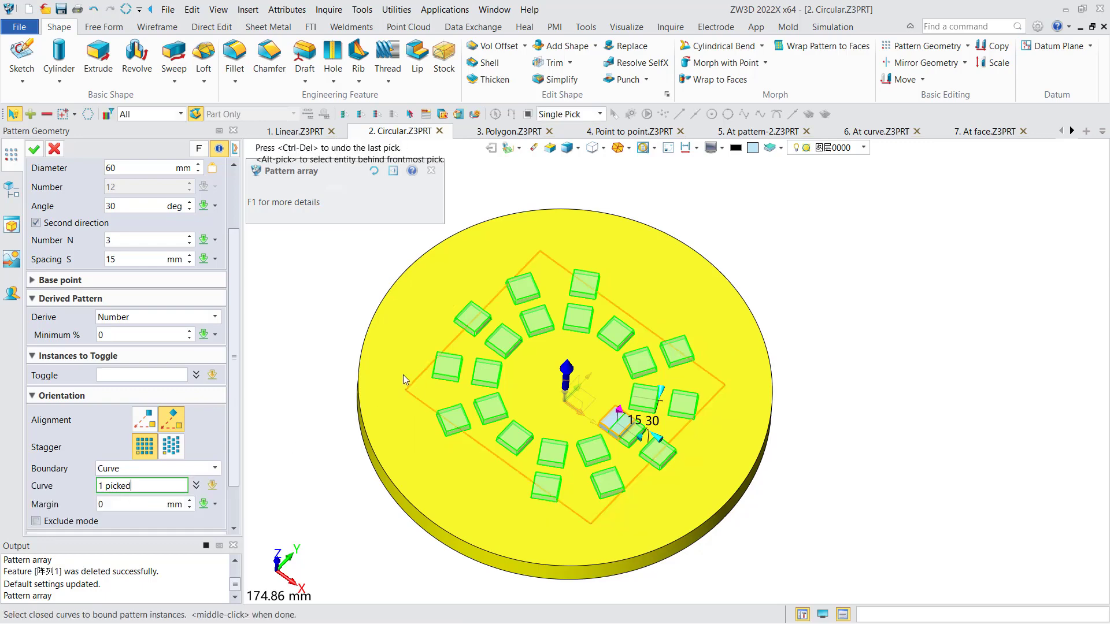
right_drag(404, 375, 418, 365)
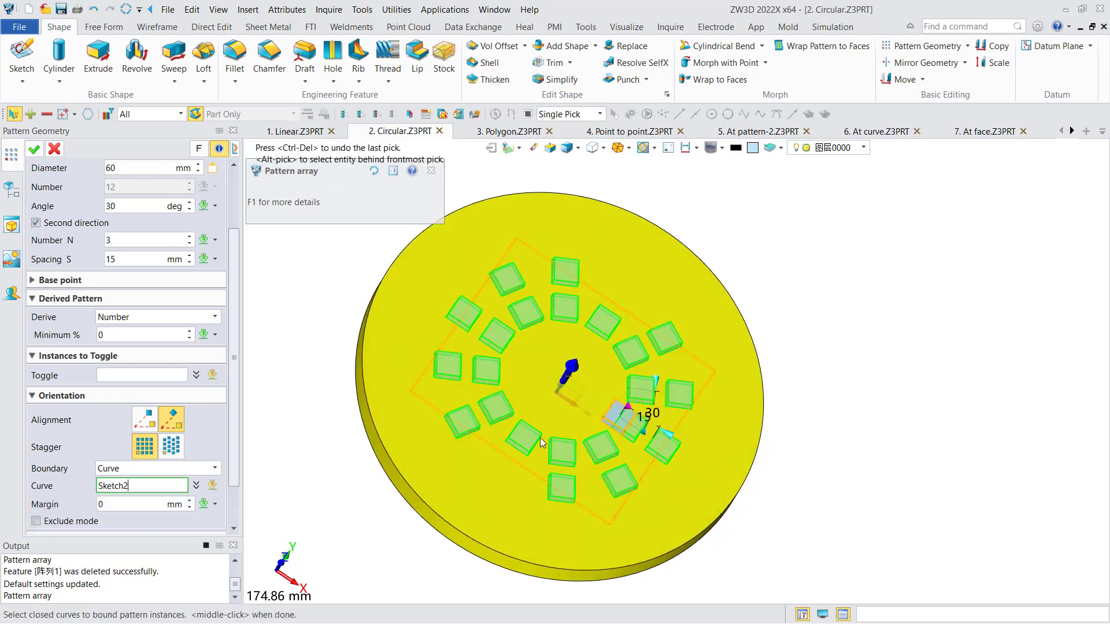
right_drag(540, 439, 524, 435)
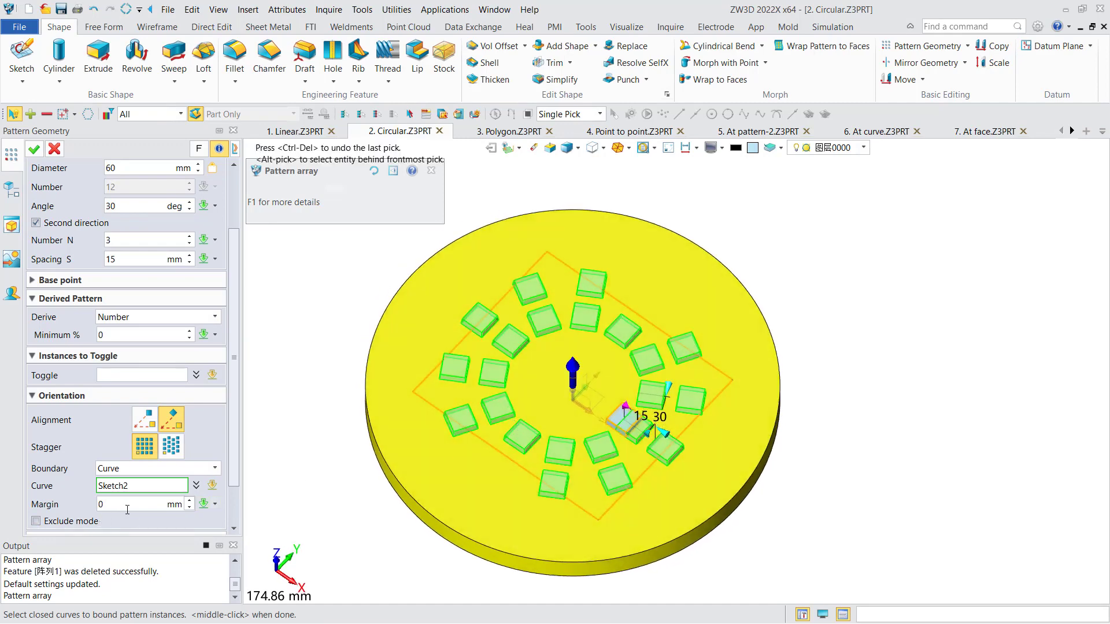
Try Exclude mode on the curve boundary, switch it off again and apply the circular pattern.
click(78, 522)
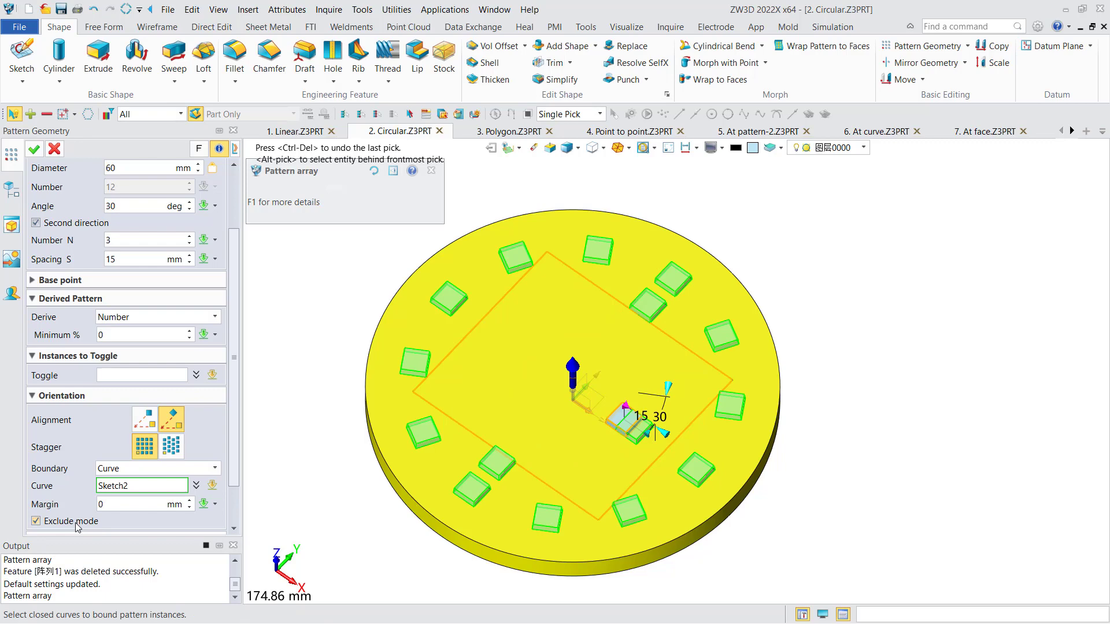
click(78, 522)
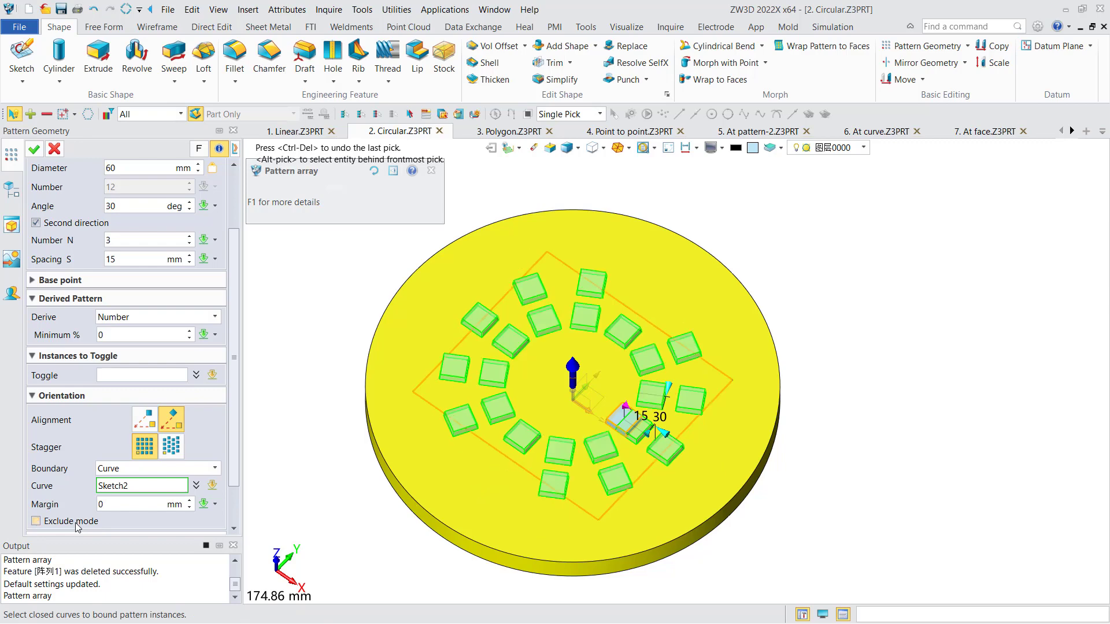
mouse_move(298, 454)
right_down()
mouse_move(324, 455)
mouse_move(296, 451)
right_up()
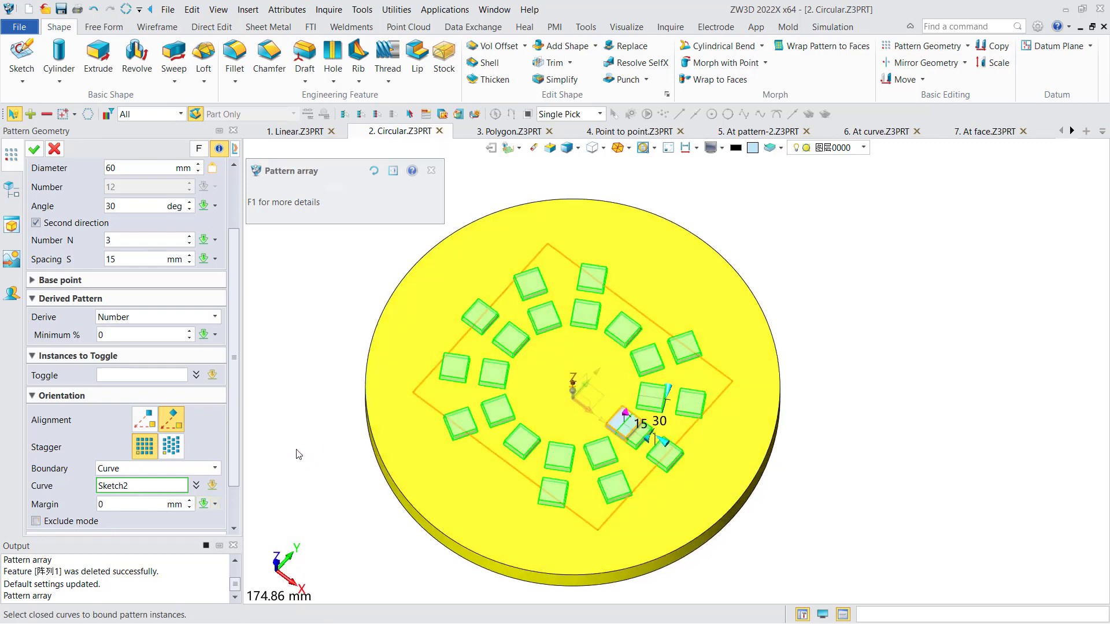
click(34, 149)
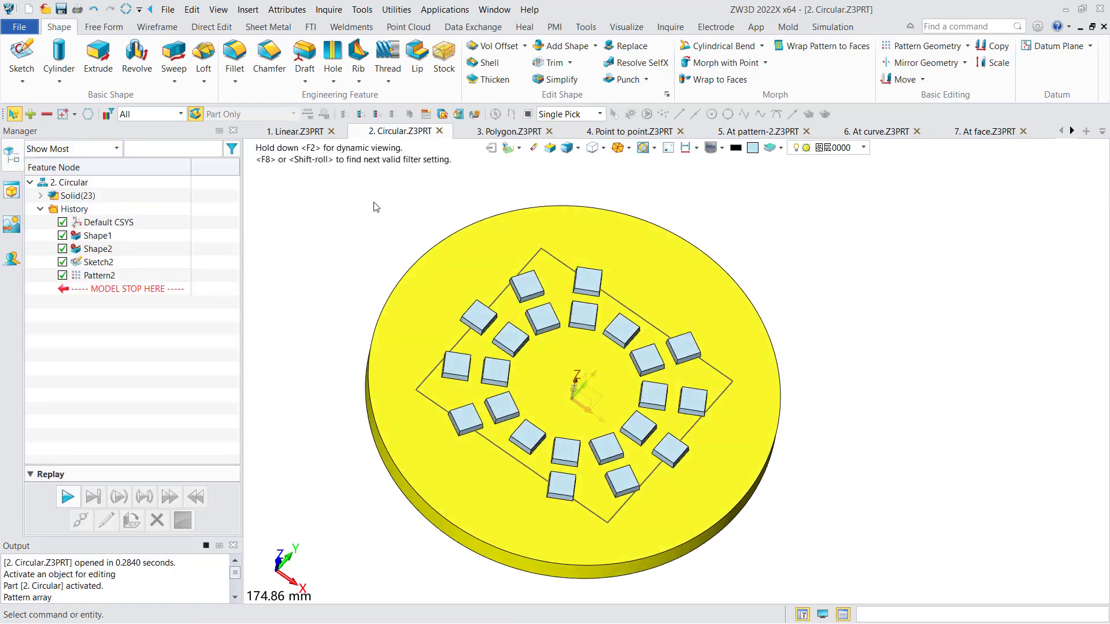
In the 3. Polygon part, review the settings of the polygon pattern feature Pattern3 and close them.
click(479, 134)
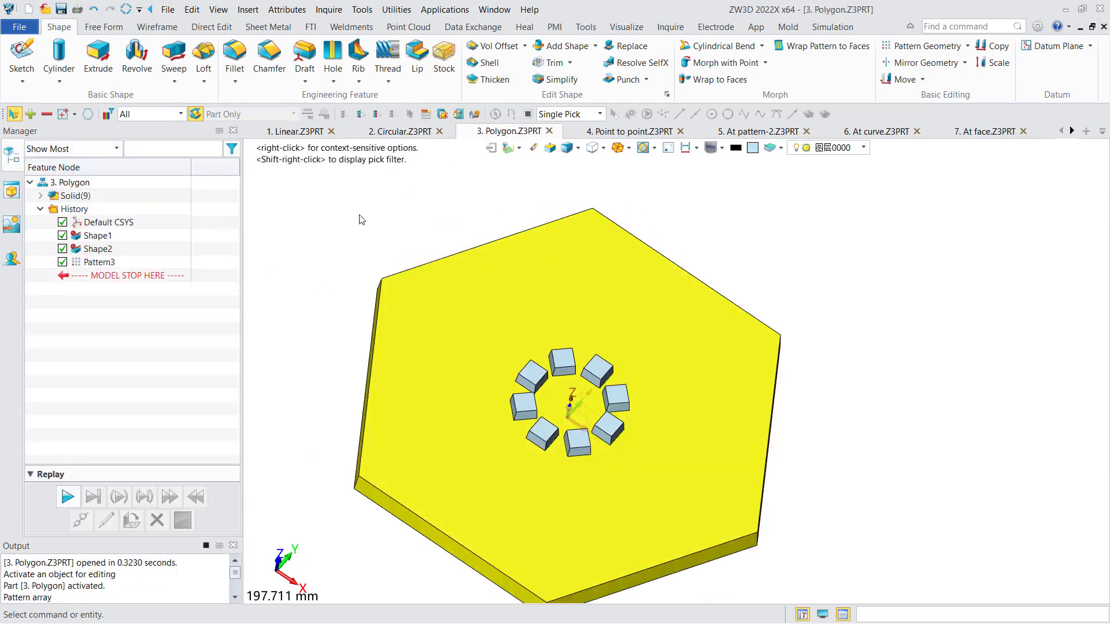
double_click(92, 262)
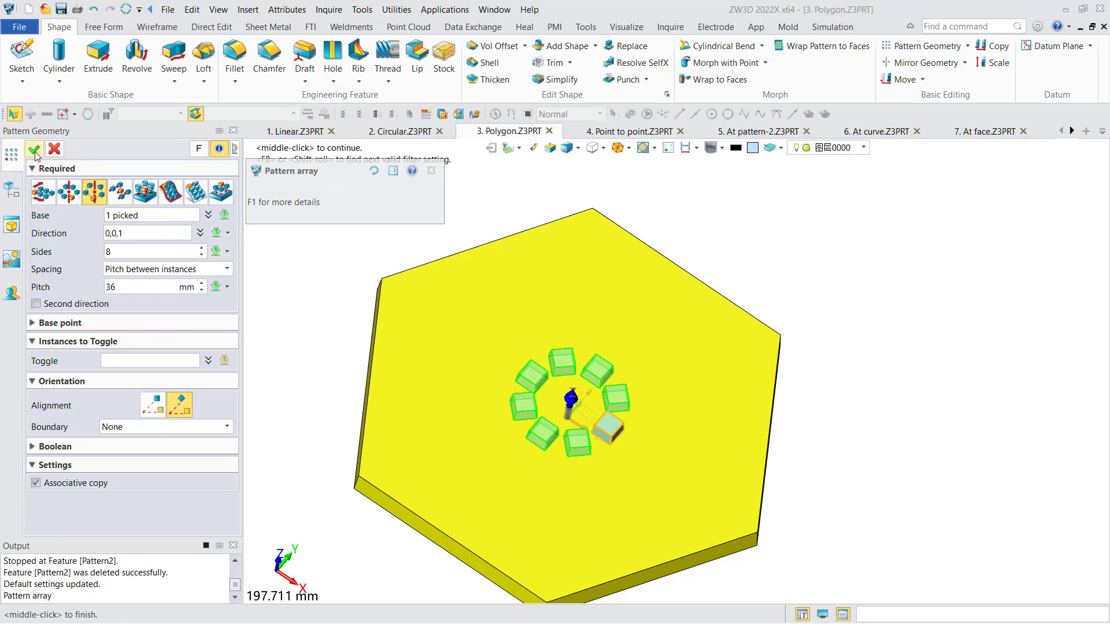
middle_click(82, 164)
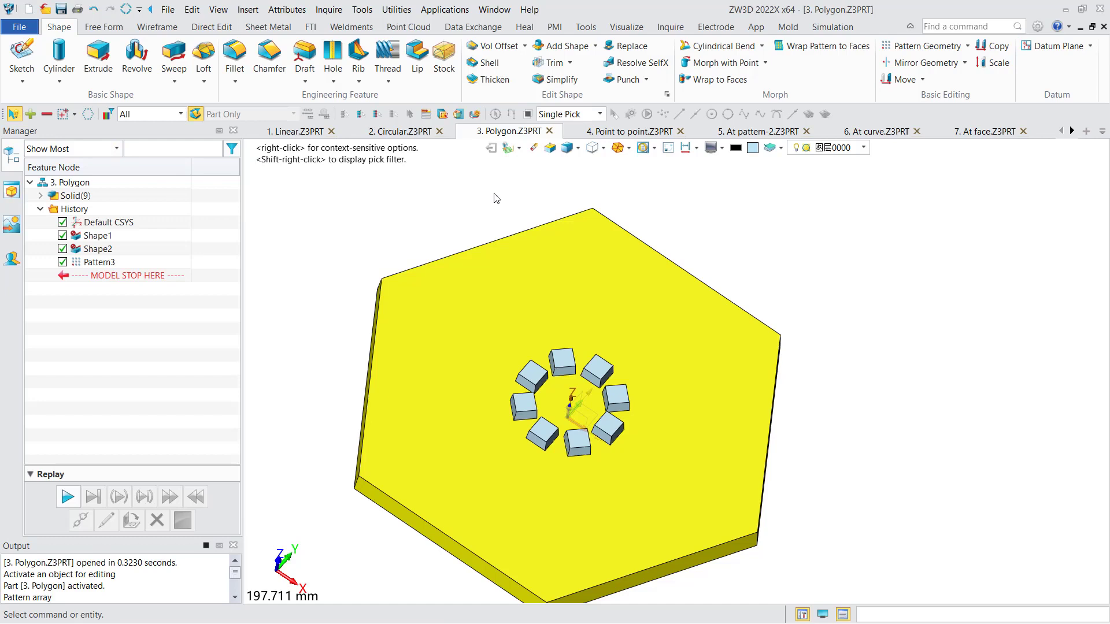
In the 4. Point to point part, start a point-to-point geometry pattern with the small block as base.
click(629, 133)
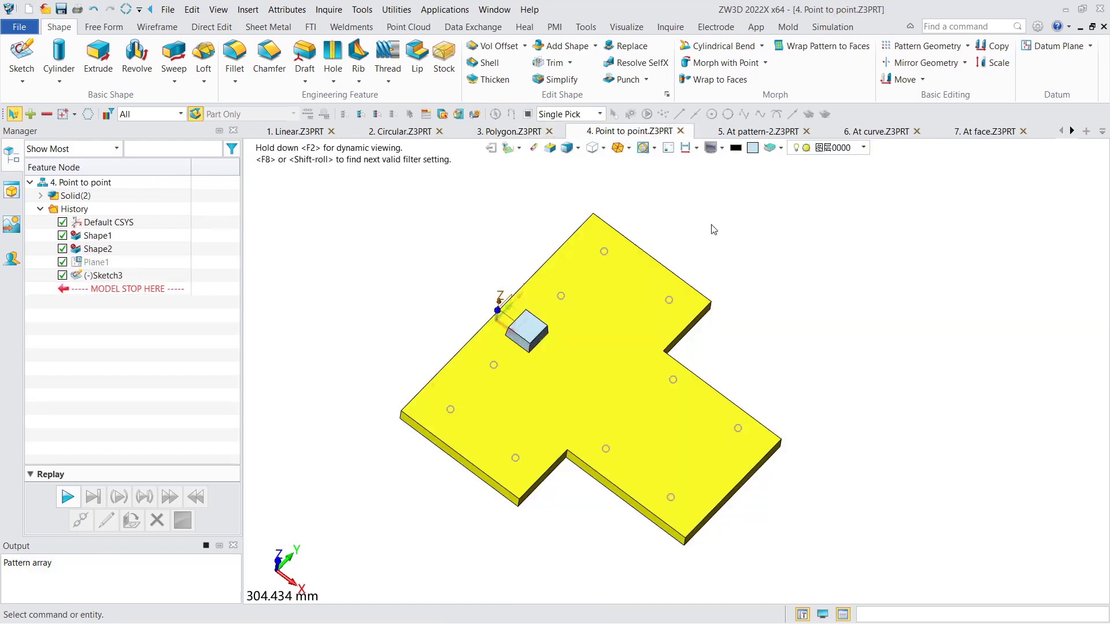
click(919, 46)
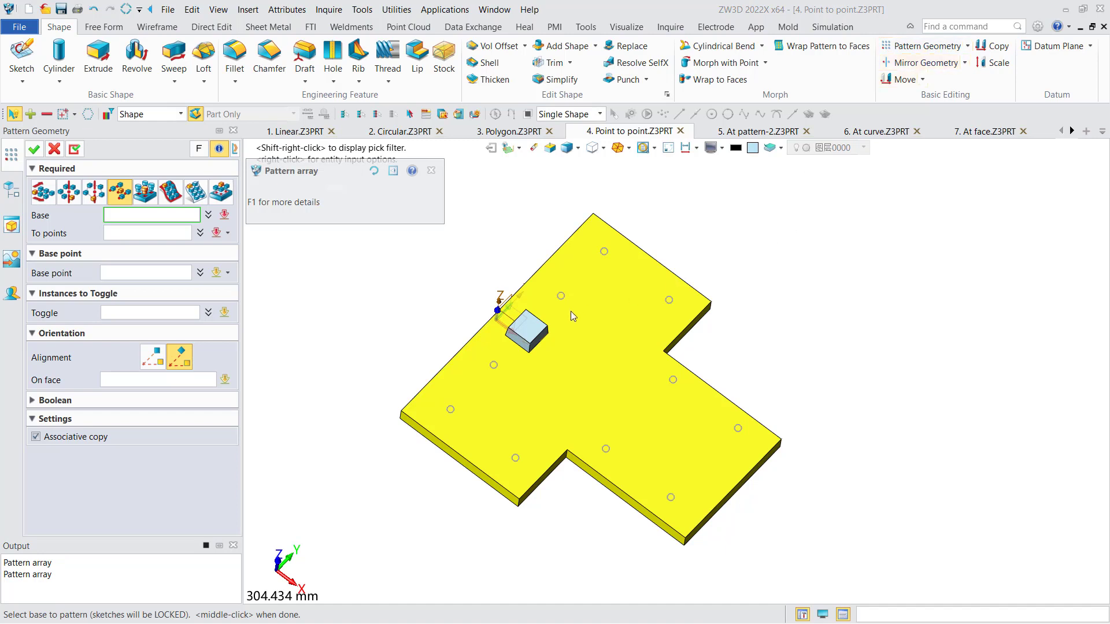
click(536, 338)
click(537, 337)
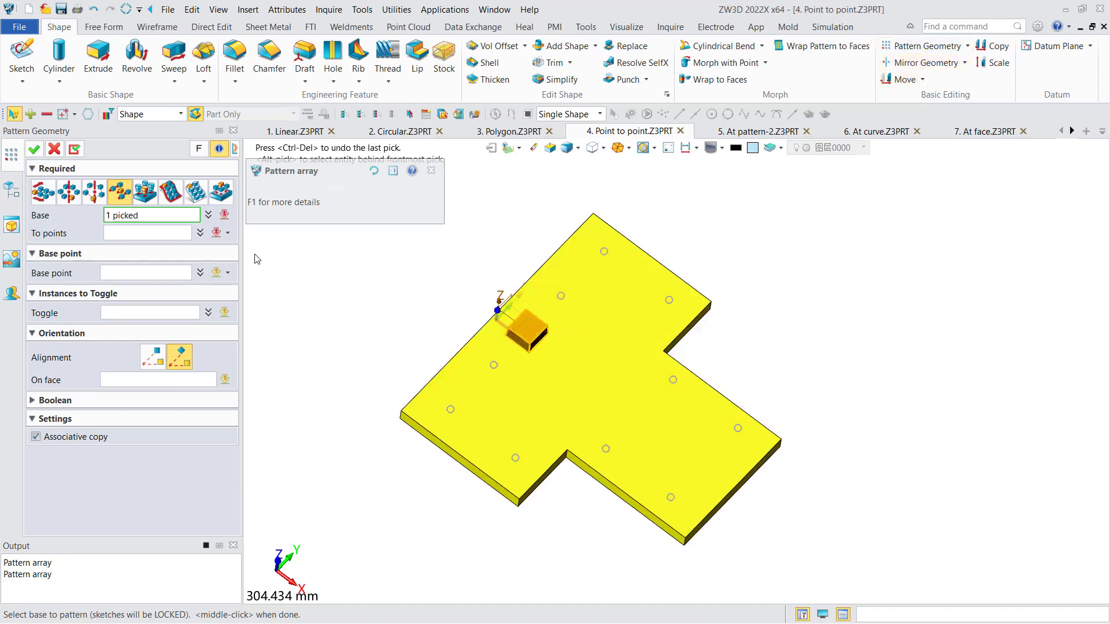
Use the sketch points of Sketch3 as the pattern's target points and apply the pattern.
click(152, 235)
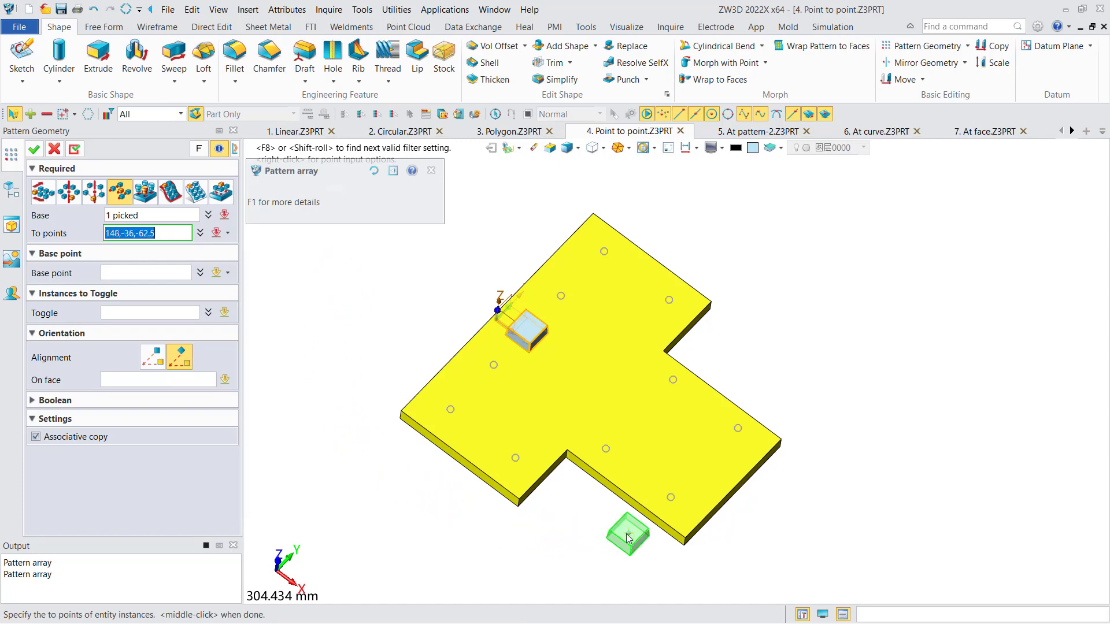
right_click(324, 289)
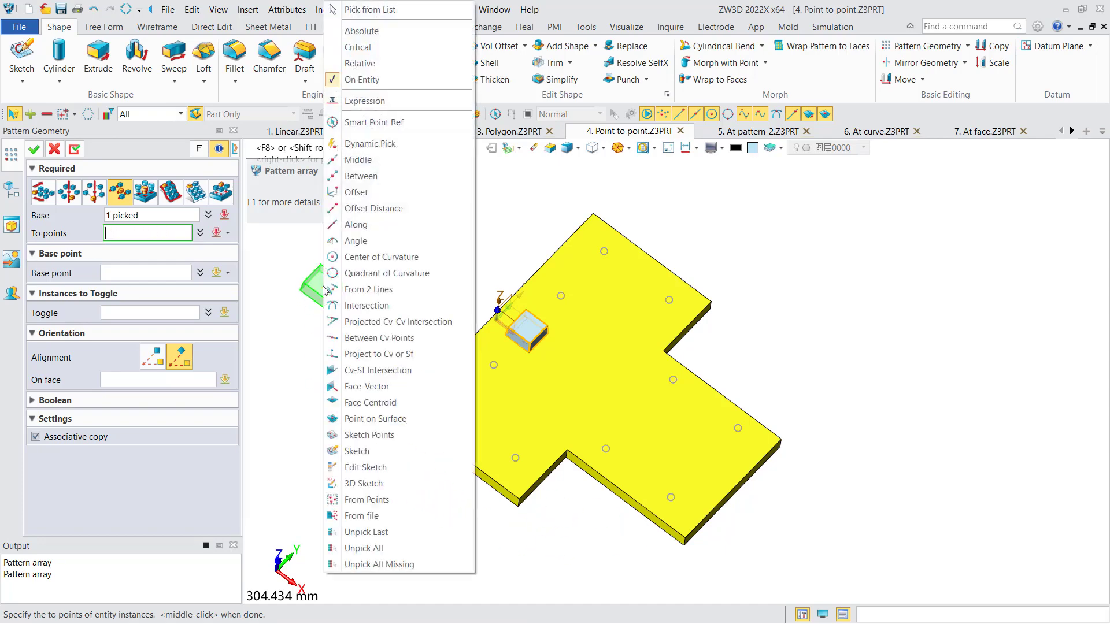
click(377, 437)
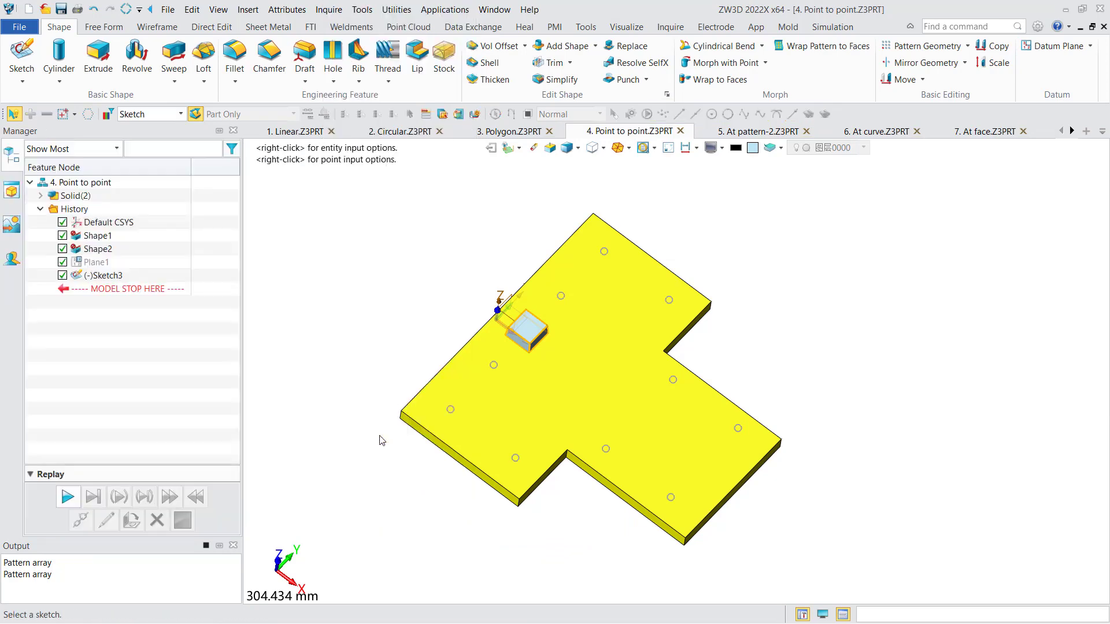
click(450, 411)
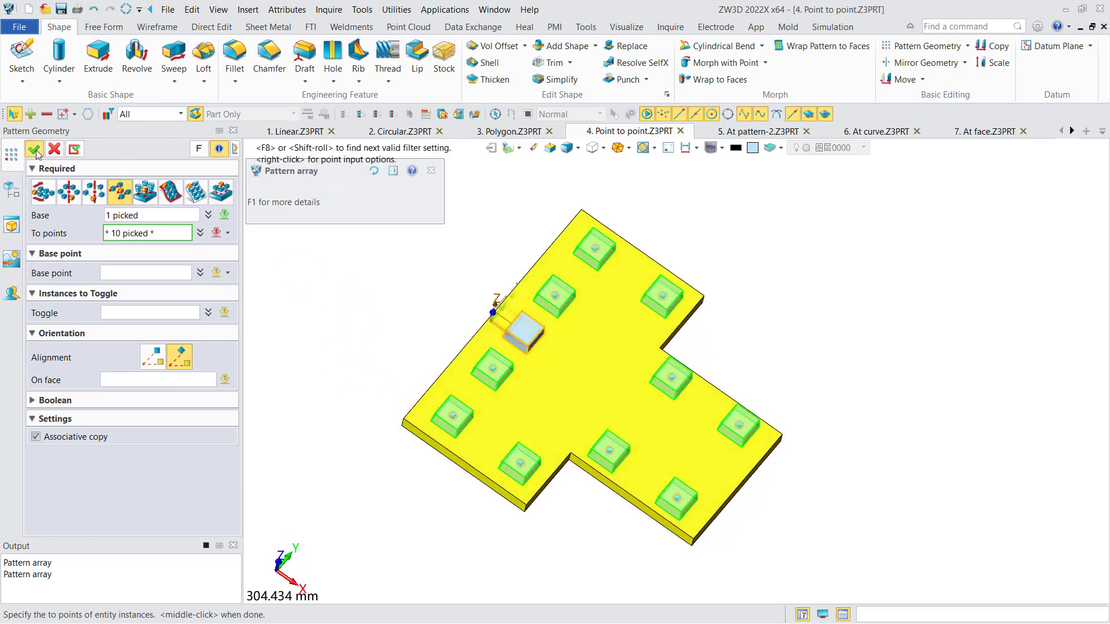
middle_click(370, 303)
mouse_move(370, 302)
middle_down()
mouse_move(334, 280)
mouse_move(389, 305)
mouse_move(367, 301)
middle_up()
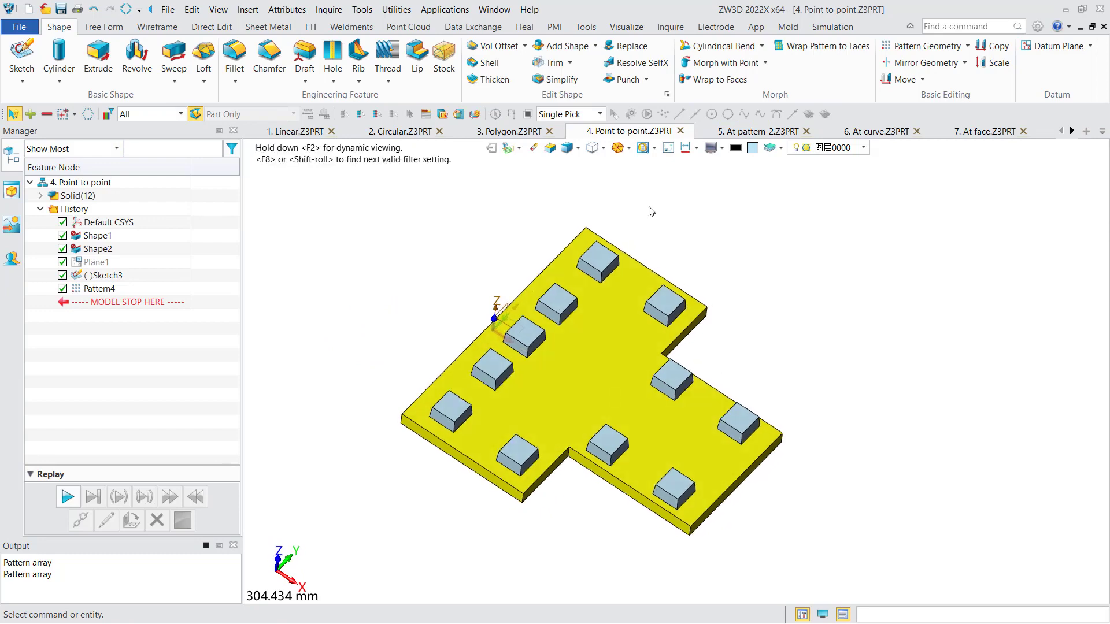
In the 5. At pattern-2 part, pattern the hex nut at the existing bolt pattern Pattern2 and apply it.
click(739, 133)
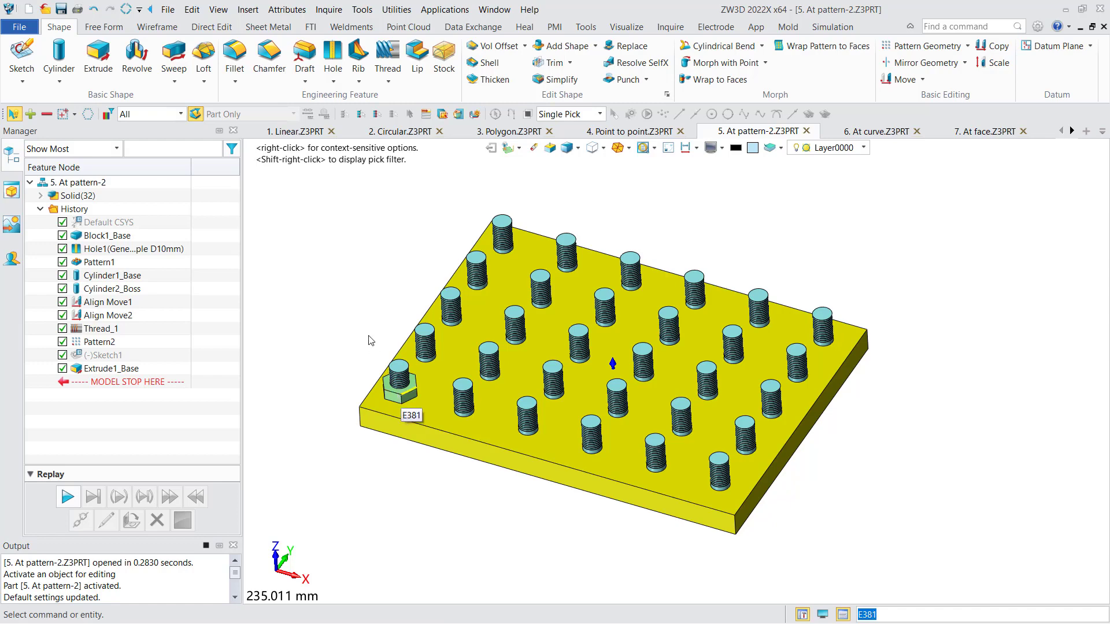
click(925, 46)
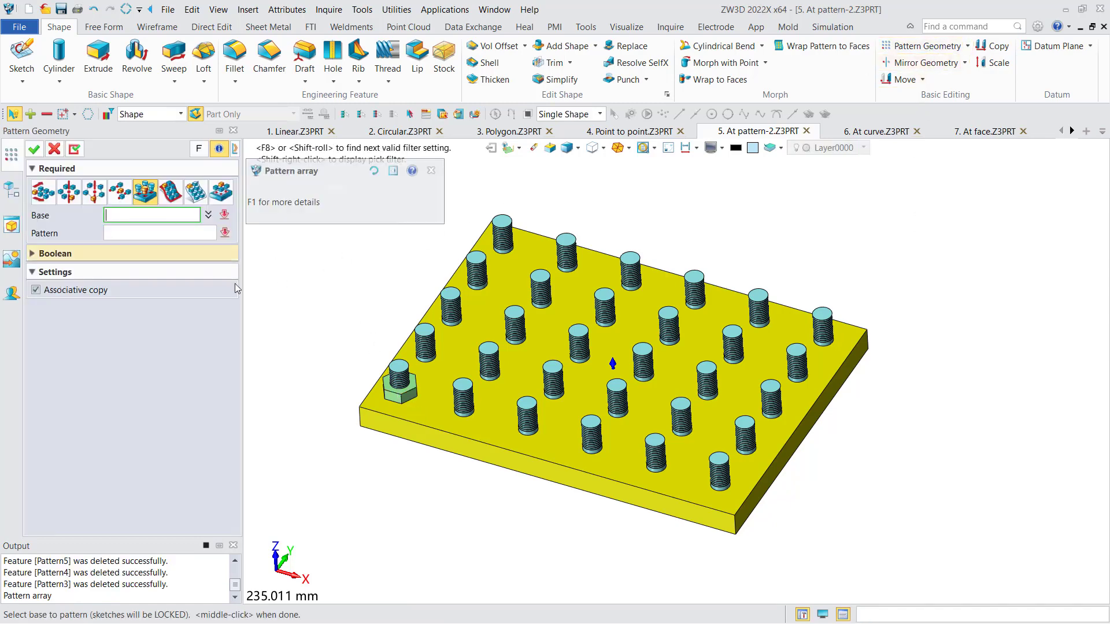
click(395, 397)
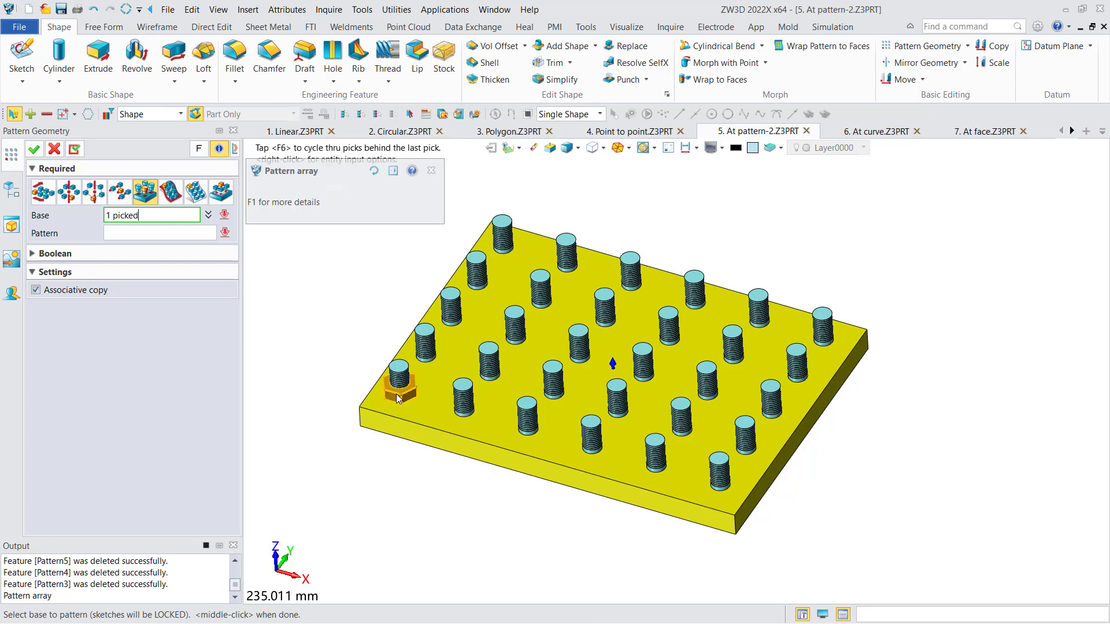
click(182, 233)
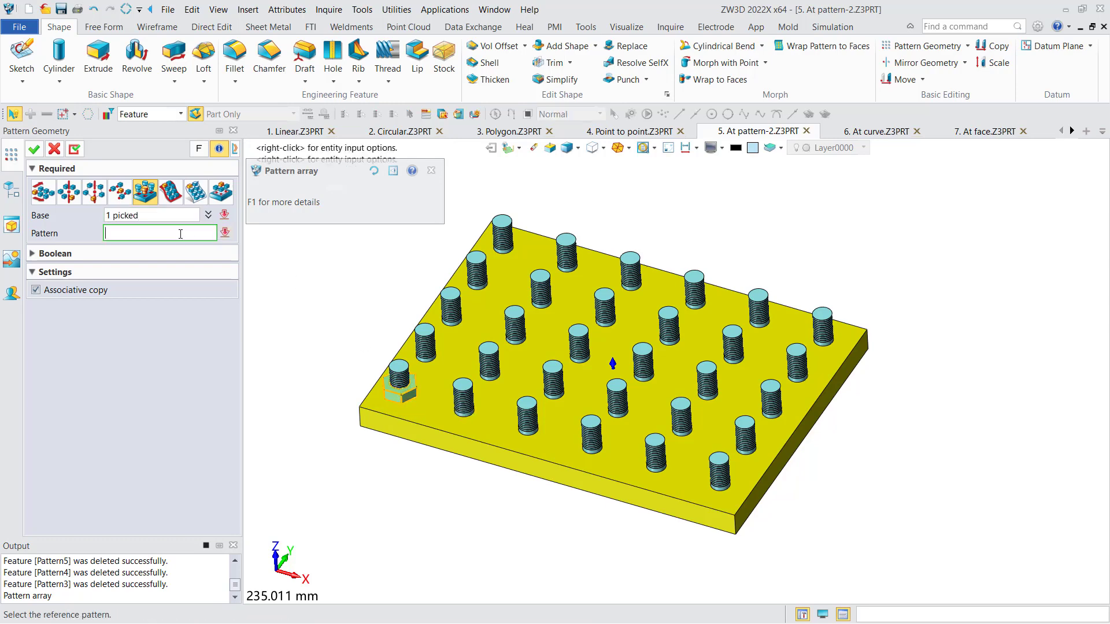
click(433, 339)
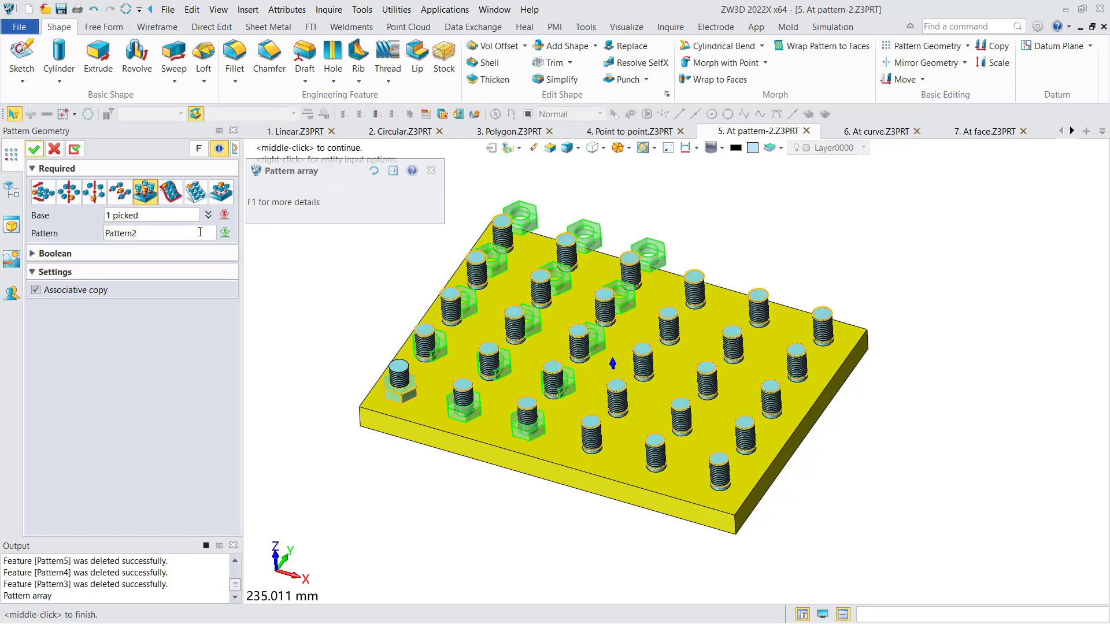
click(33, 149)
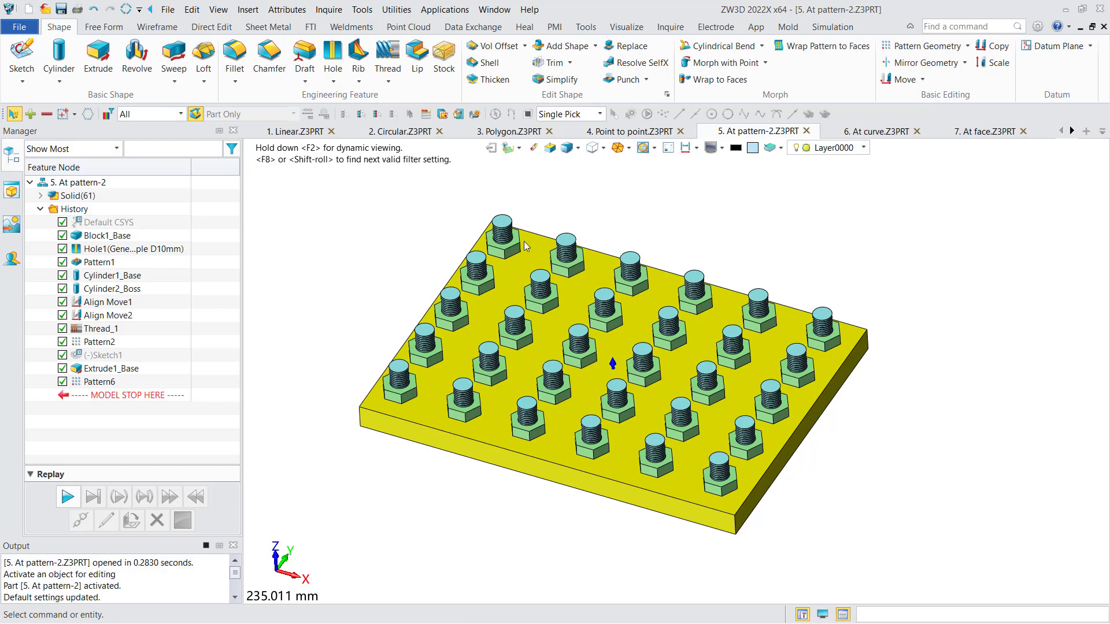
In the 6. At curve part, start an at-curve geometry pattern with the small block as base.
click(894, 135)
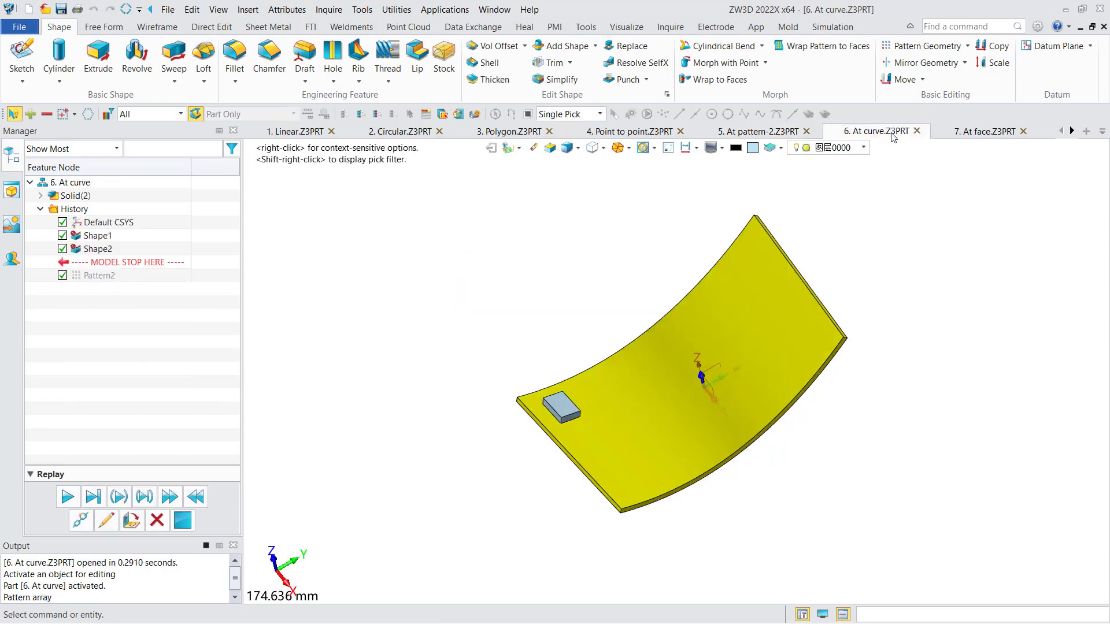
click(922, 48)
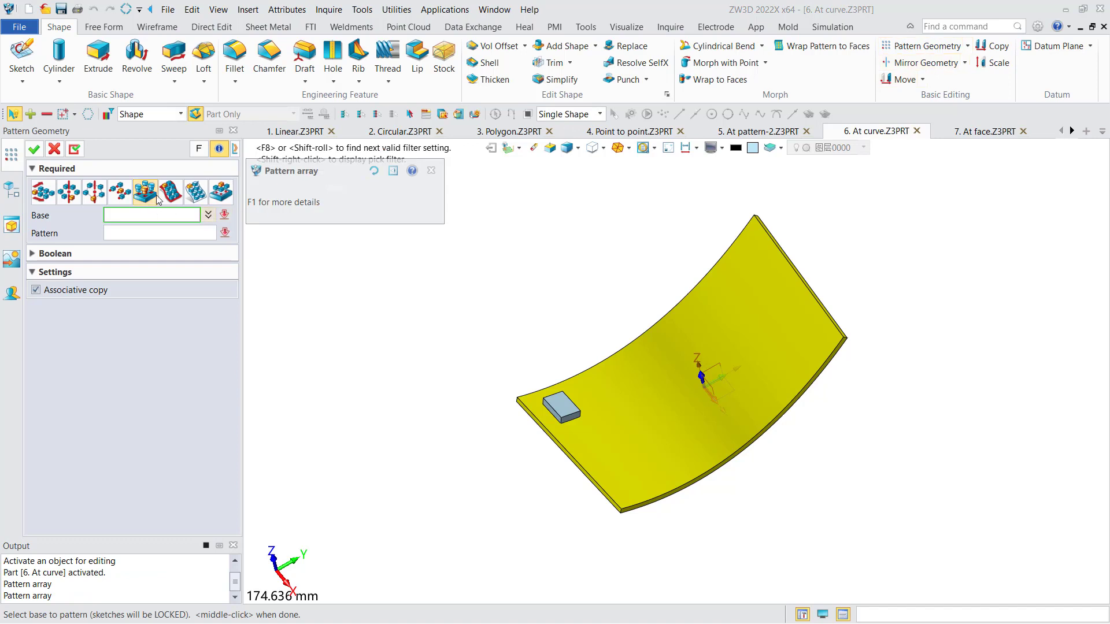
click(169, 193)
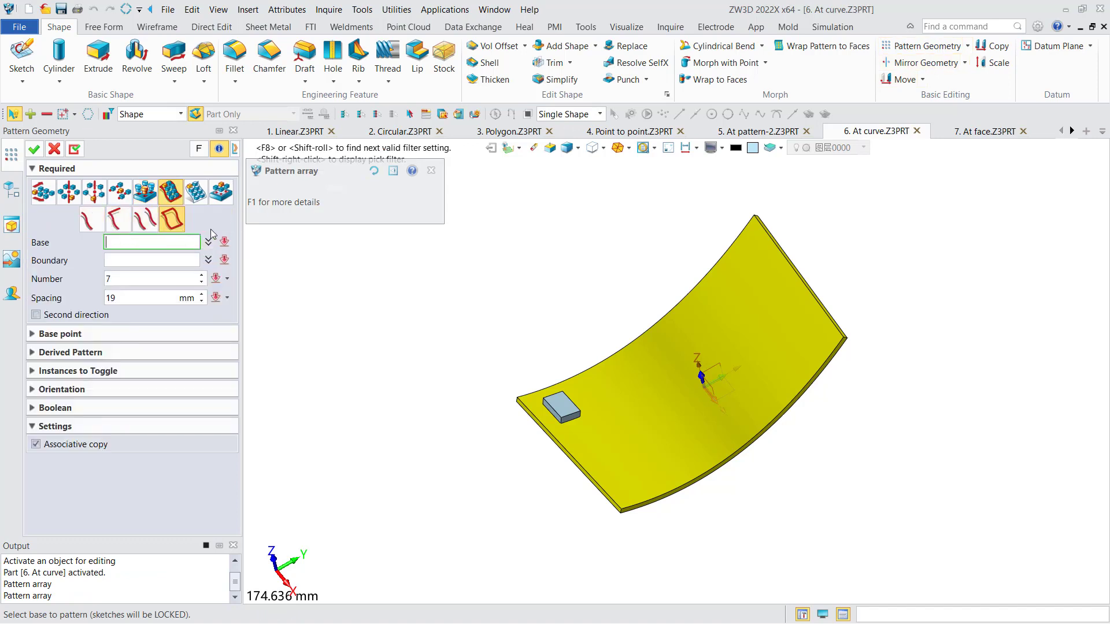
click(571, 414)
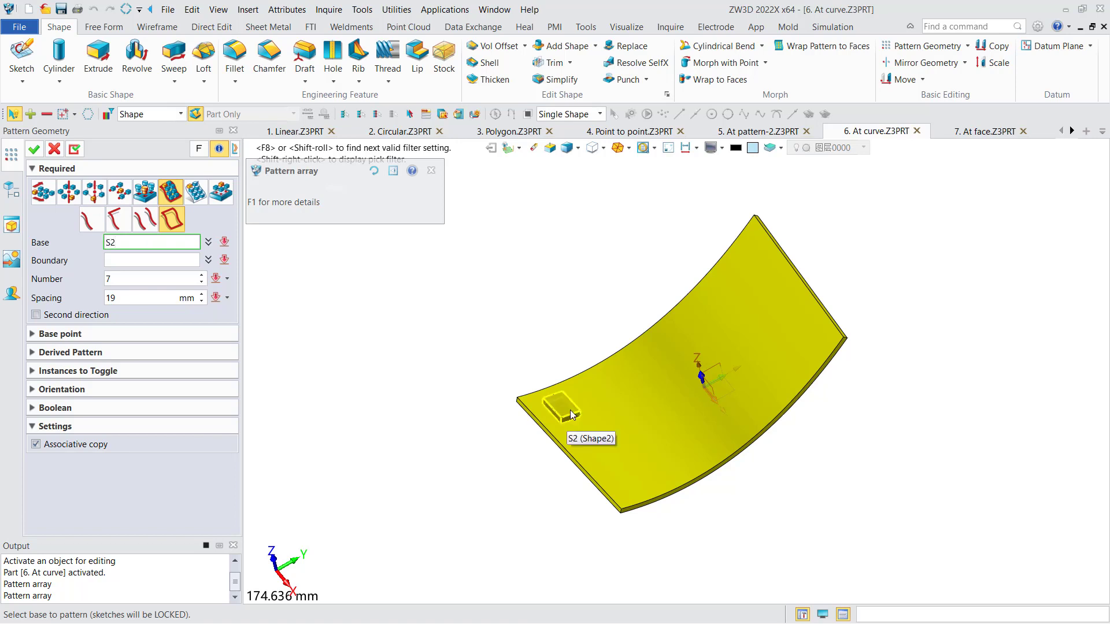
click(572, 414)
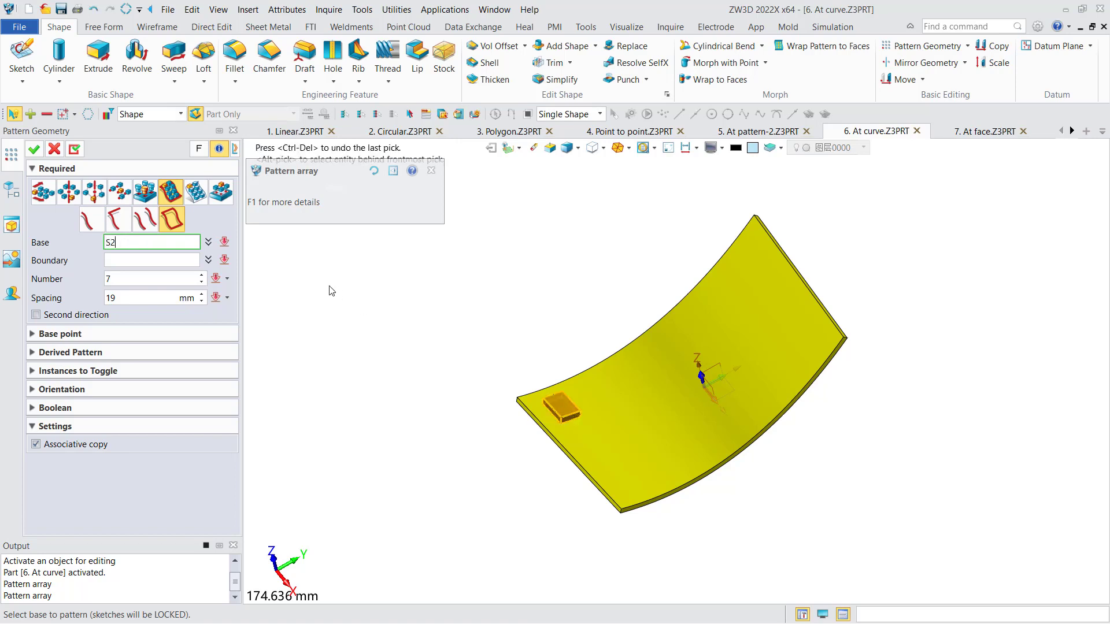
click(149, 263)
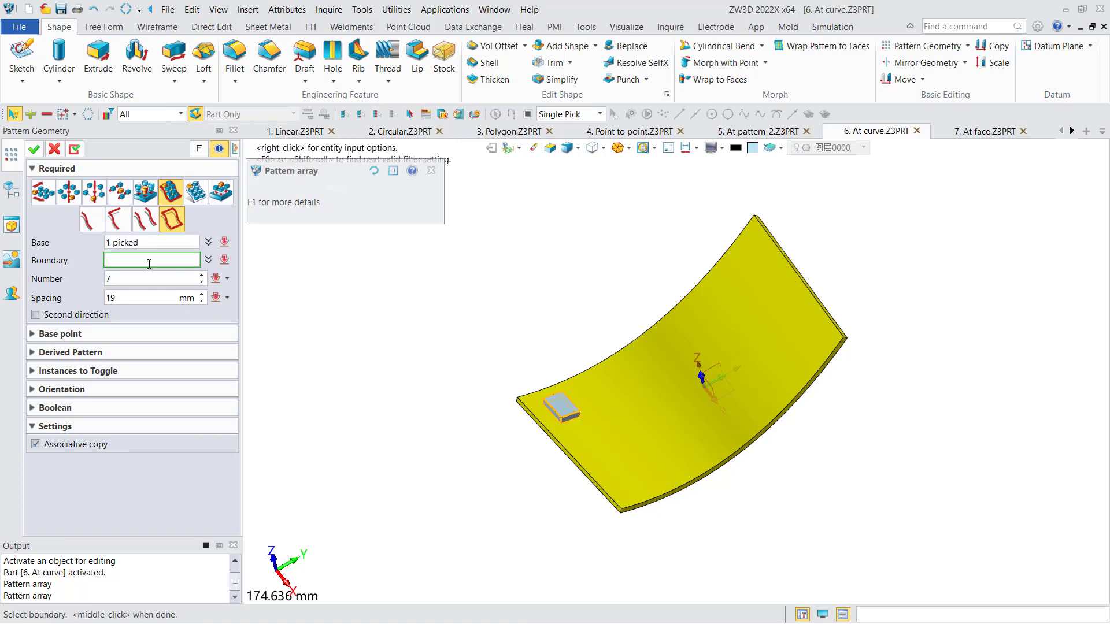
Switch the at-curve pattern to the two-curve type, pick the plate's long curved edge and adjoining short edge as boundary, and set 6 instances.
click(116, 227)
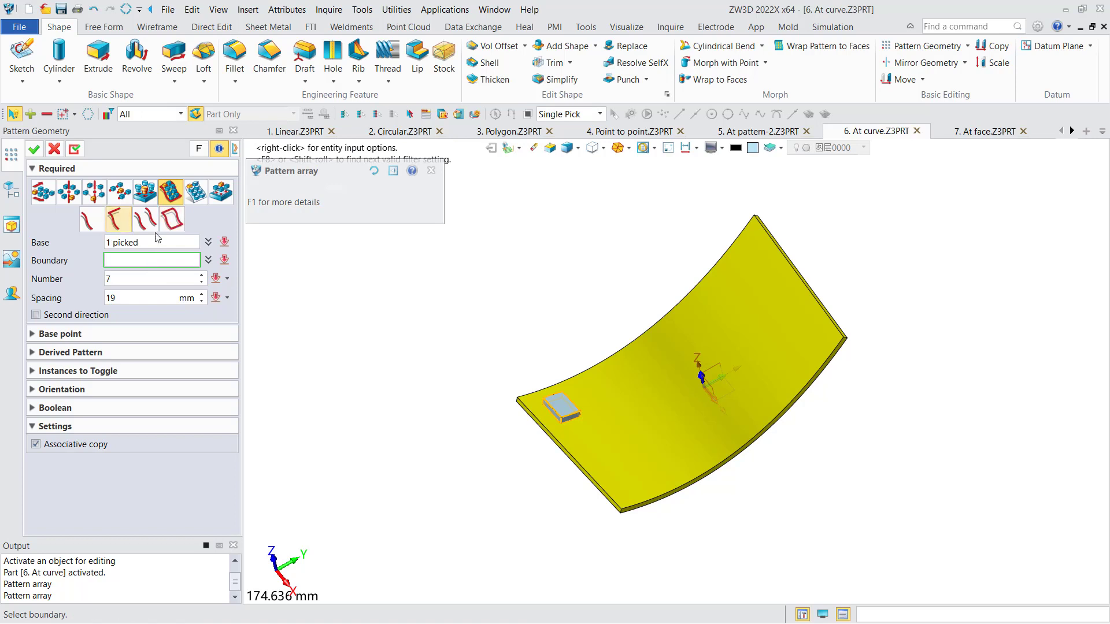
click(533, 418)
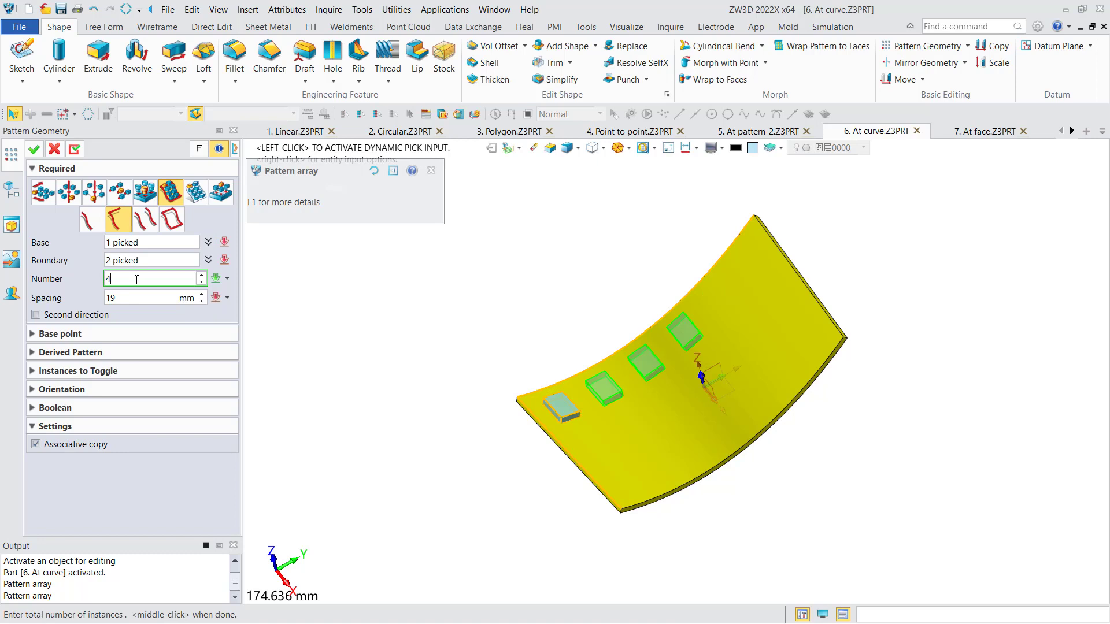
key(BackSpace)
text(5)
key(BackSpace)
text(6)
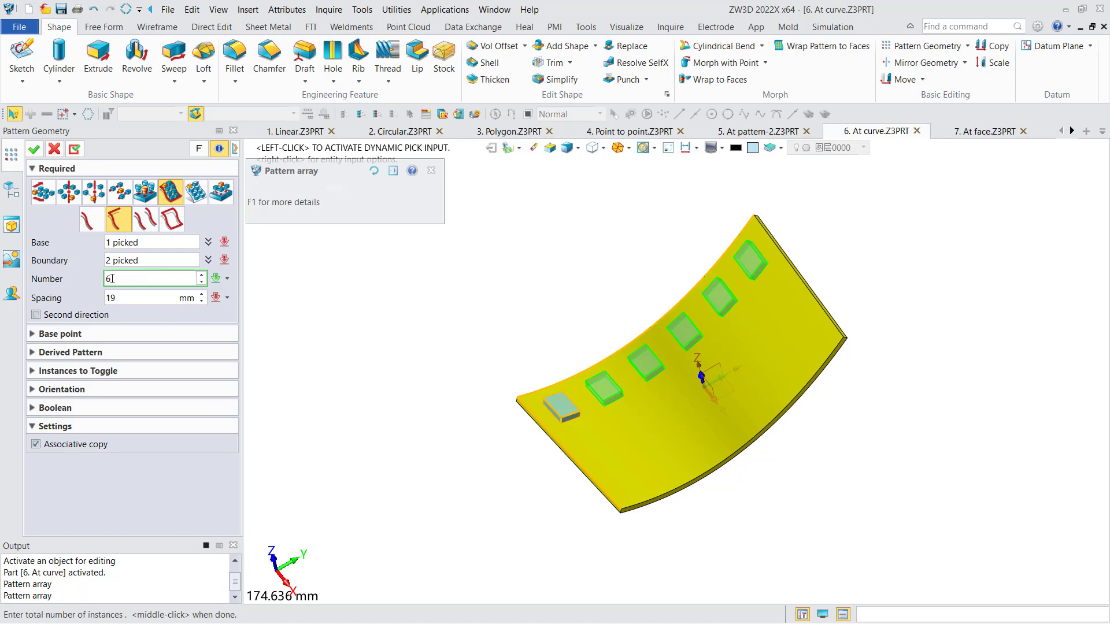
Add a second direction to the at-curve pattern with 3 instances at 20 mm spacing, and apply the pattern.
double_click(124, 277)
click(79, 319)
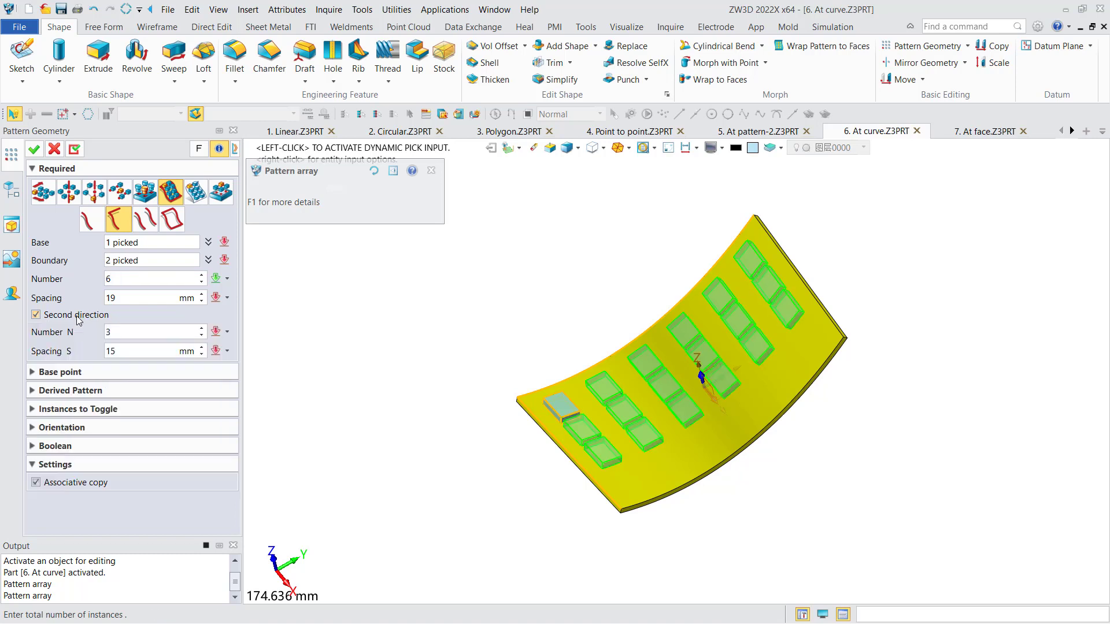
click(117, 334)
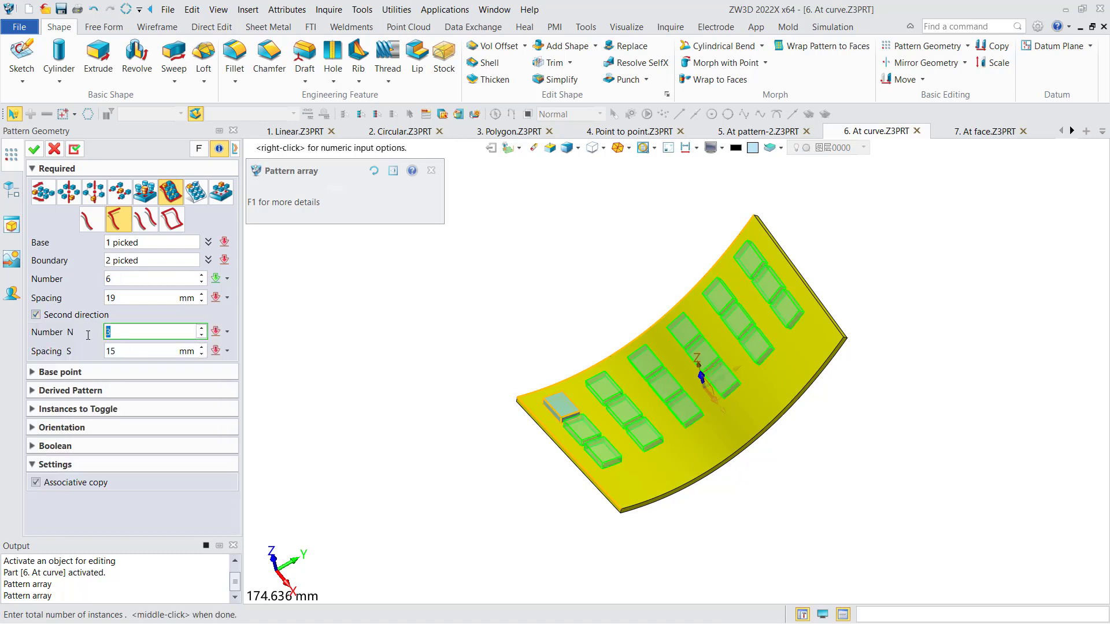
click(127, 350)
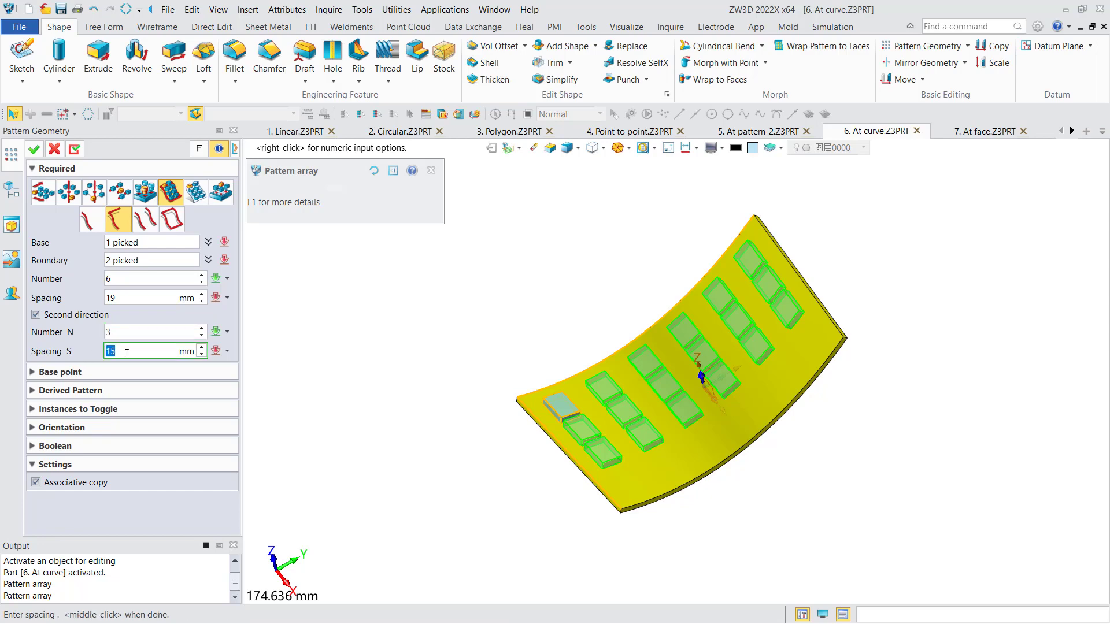
text(20)
key(Return)
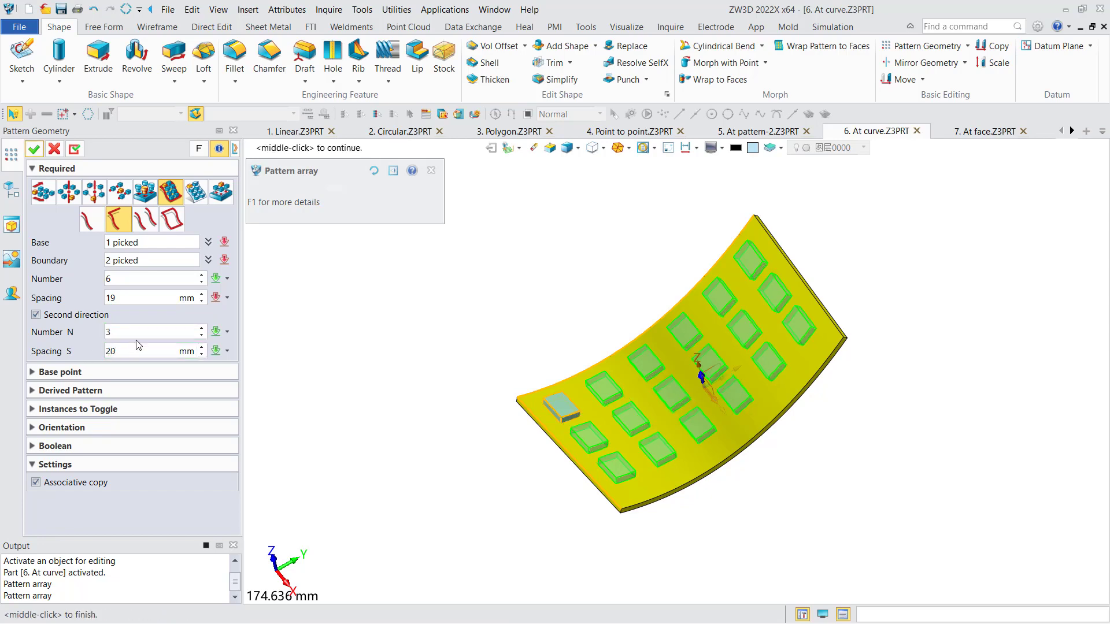
click(34, 149)
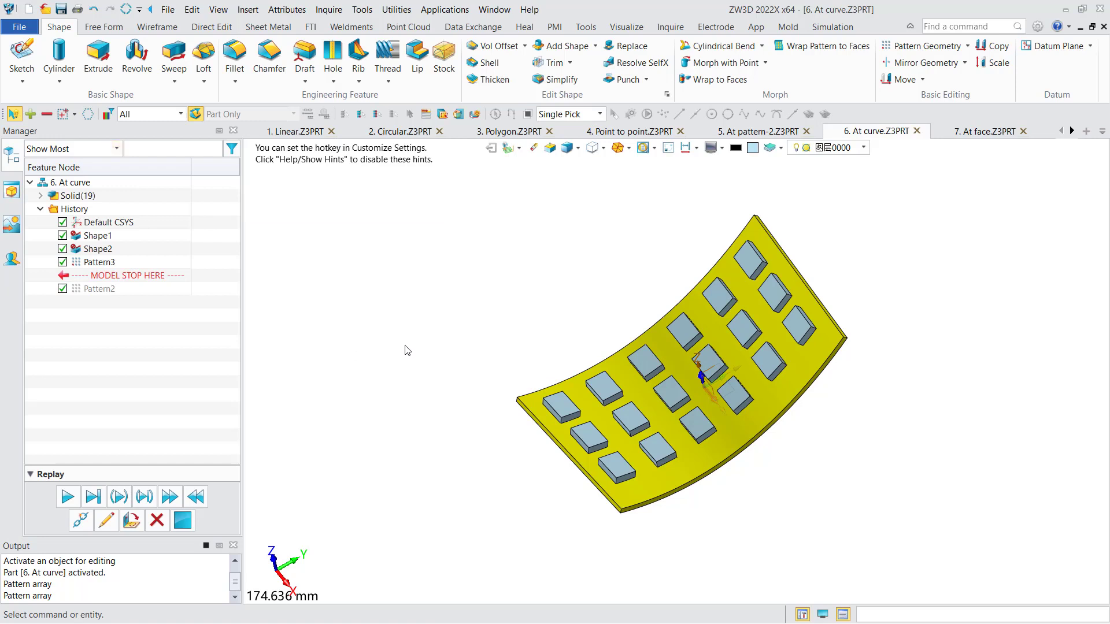
middle_drag(378, 346, 381, 339)
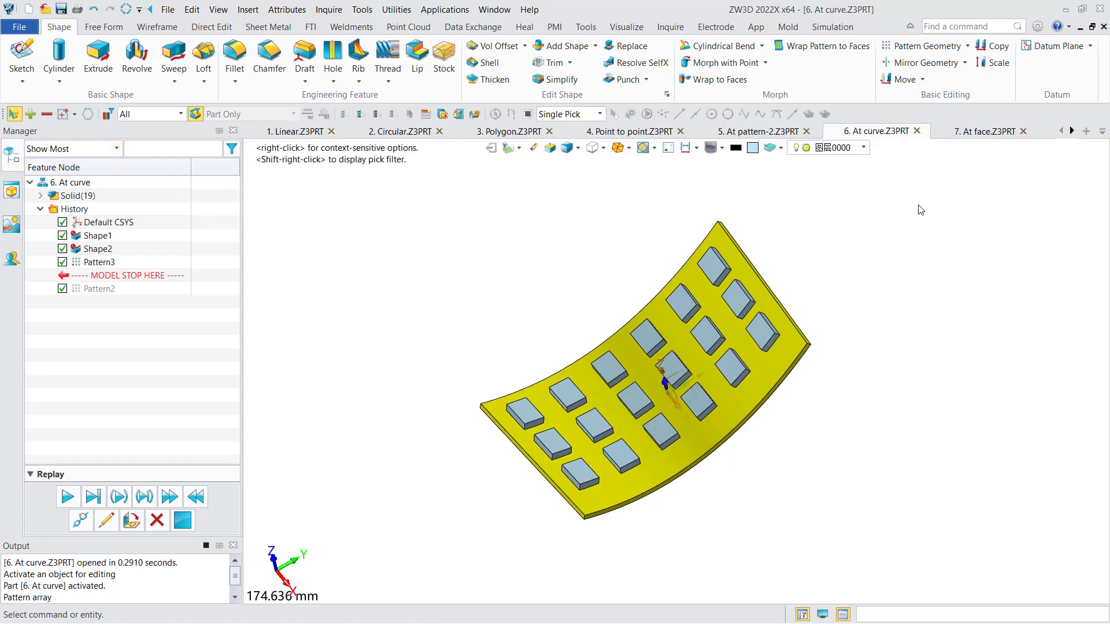
In the 7. At face part, start an at-face geometry pattern with the small cylinder as base and the large cylindrical face as target.
click(959, 138)
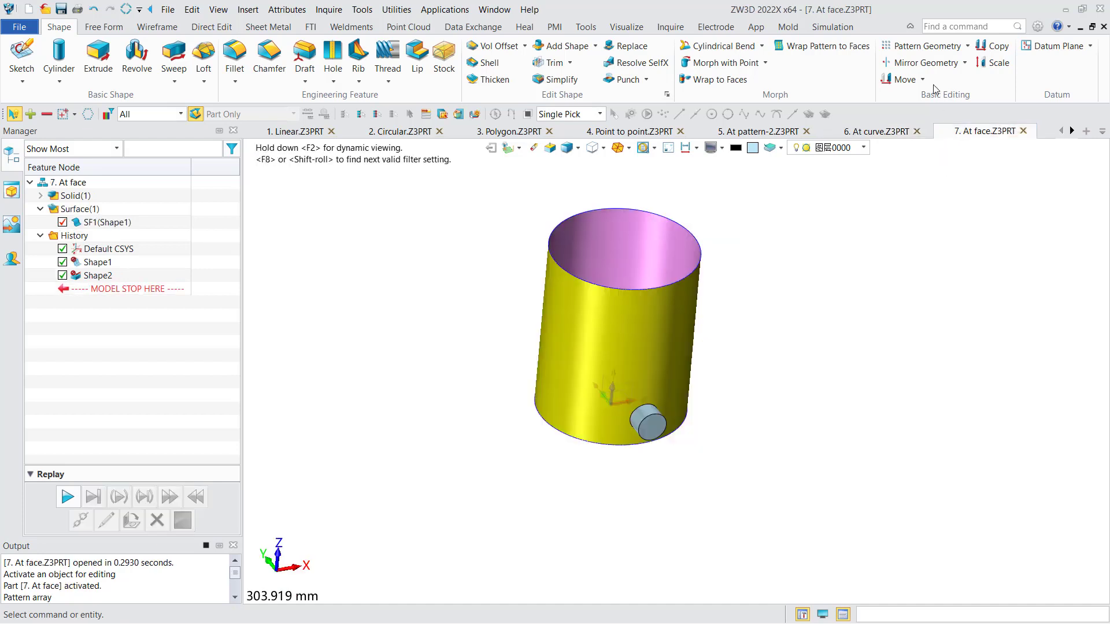
click(924, 46)
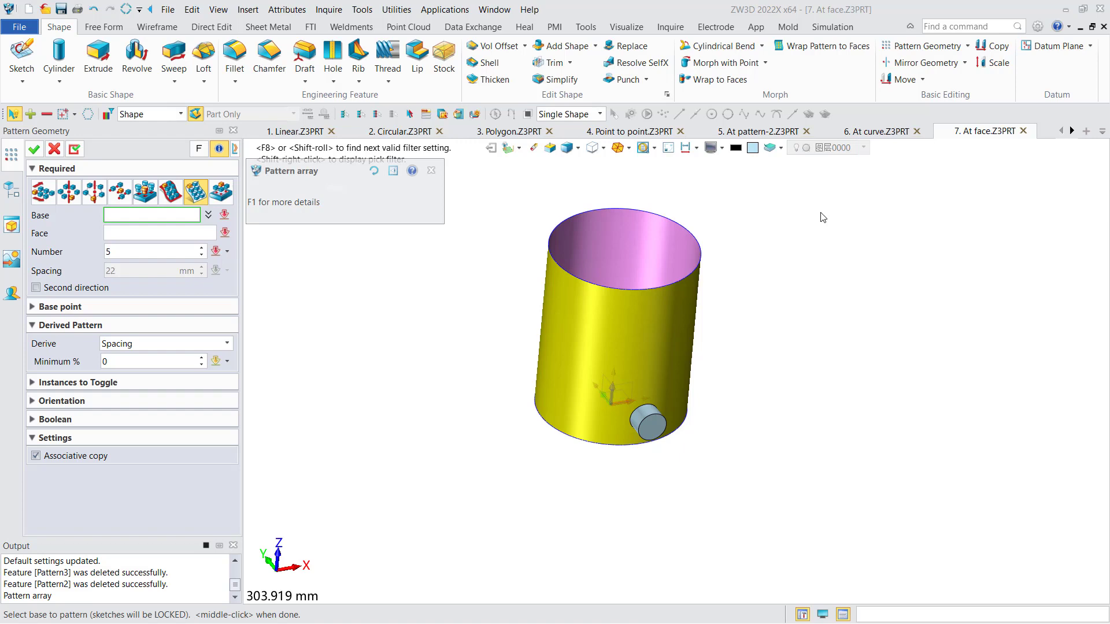
click(160, 218)
click(648, 428)
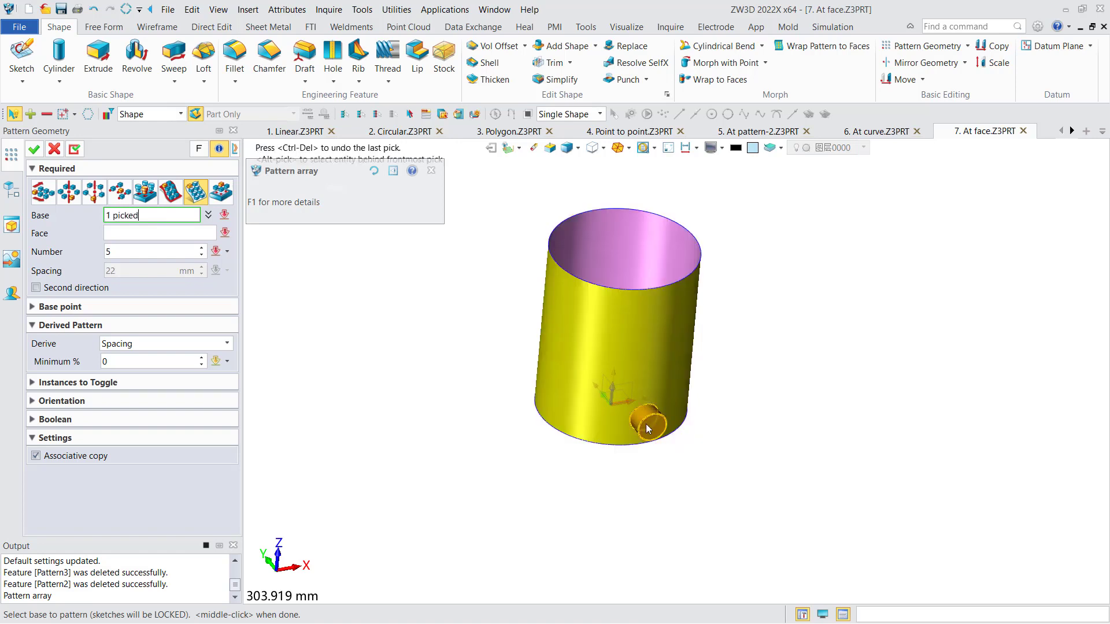
middle_click(648, 429)
click(554, 308)
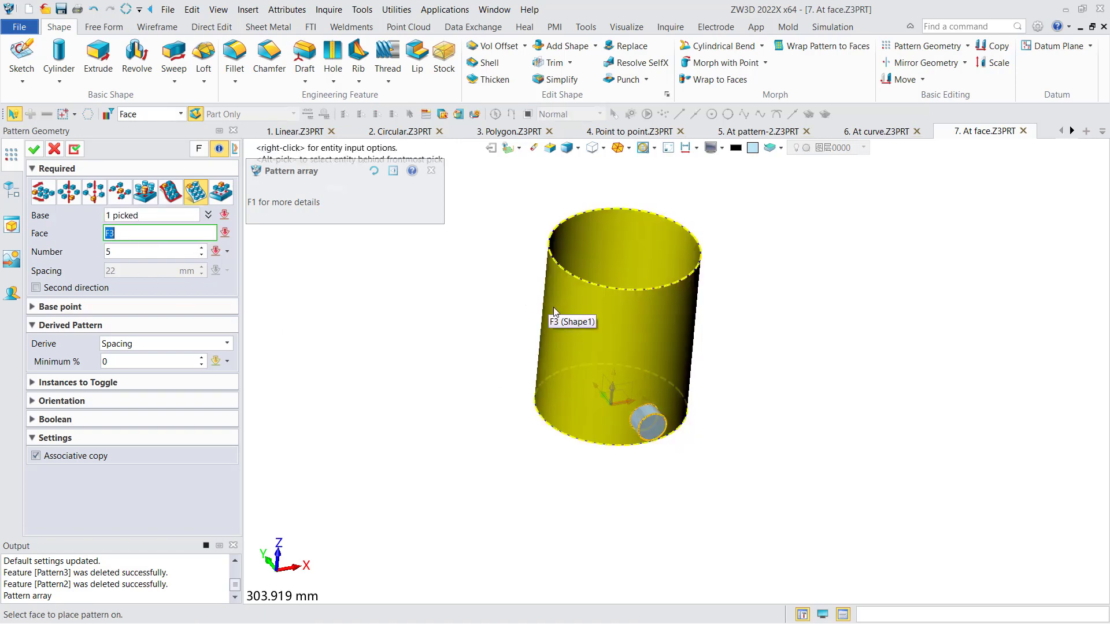
middle_click(554, 307)
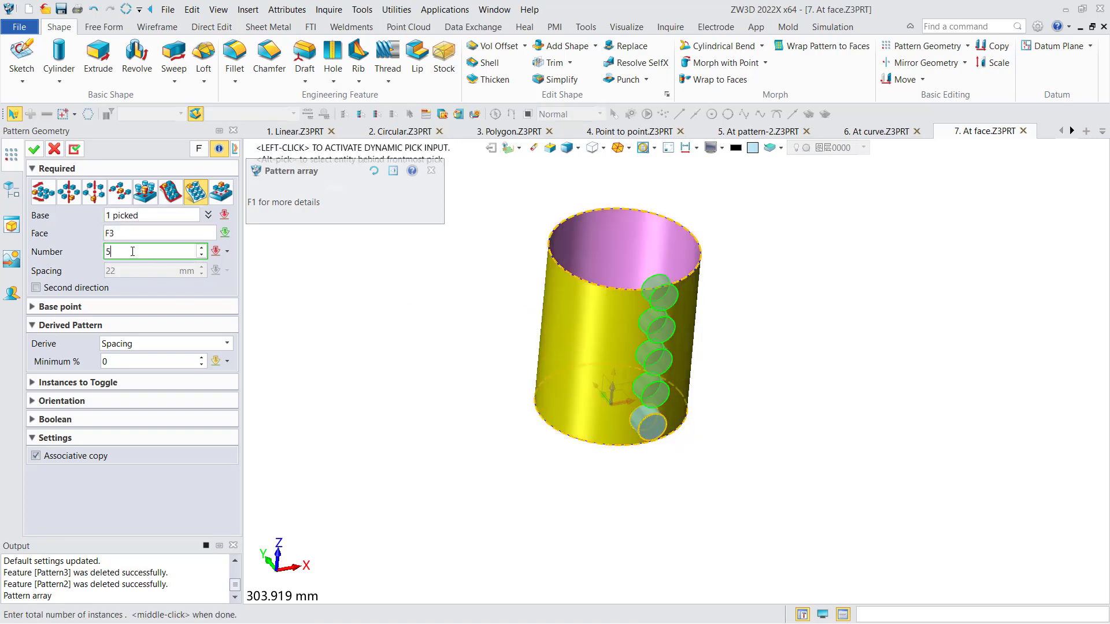
Set the at-face pattern to 4 instances in the first direction.
click(151, 346)
click(152, 347)
key(BackSpace)
text(4)
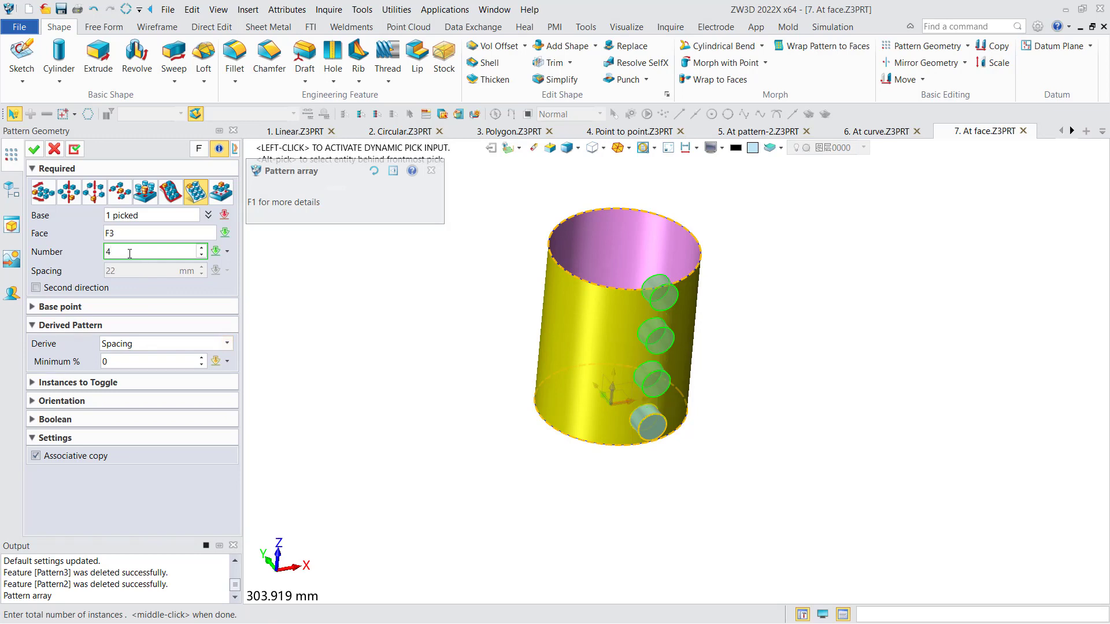
right_drag(450, 341, 458, 351)
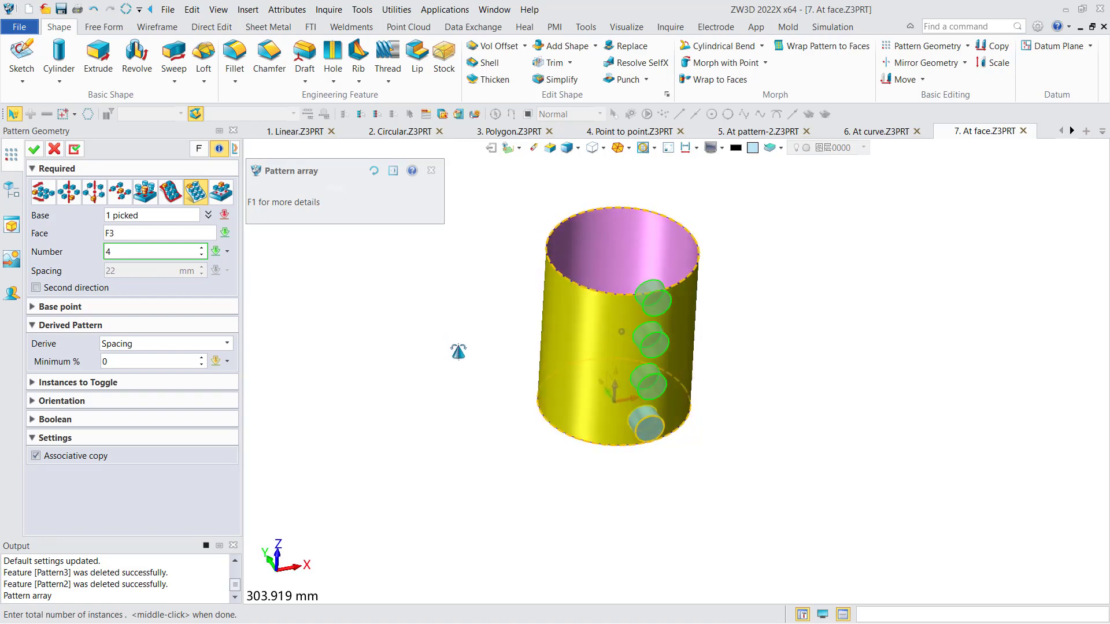
Add a second direction with 8 instances to the at-face pattern and apply it.
click(74, 291)
click(201, 301)
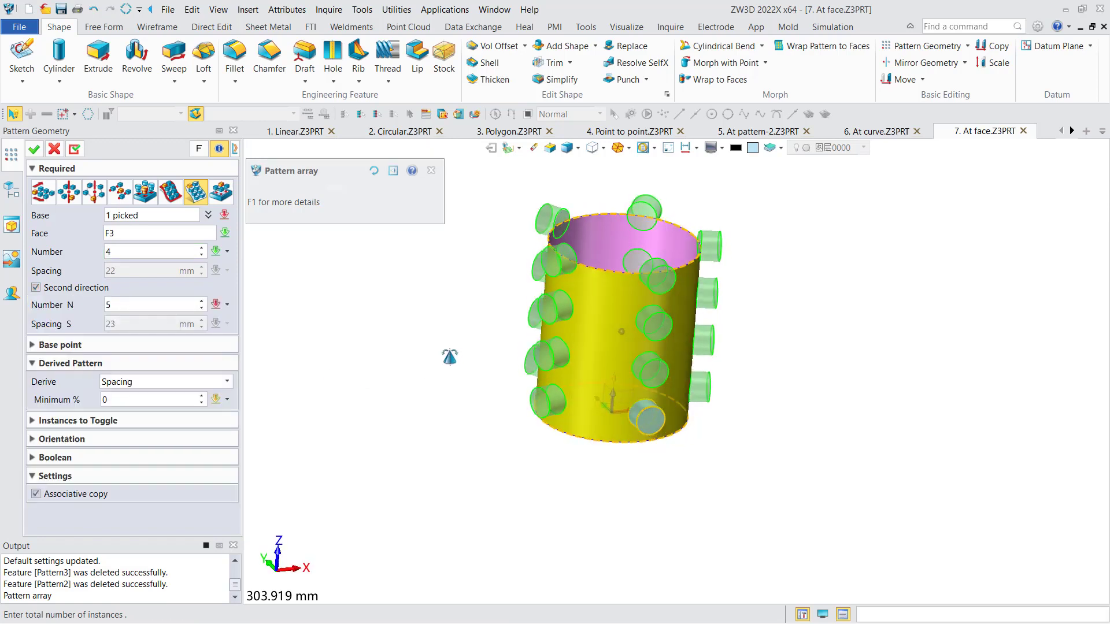
click(133, 307)
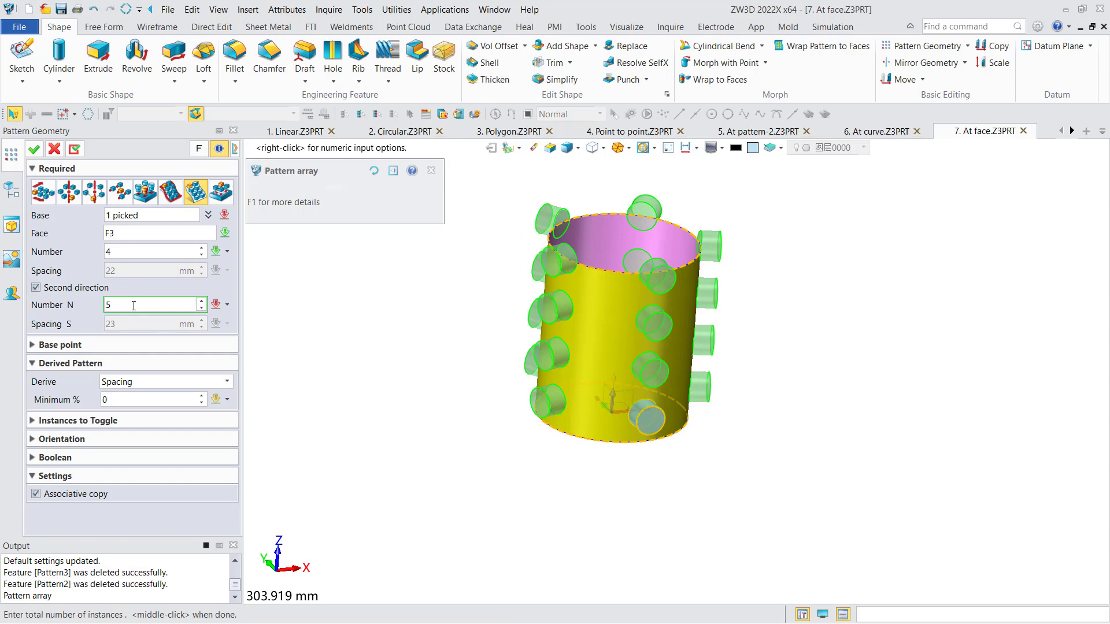
text(8)
click(33, 149)
right_drag(486, 310, 523, 314)
click(98, 288)
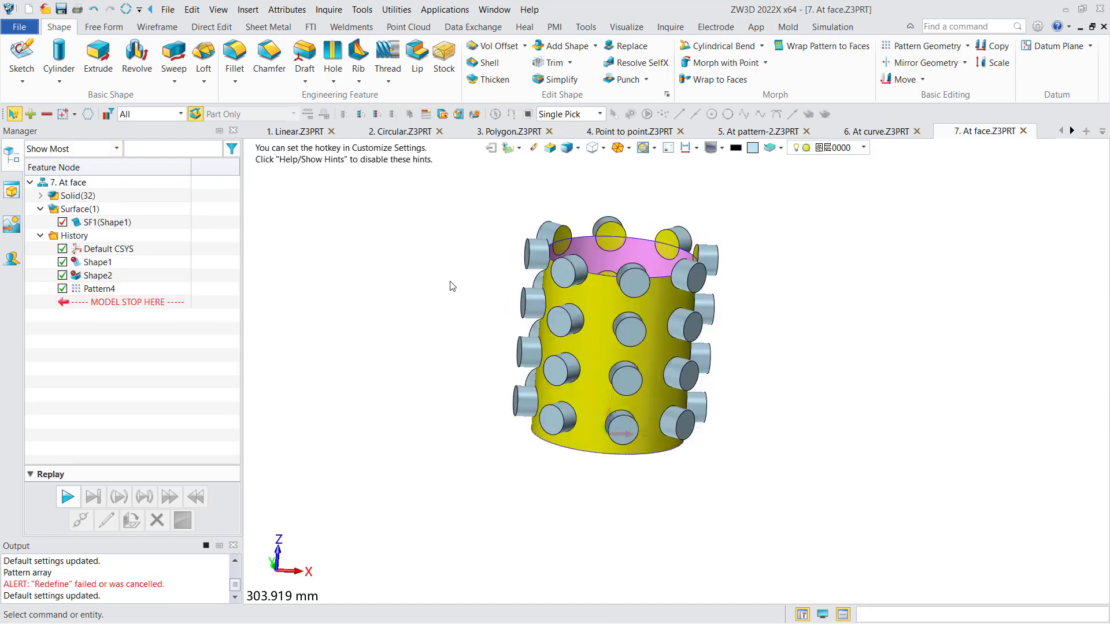
In the 8. Fill pattern part, start a fill geometry pattern of the Spiral type.
click(1072, 131)
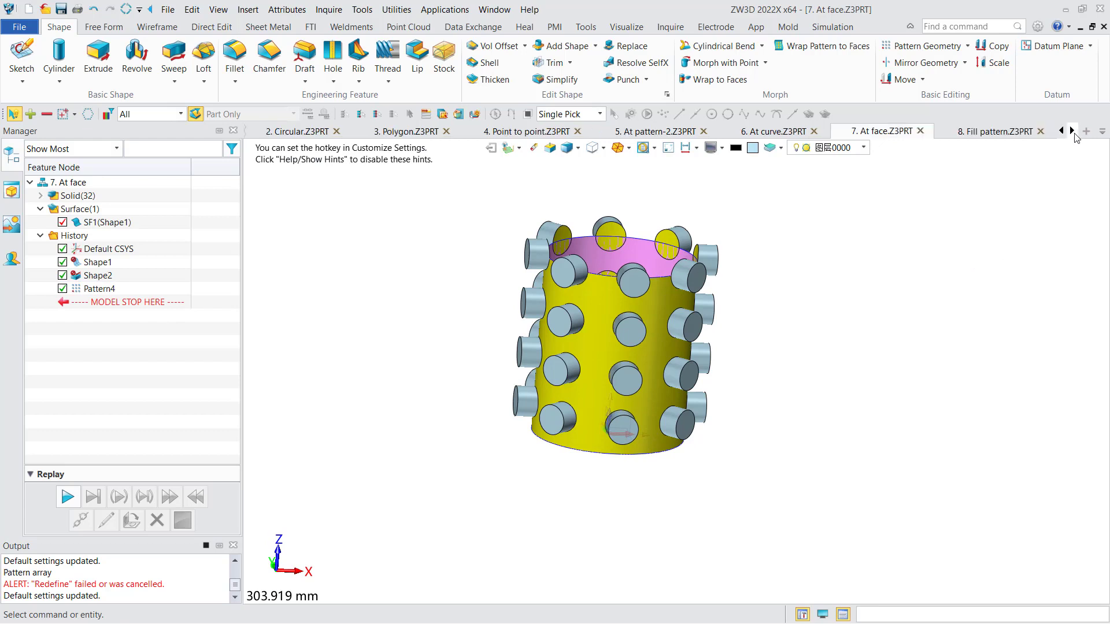
click(1007, 132)
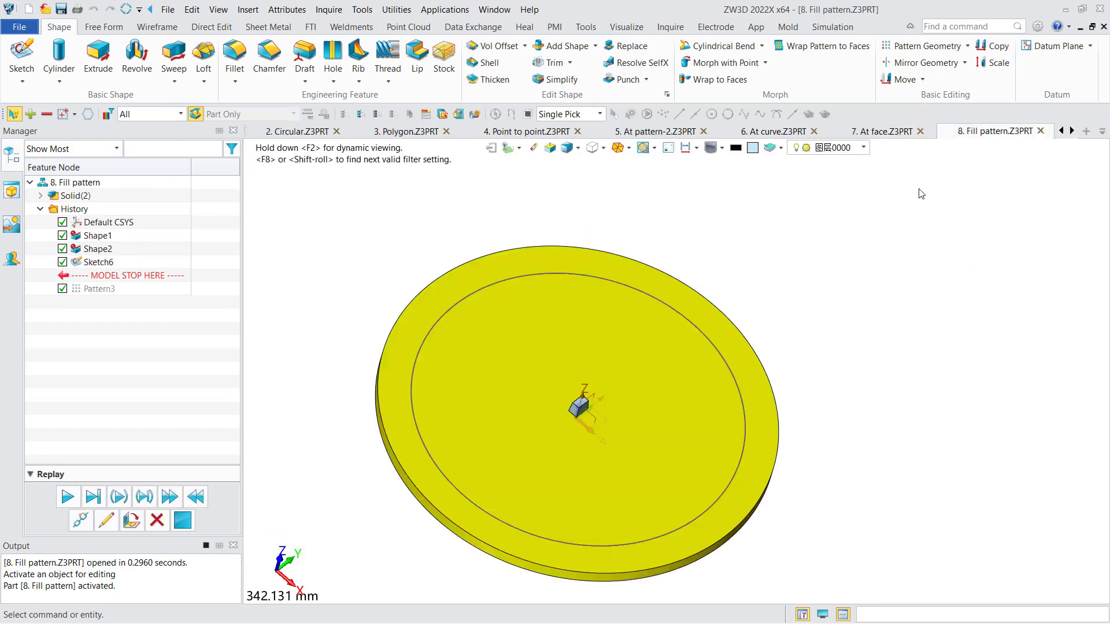
click(921, 52)
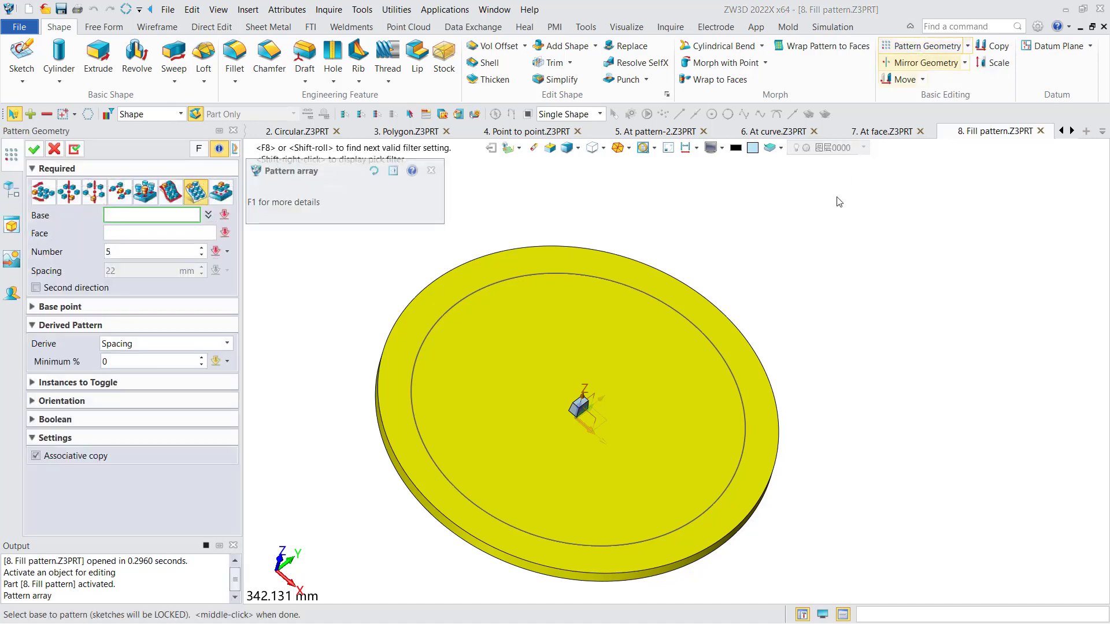
click(220, 192)
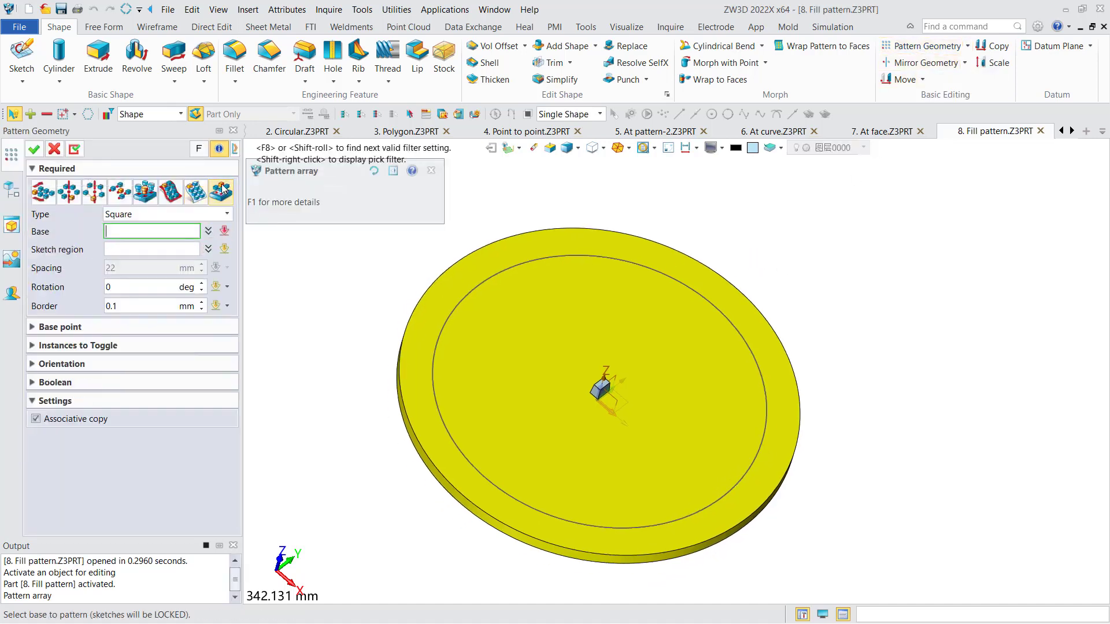
click(189, 214)
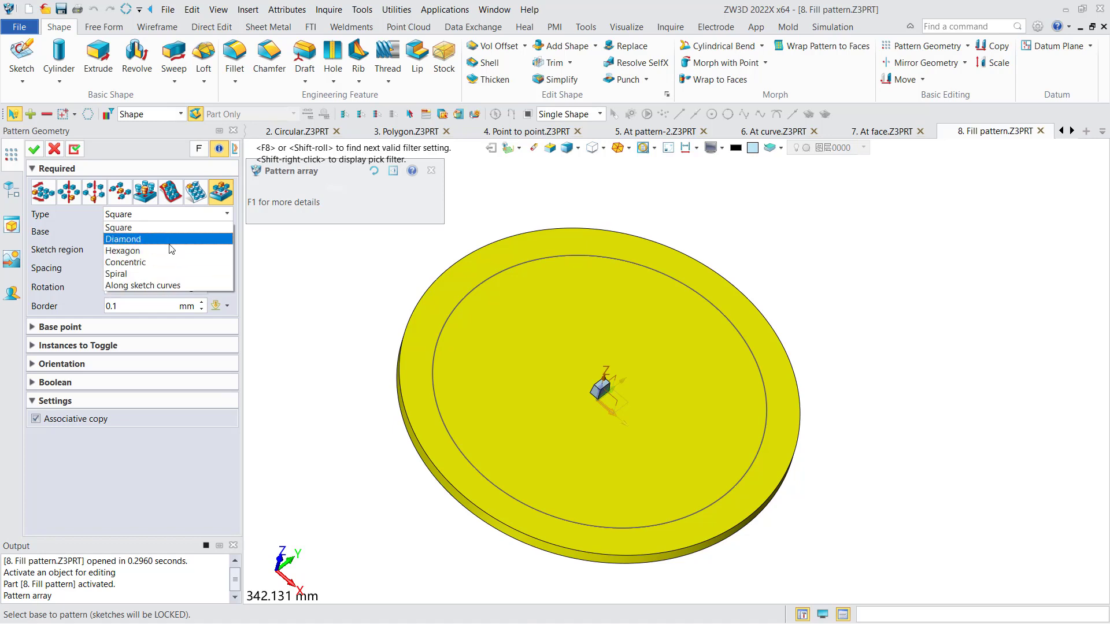
click(151, 275)
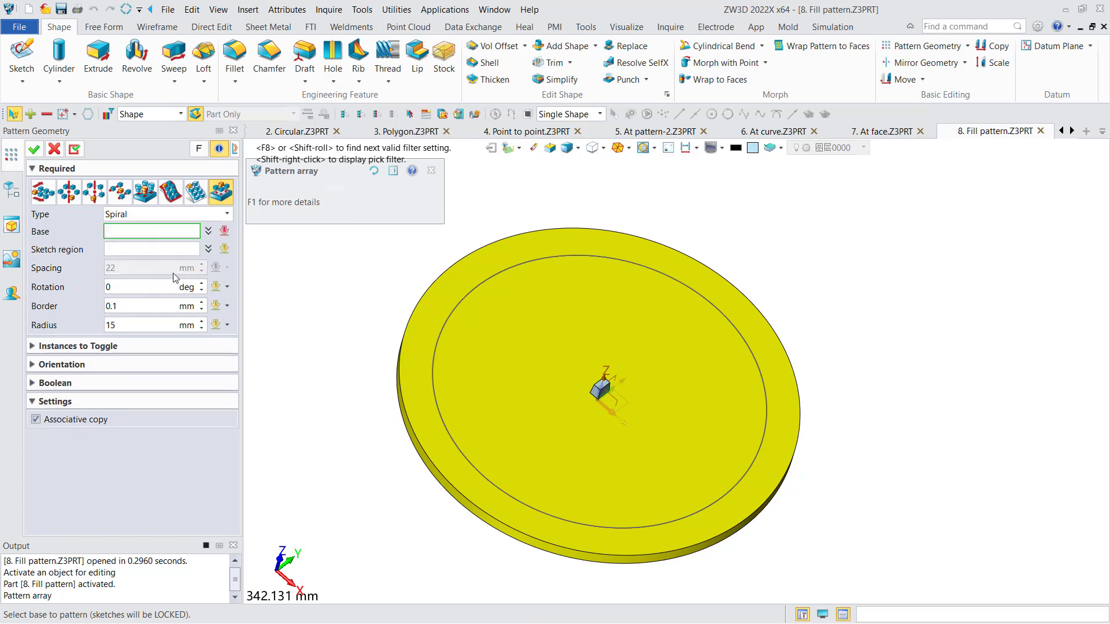
Use the small central block as the fill pattern's base and the circular Sketch6 as its sketch region.
click(601, 388)
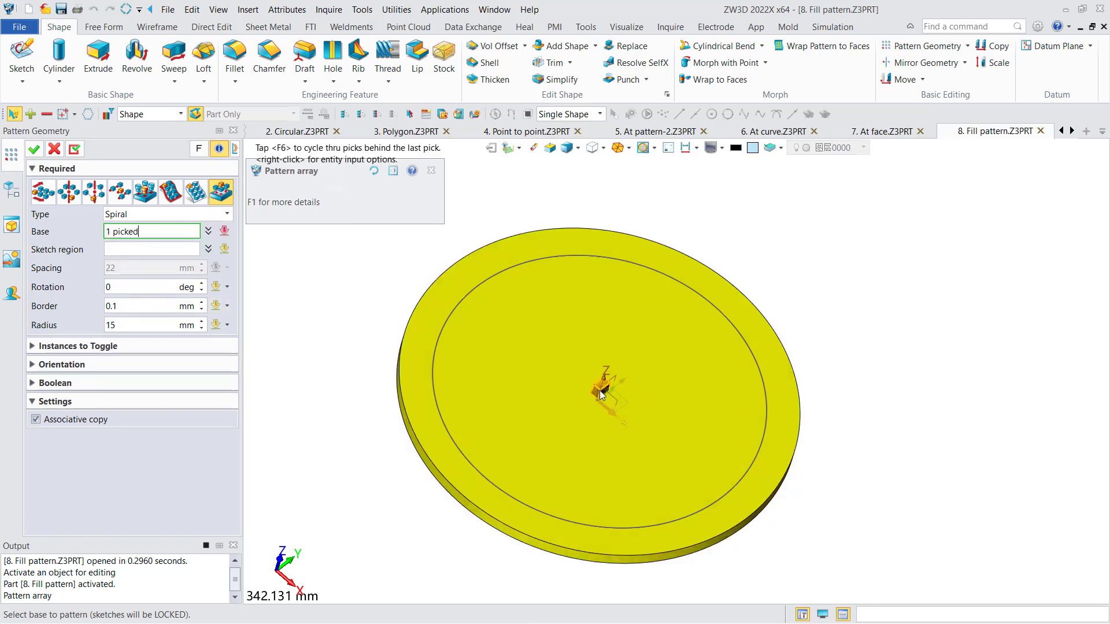
click(161, 250)
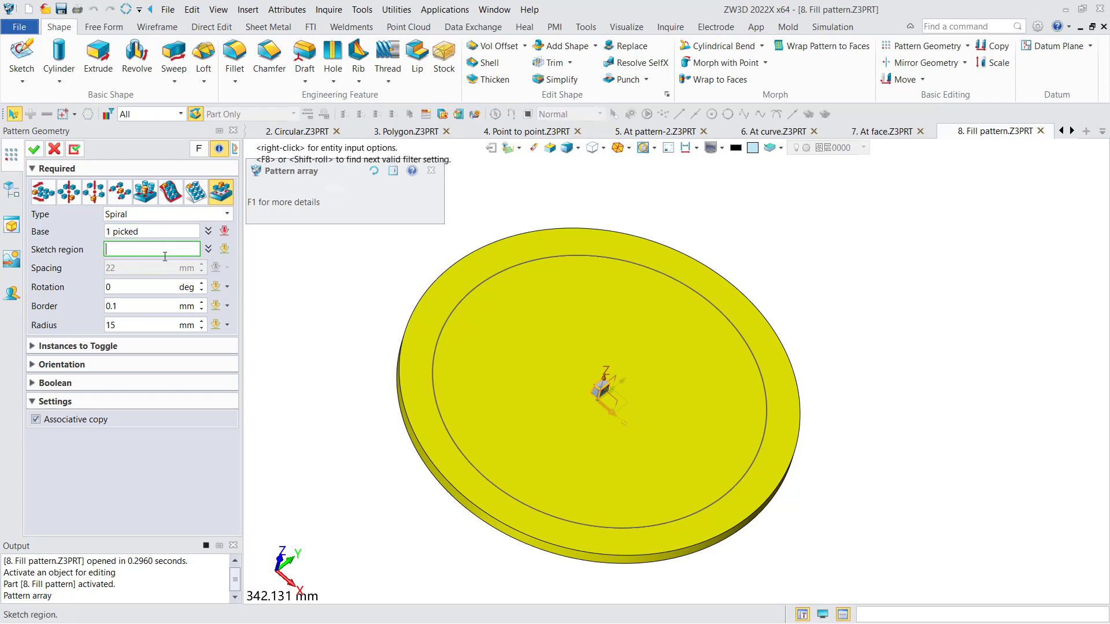
click(450, 305)
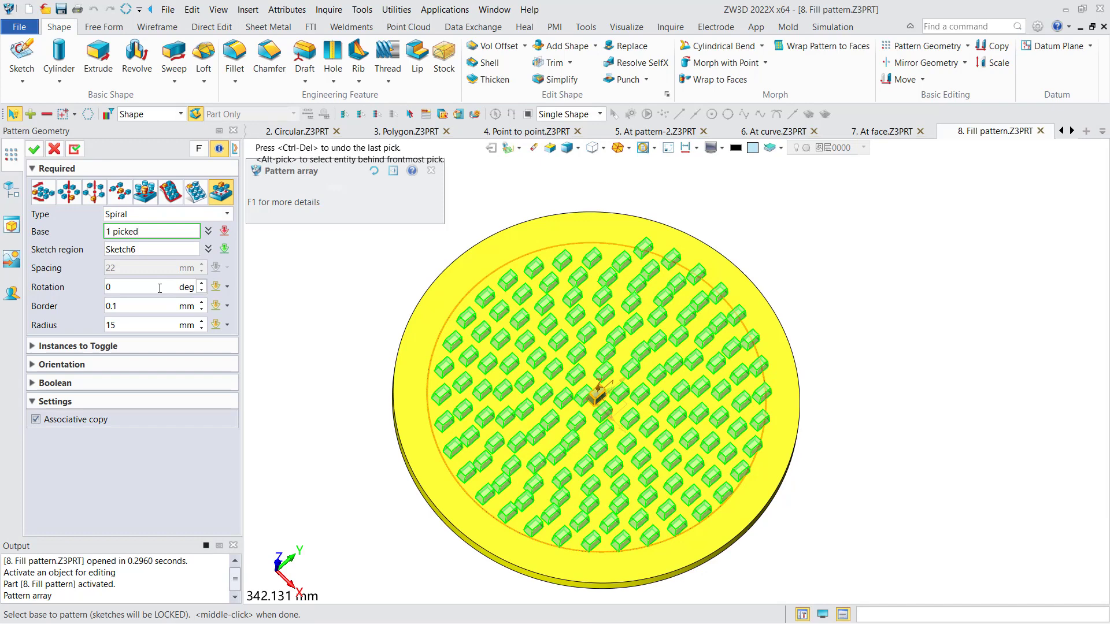
Set the spiral fill radius to 30 mm and apply the pattern.
click(149, 326)
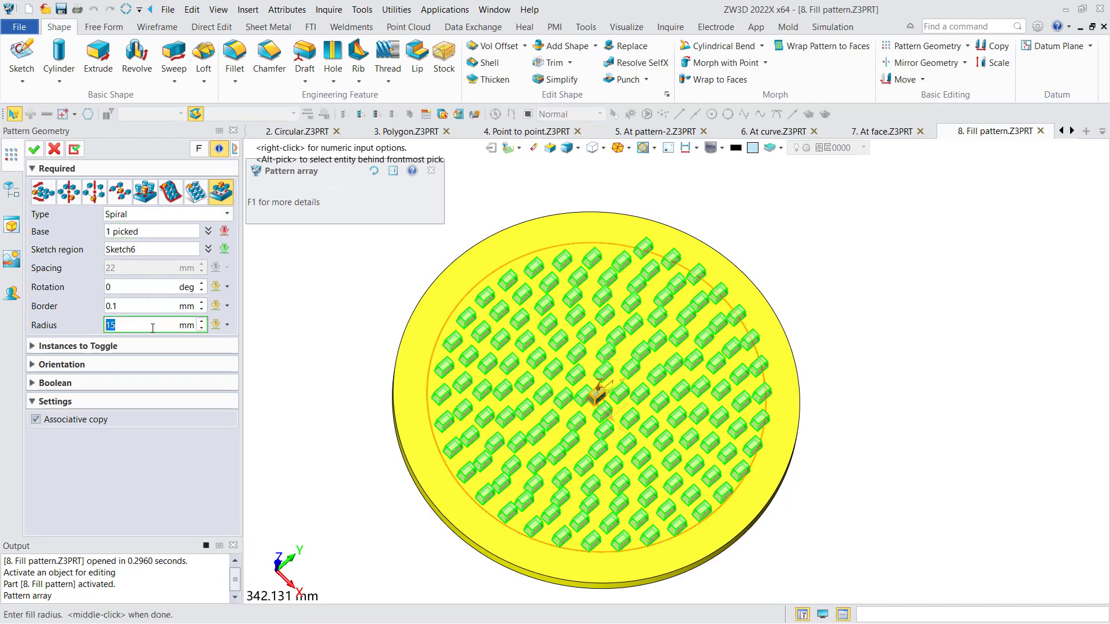
text(30)
key(Return)
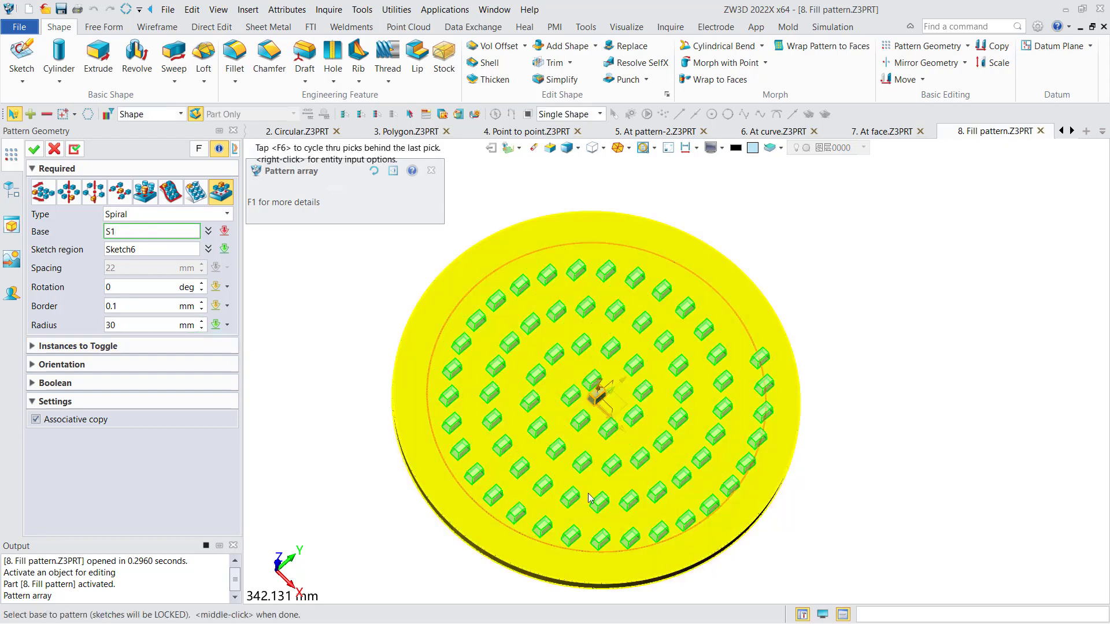
click(783, 353)
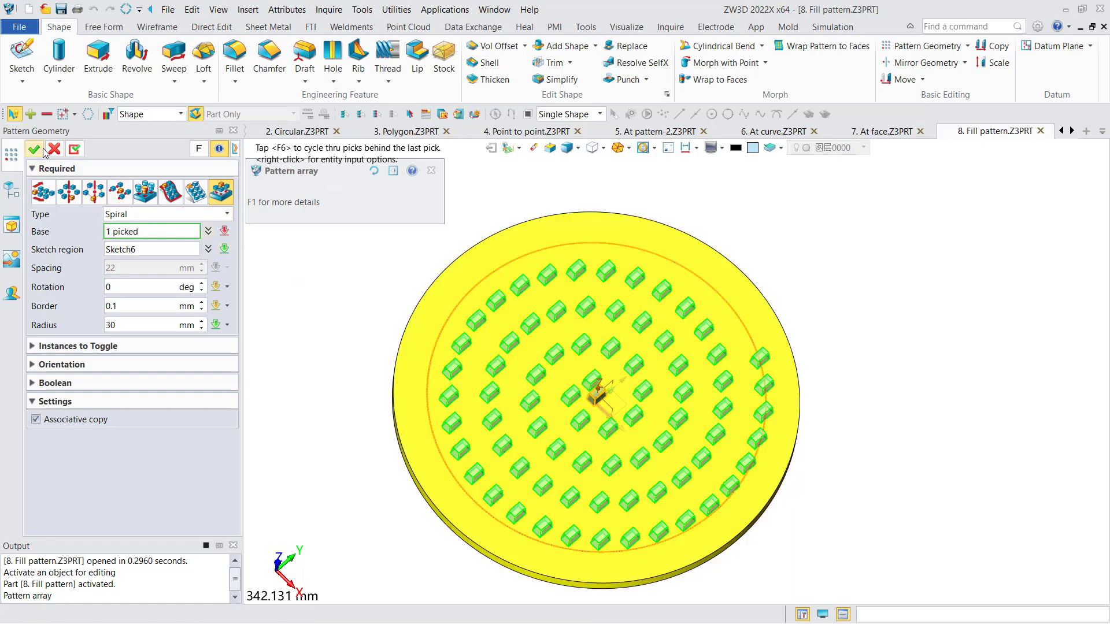
click(34, 150)
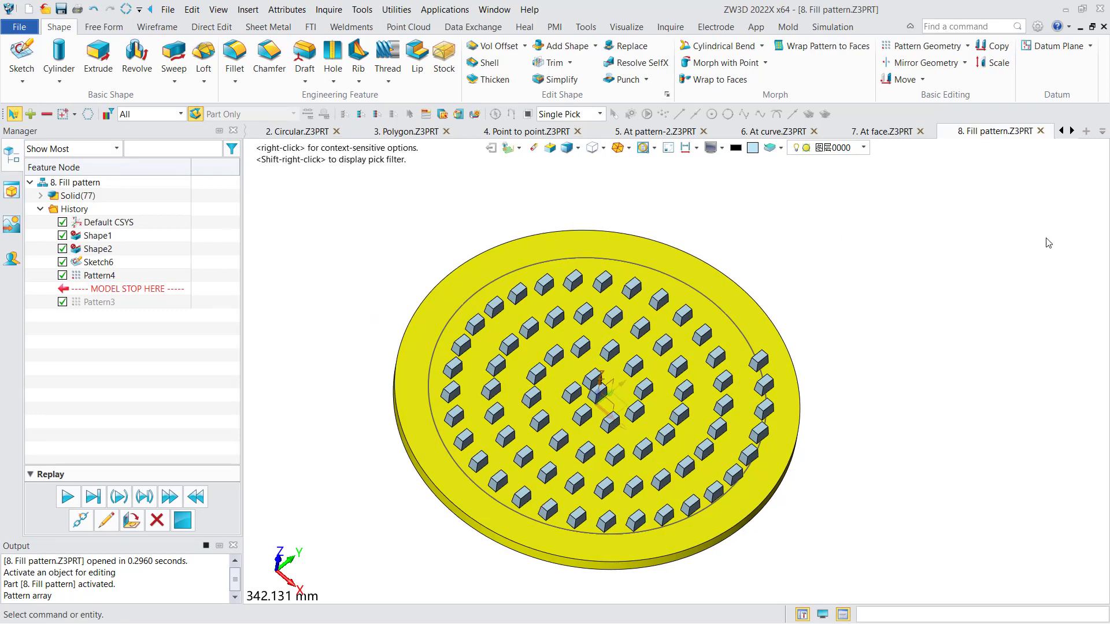
Open the Pattern Features part and start a feature pattern of the Circular type.
click(1072, 131)
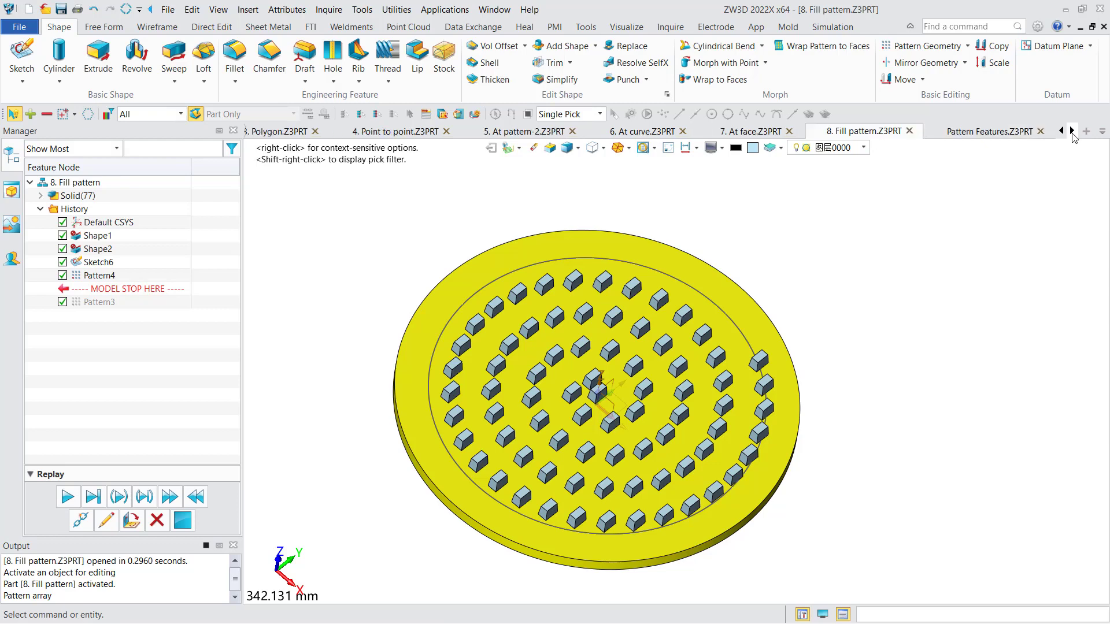
click(997, 132)
middle_drag(524, 371, 360, 328)
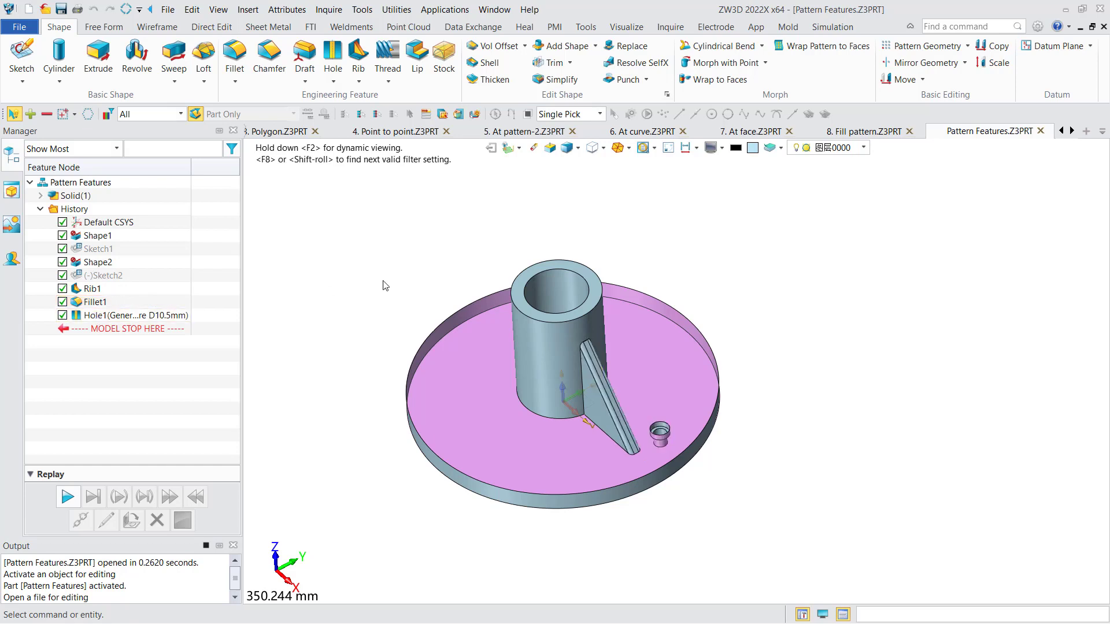
click(967, 48)
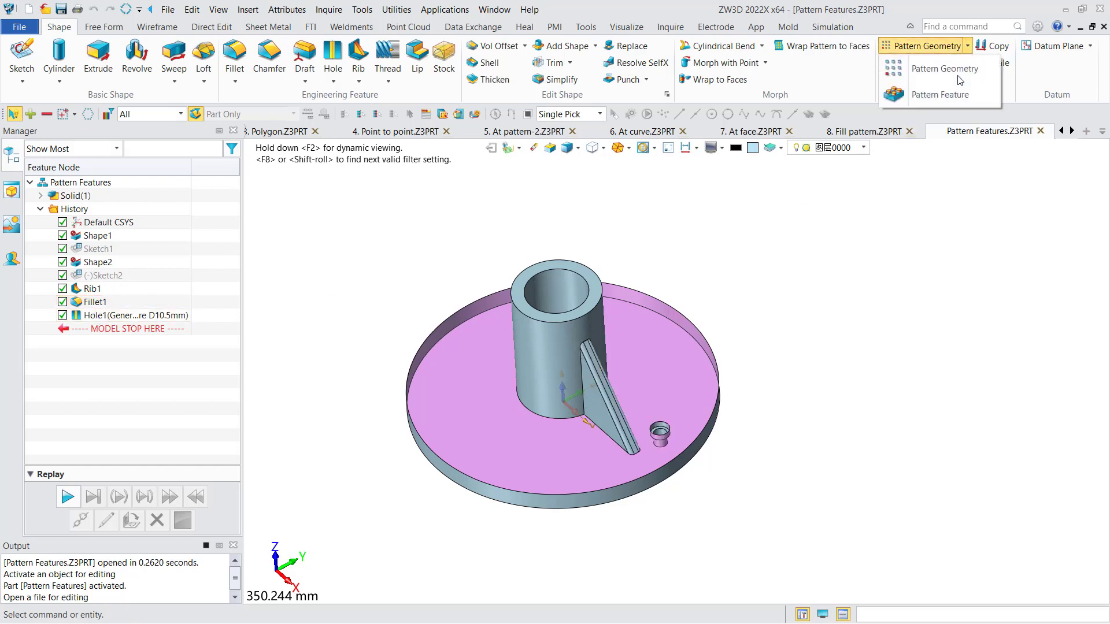
click(946, 96)
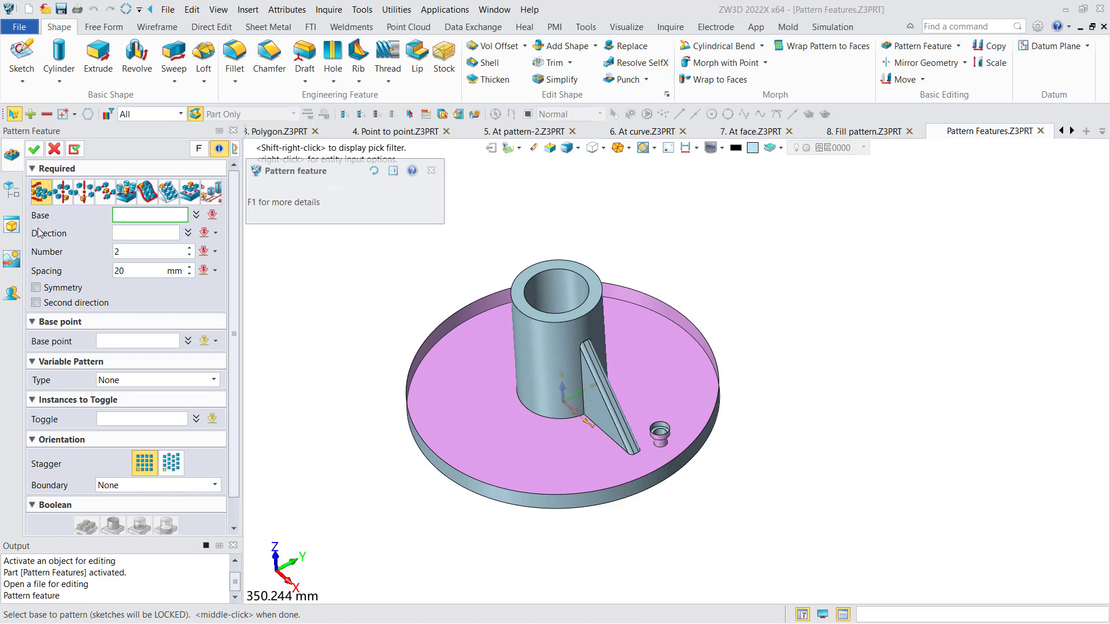
click(66, 197)
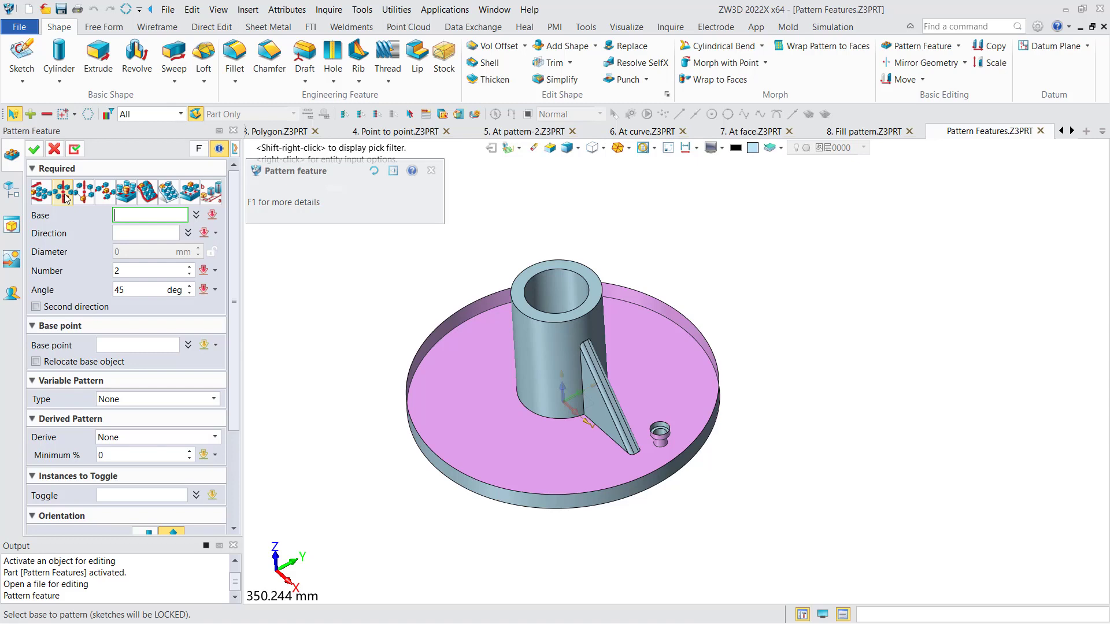
Pick the rib, its fillet and the counterbored hole as the circular pattern's base features.
click(596, 408)
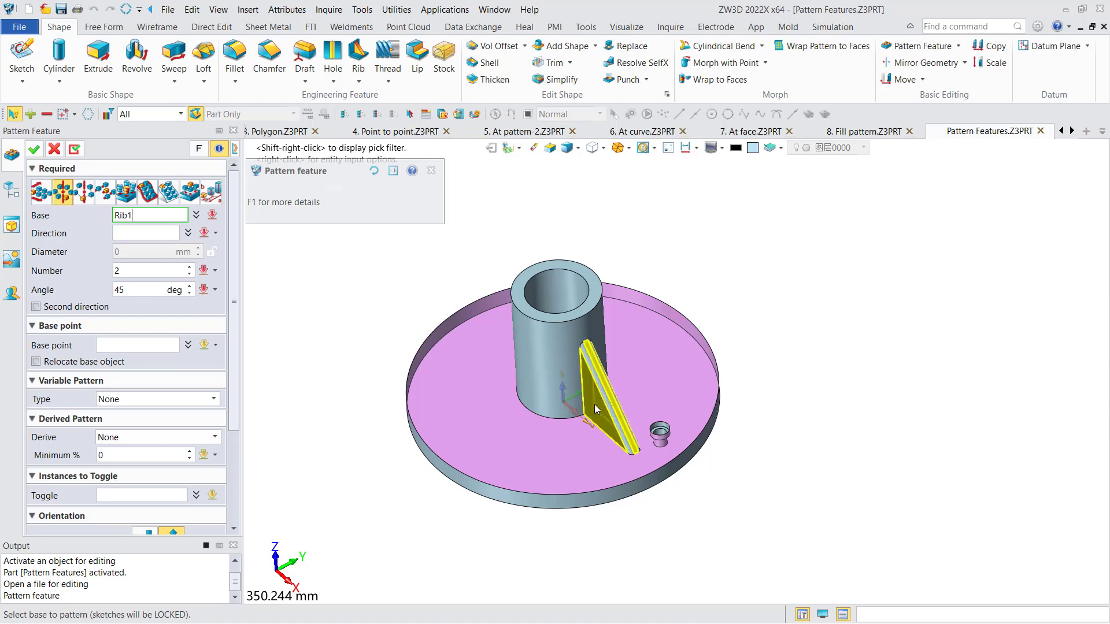
click(598, 407)
click(602, 399)
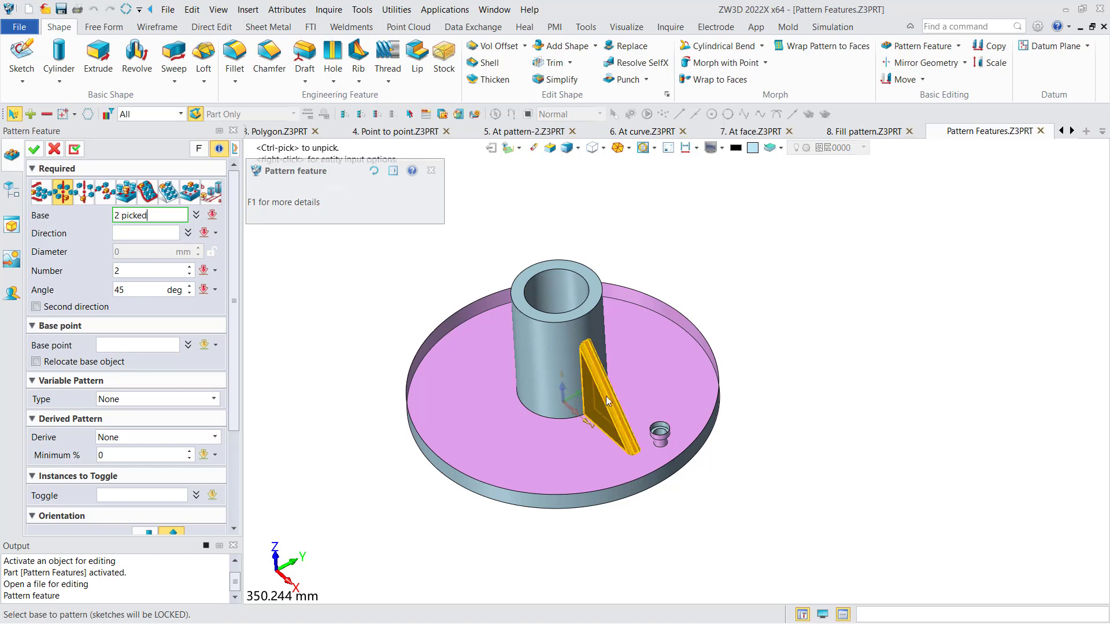
click(658, 433)
middle_click(341, 309)
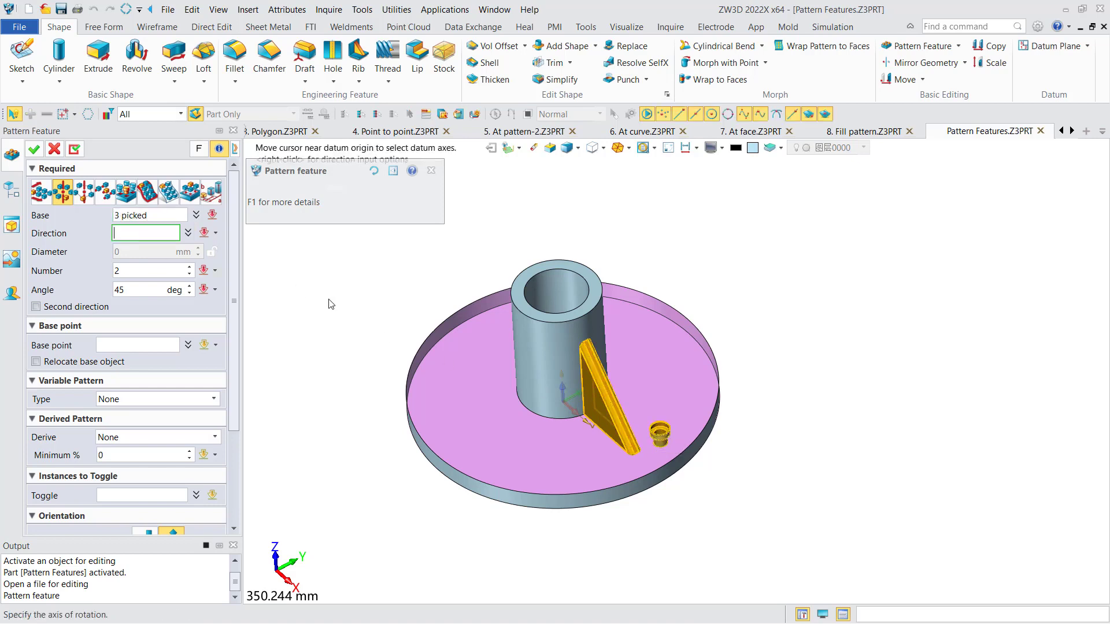
Pattern the features around the hollow cylinder's axis with 3 instances, deriving the spacing, and apply the pattern.
click(558, 298)
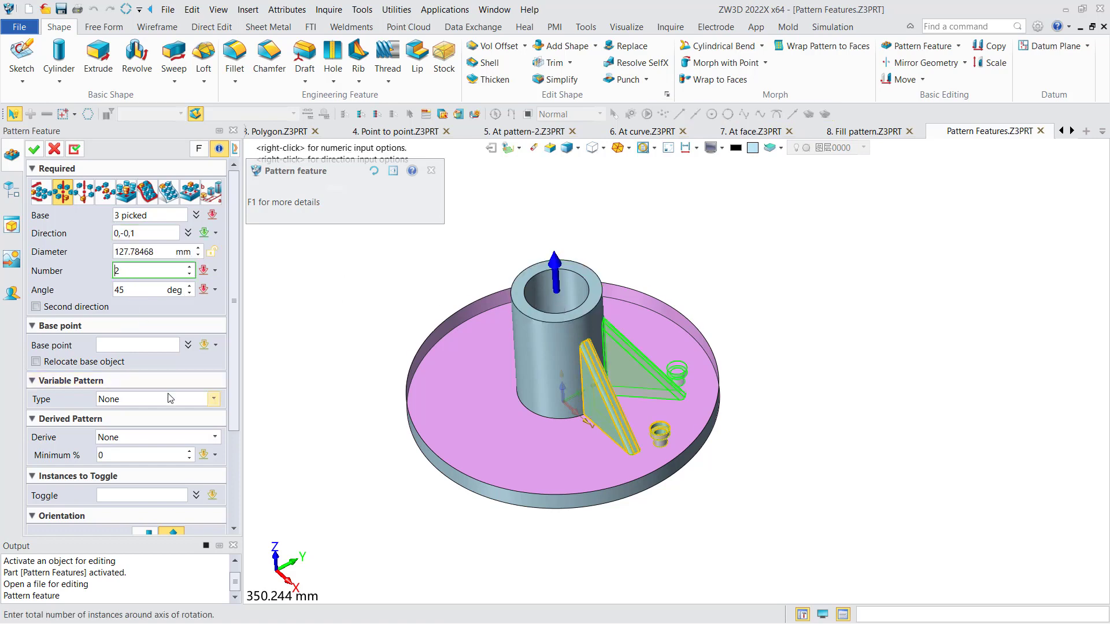
click(164, 437)
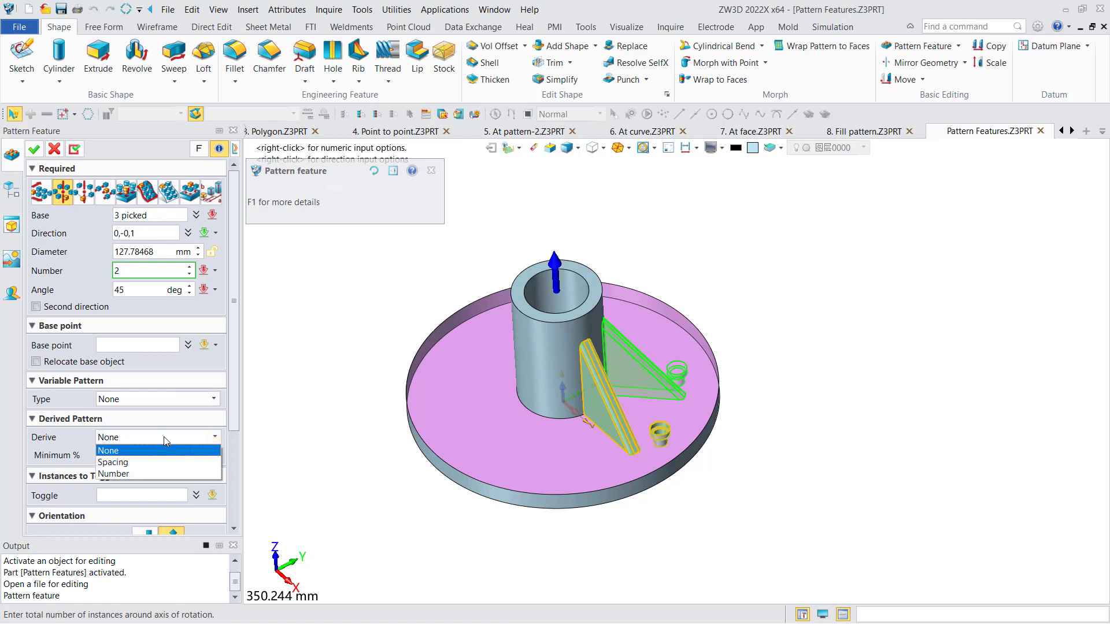
click(144, 462)
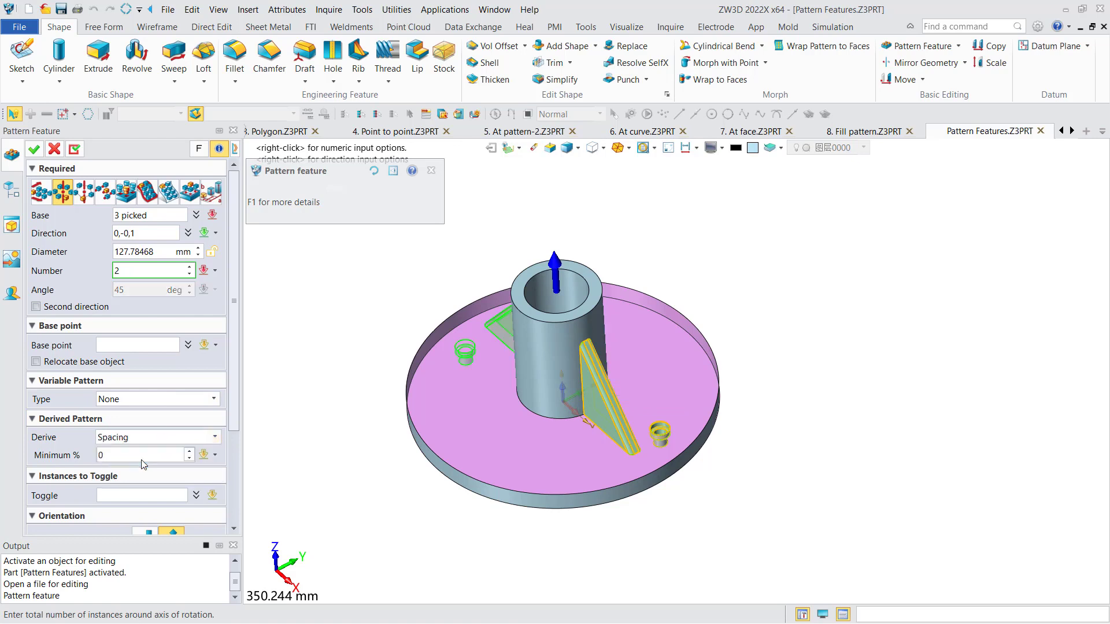
double_click(146, 271)
text(3)
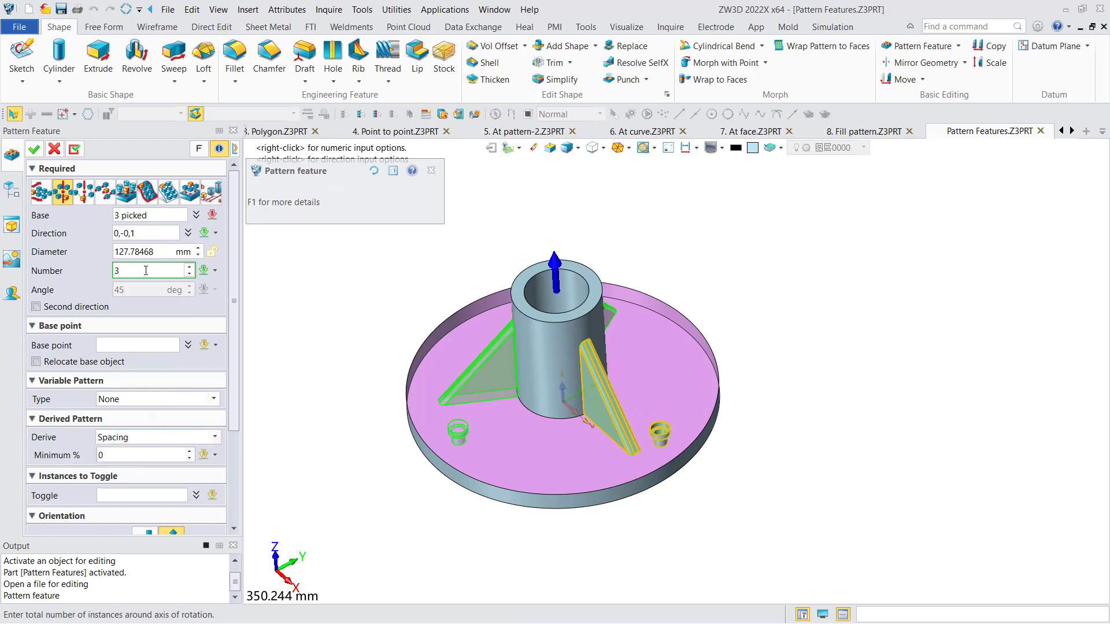
click(33, 149)
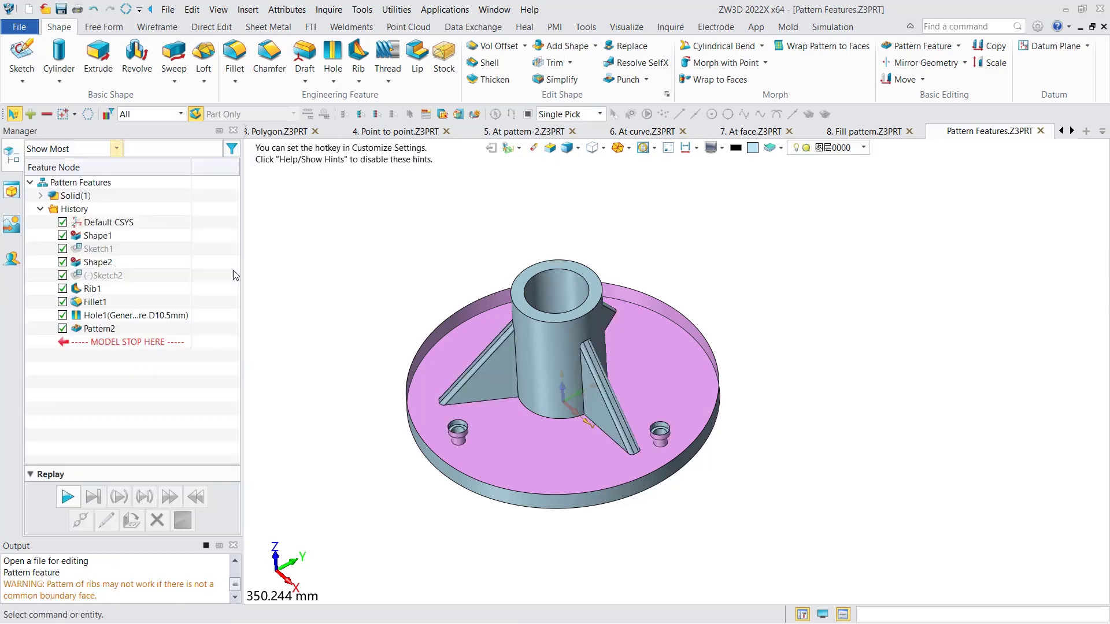
middle_drag(386, 329, 402, 347)
right_drag(388, 360, 391, 317)
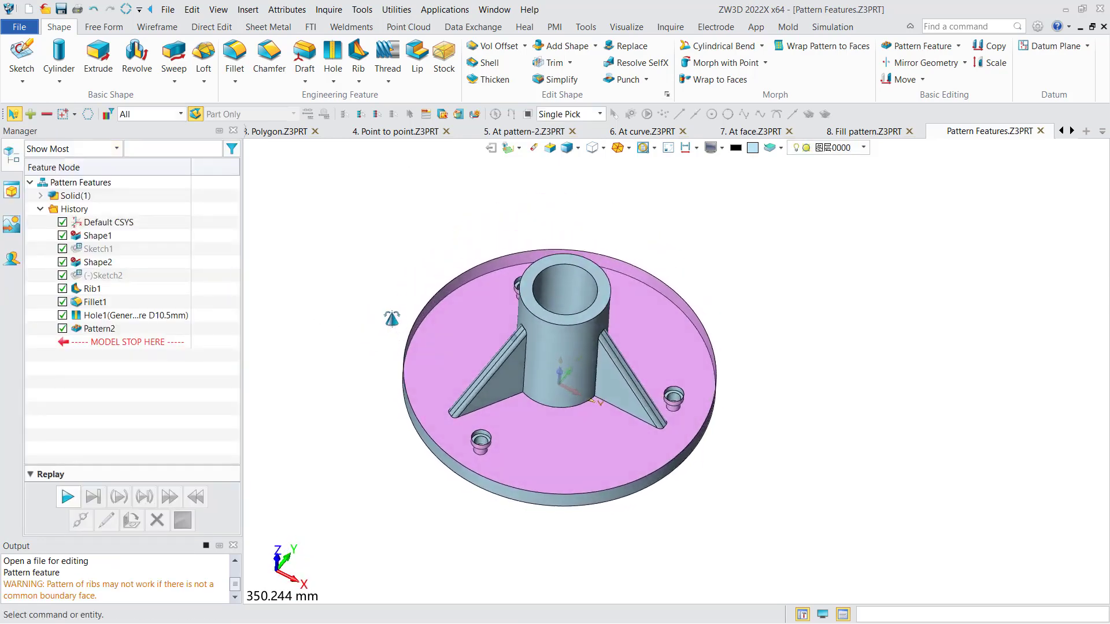
right_drag(903, 207, 858, 241)
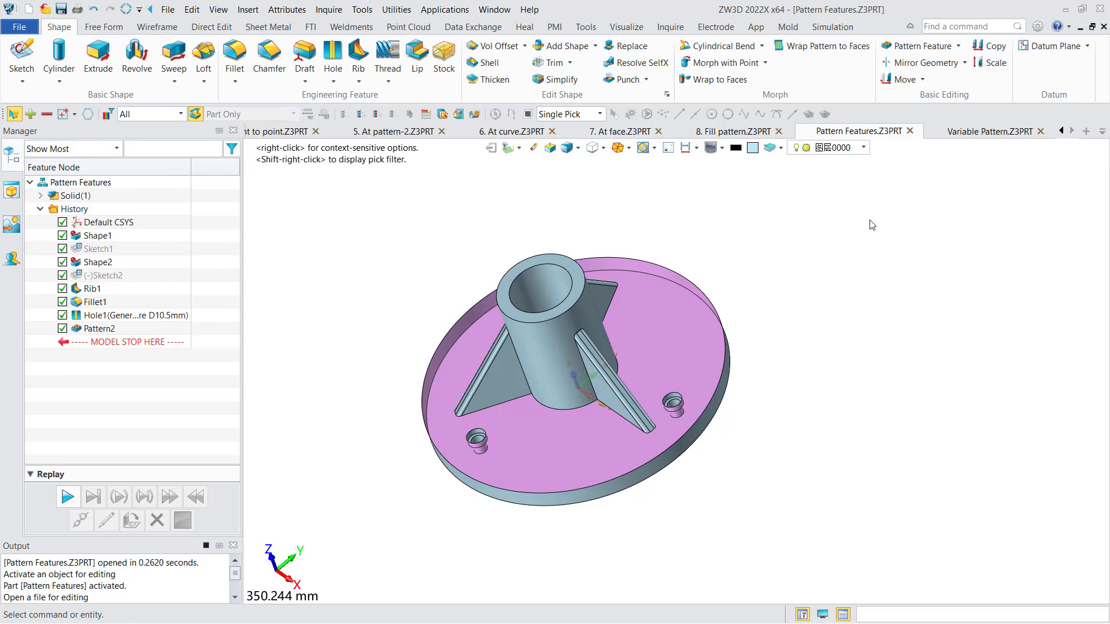
Switch to the Variable Pattern part and start a feature pattern of the At curve type.
click(981, 133)
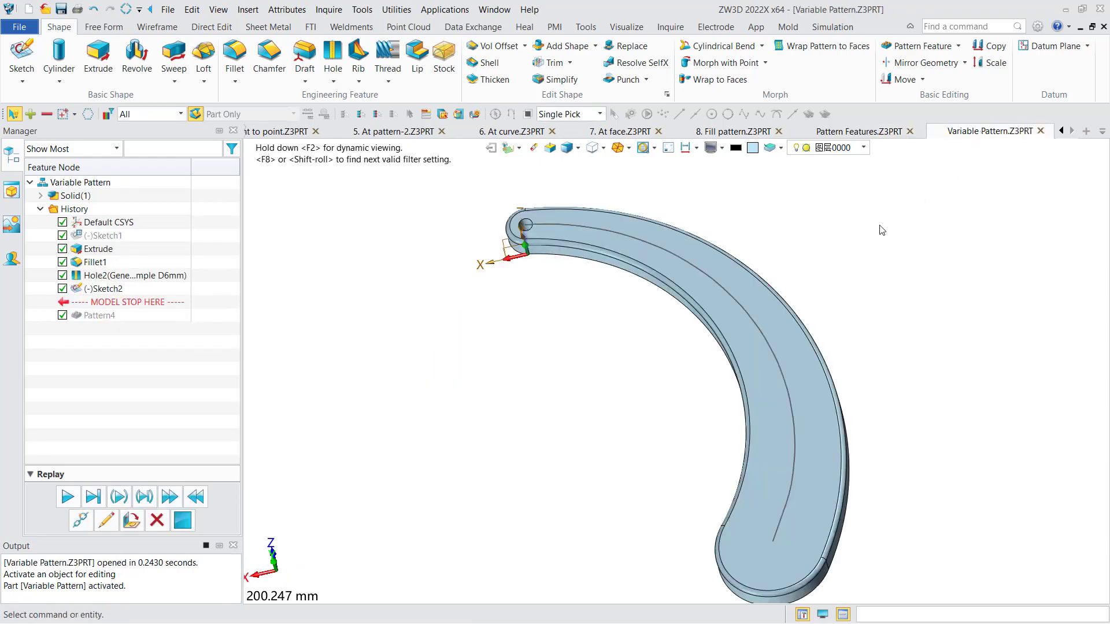
middle_drag(886, 234, 841, 229)
scroll(864, 231, down, 1)
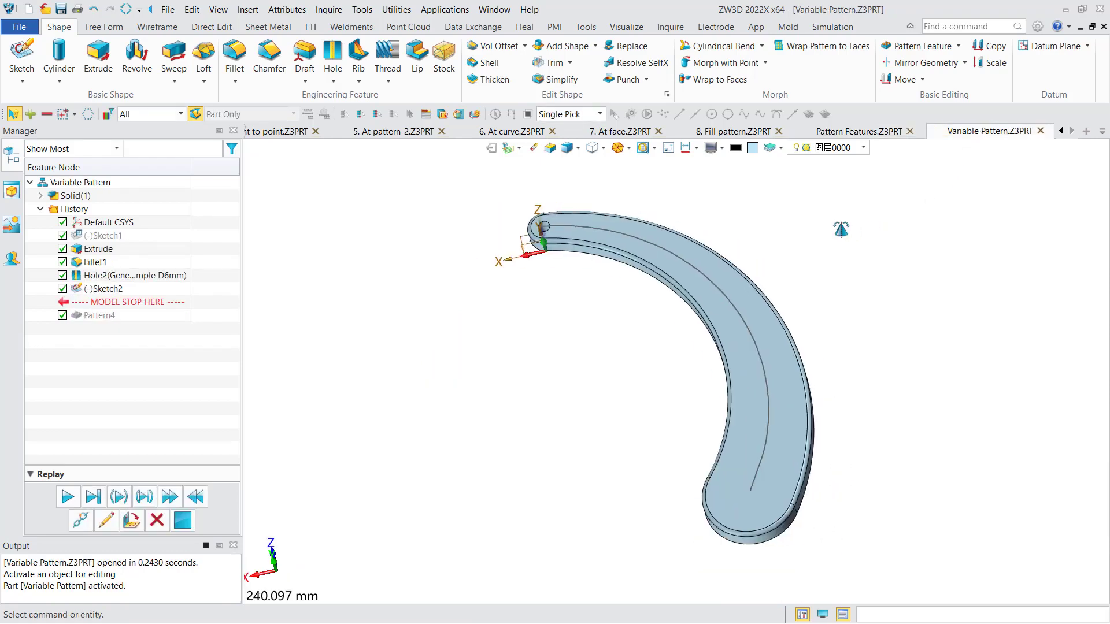
click(909, 48)
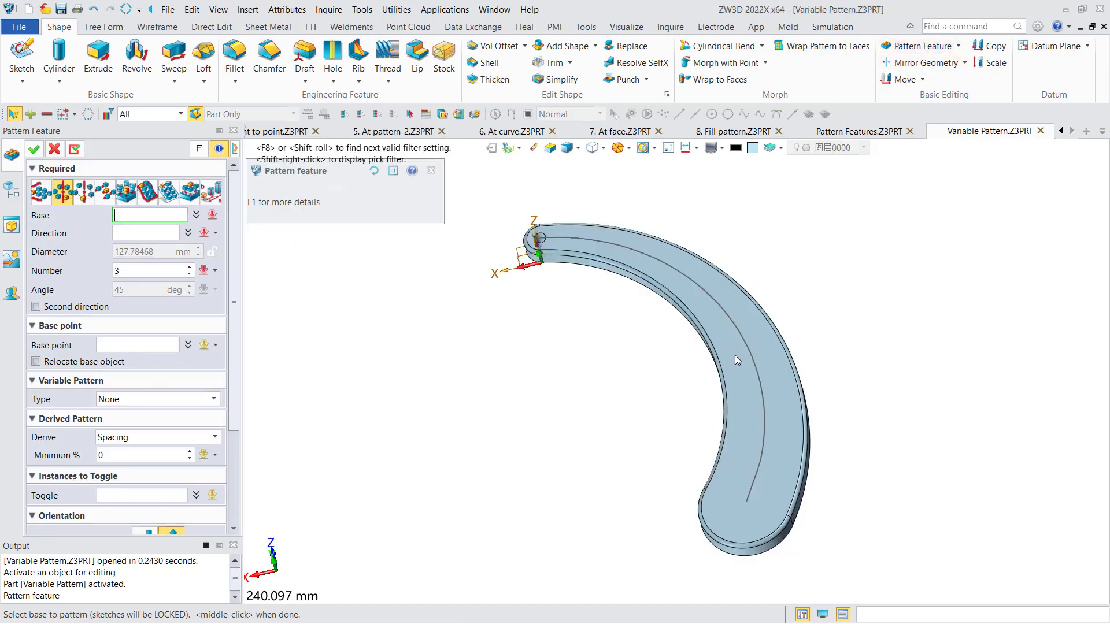
click(152, 193)
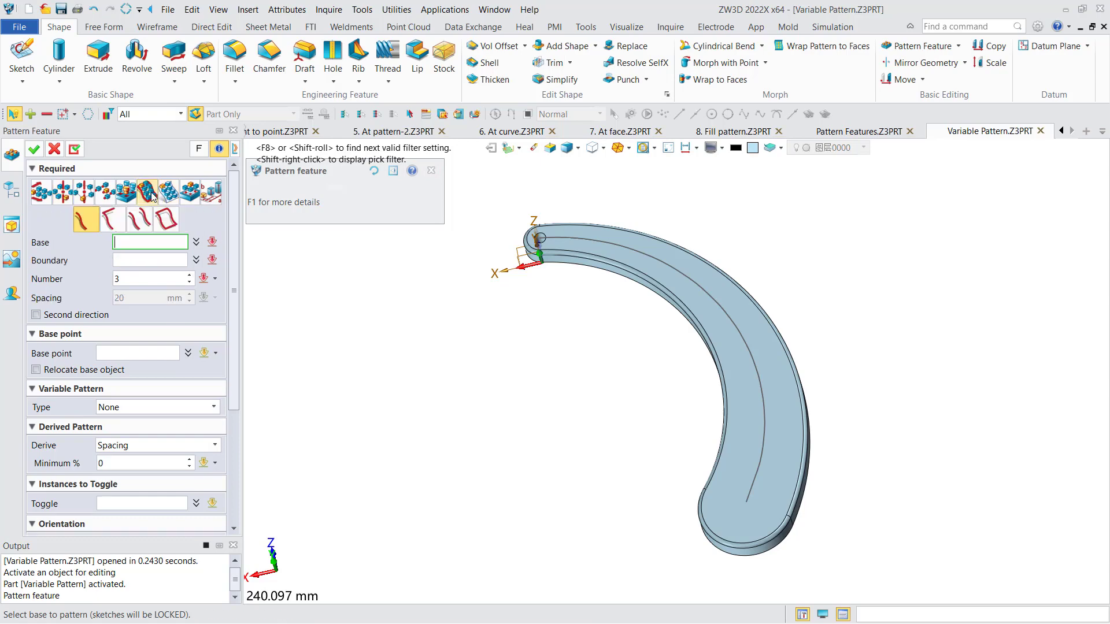
Use the 6 mm hole as base and the curved sketch line as boundary, and set the number of instances to 8.
scroll(542, 241, up, 3)
click(542, 241)
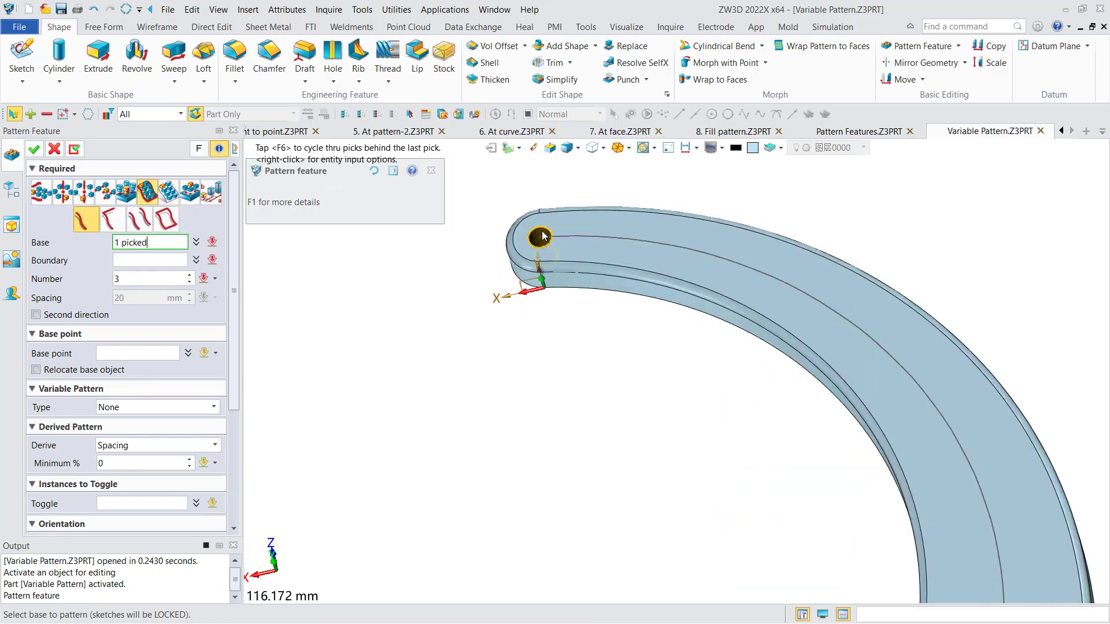
click(159, 261)
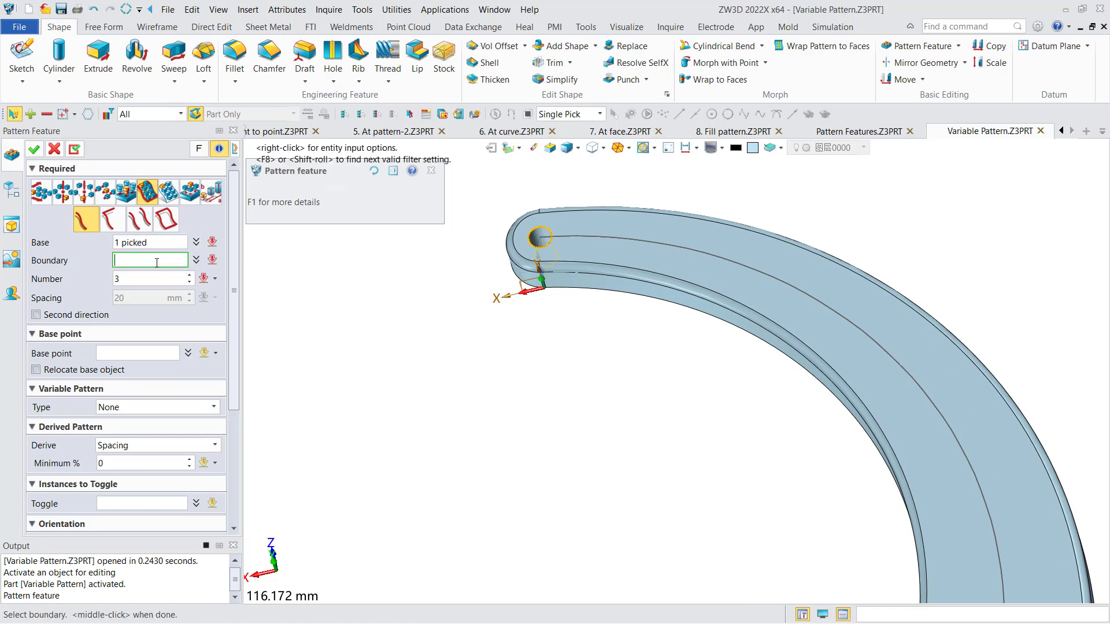
click(577, 236)
scroll(574, 240, down, 2)
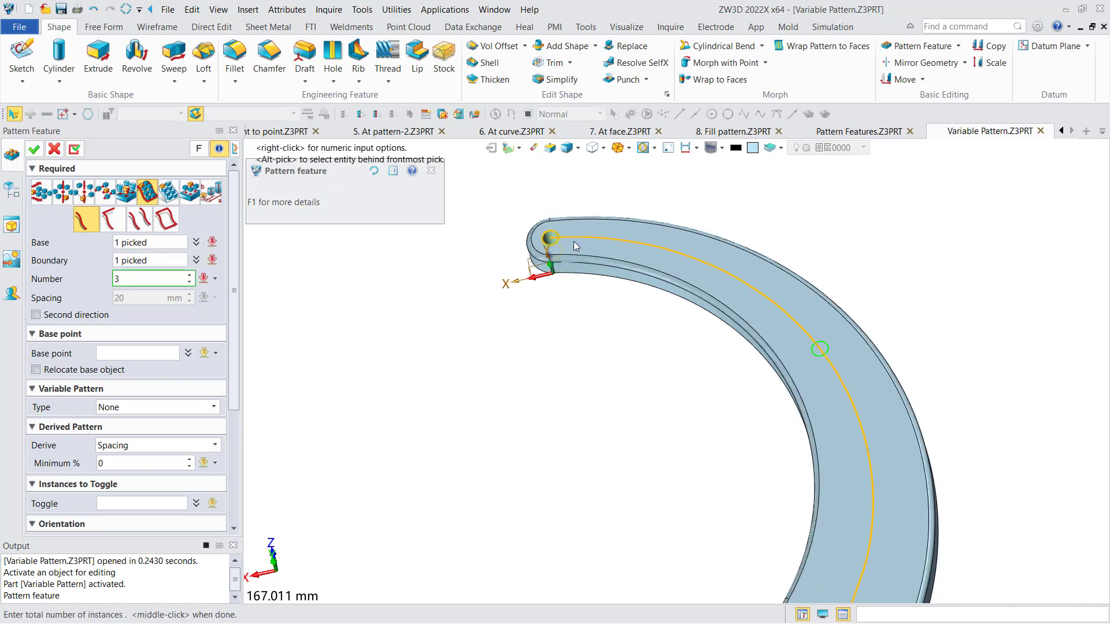
middle_drag(634, 296, 613, 250)
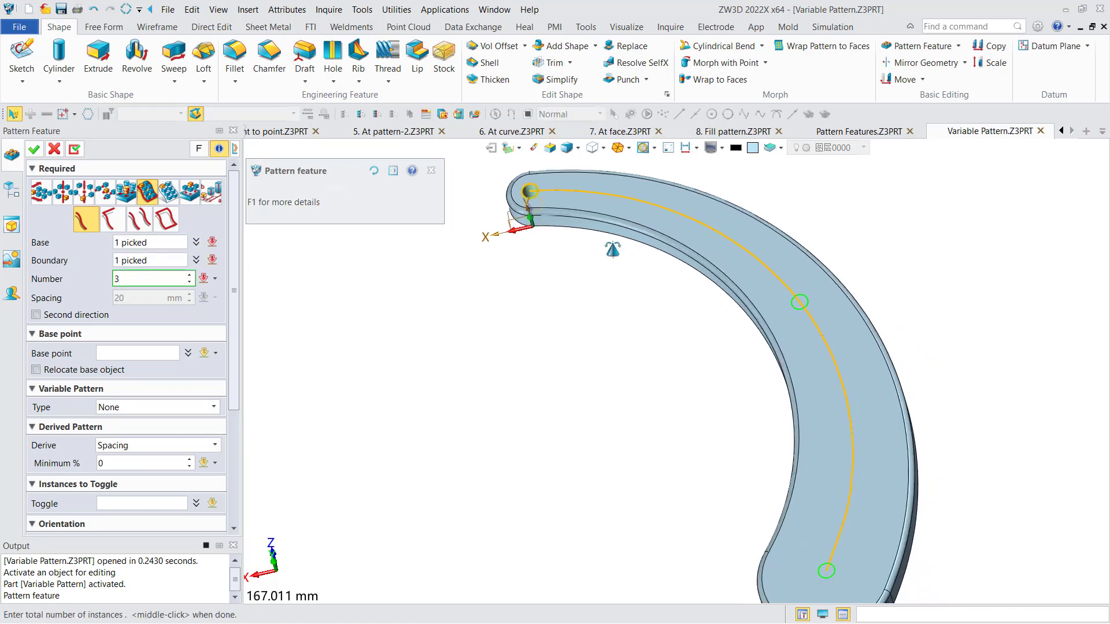
double_click(155, 278)
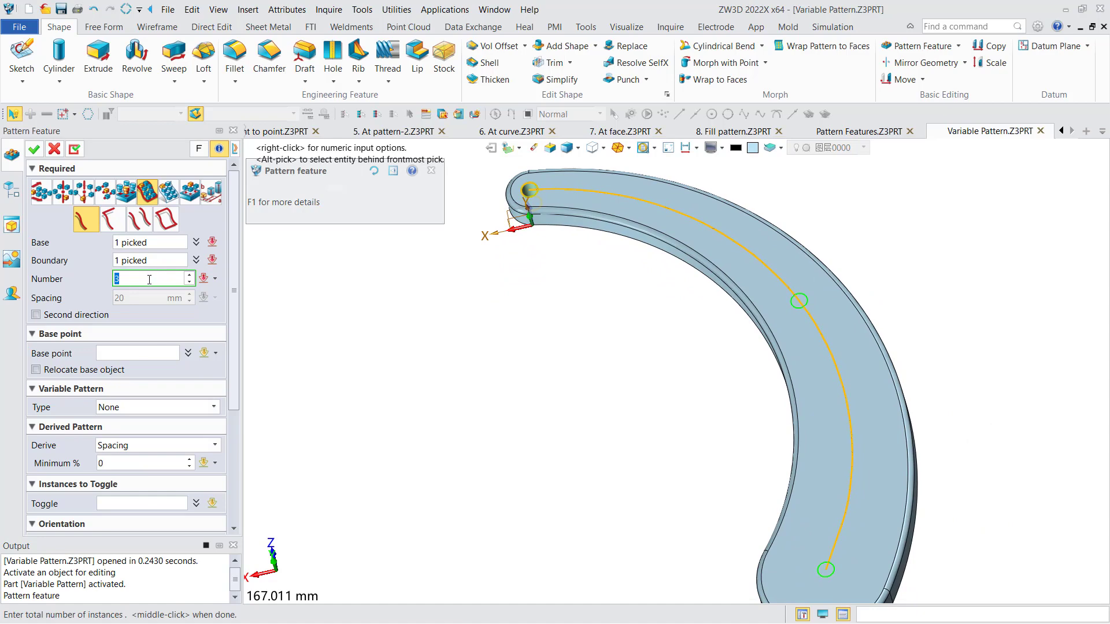
text(8)
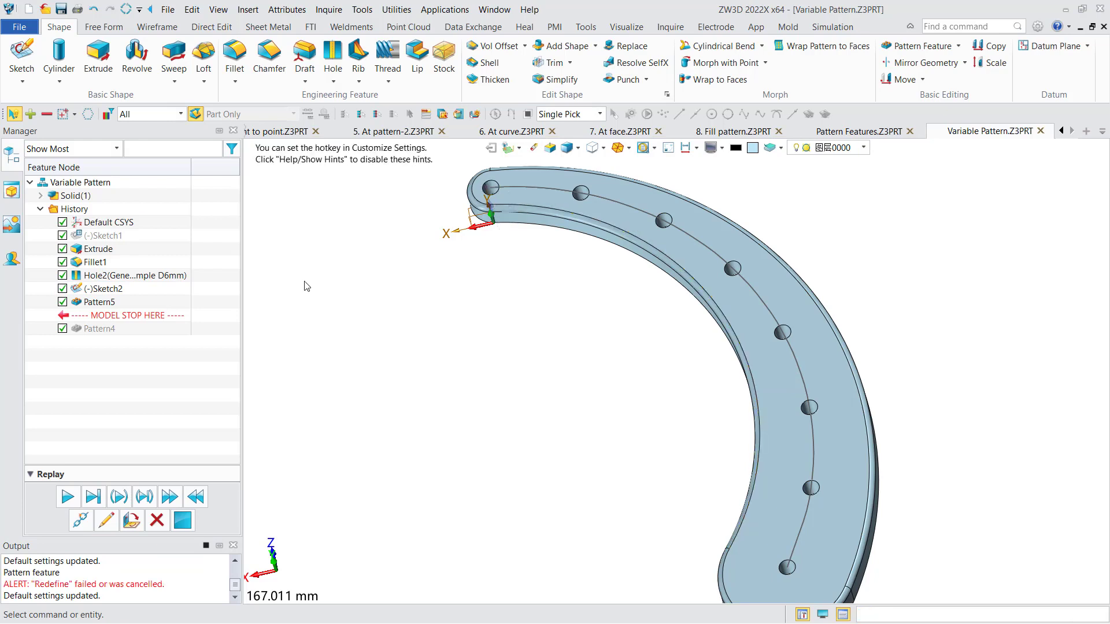
Reopen the hole pattern for editing and set its variable pattern type to Parameter increment list.
double_click(87, 302)
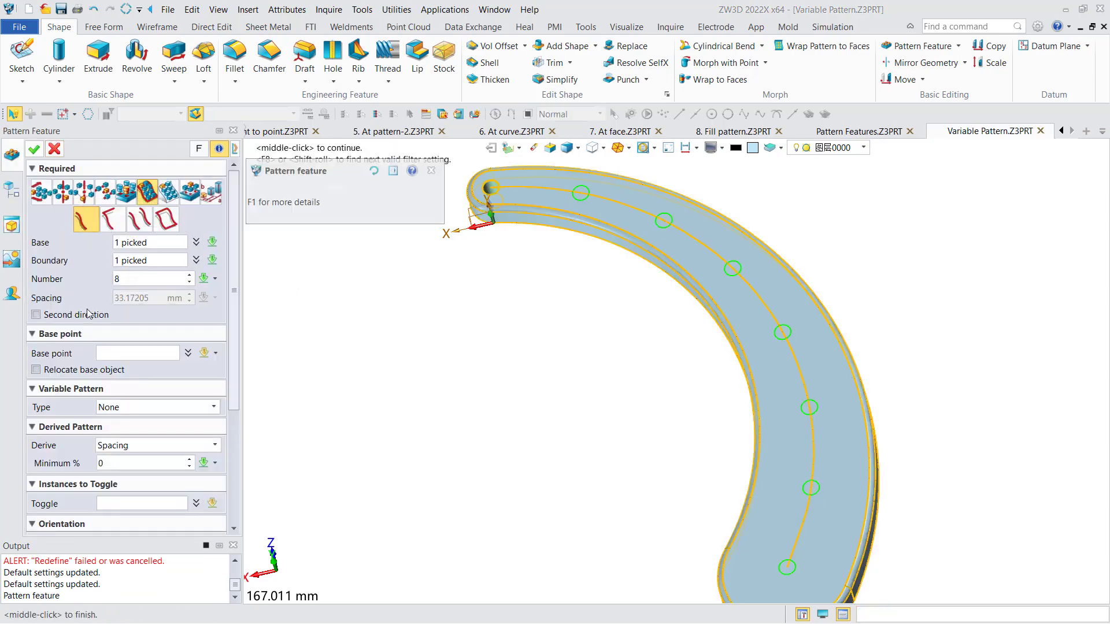
click(168, 414)
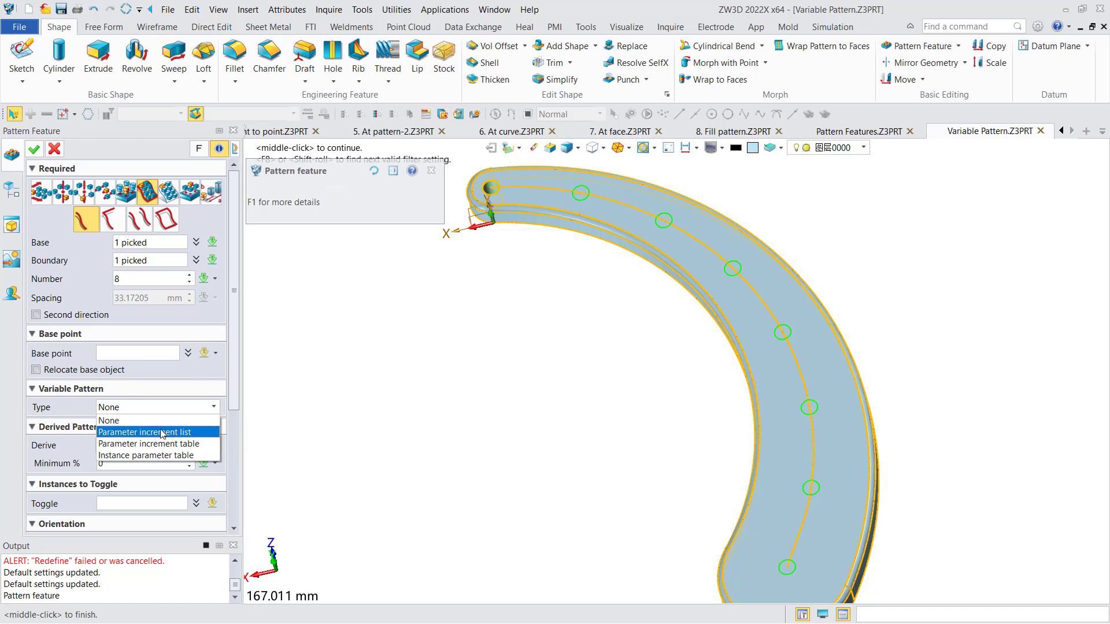
click(163, 433)
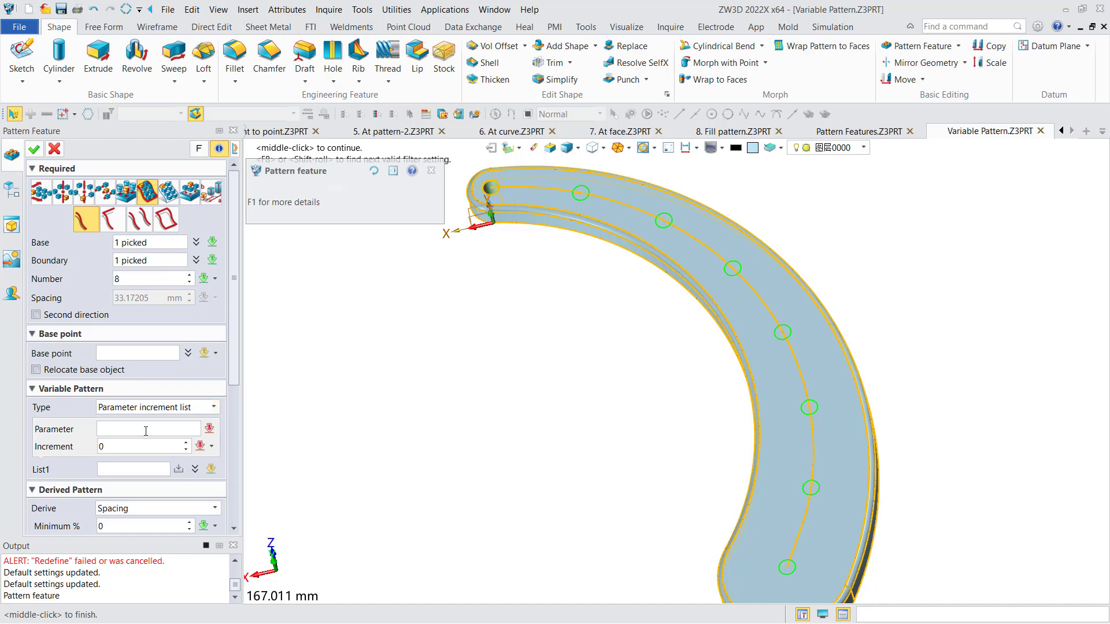
Choose the base hole's diameter dimension as the parameter that varies along the pattern.
click(145, 431)
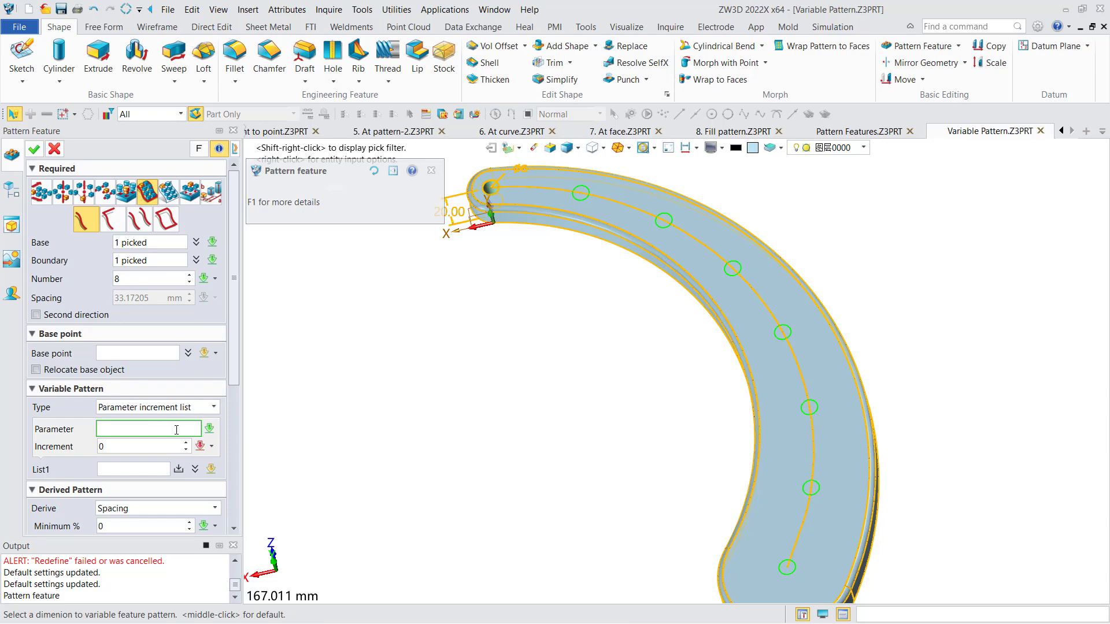
middle_drag(433, 334, 463, 398)
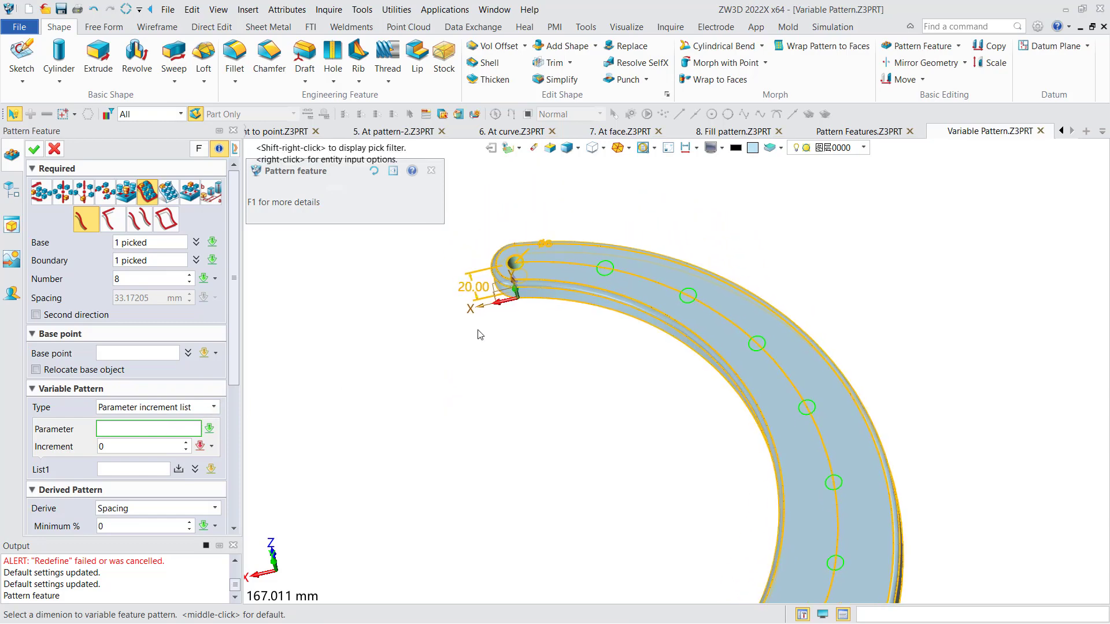
right_drag(478, 332, 483, 320)
scroll(528, 220, up, 3)
click(536, 274)
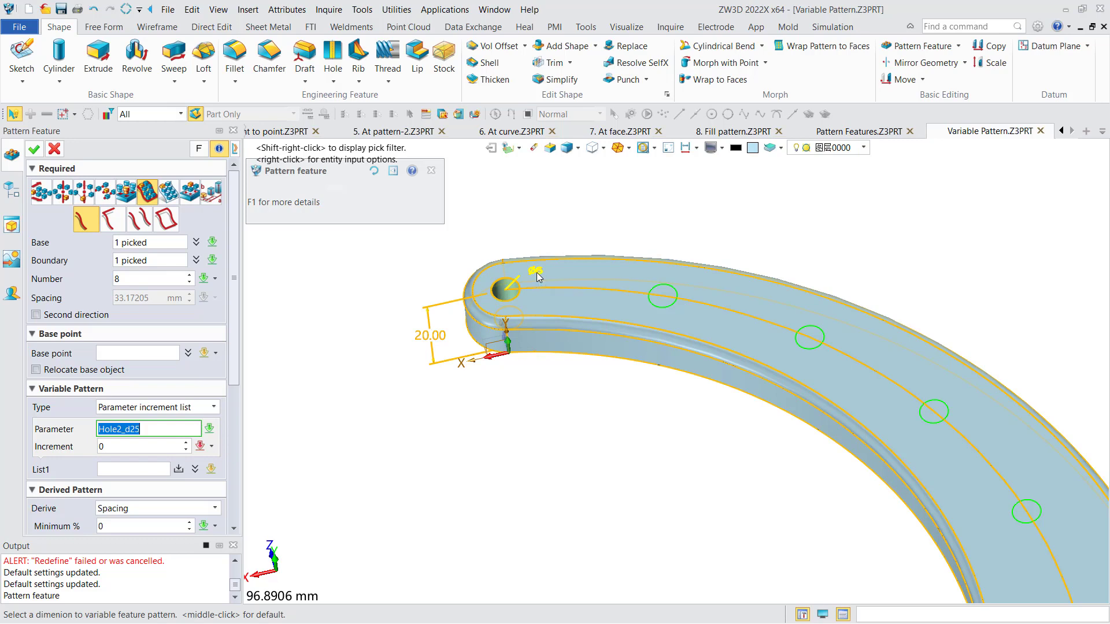
middle_click(536, 274)
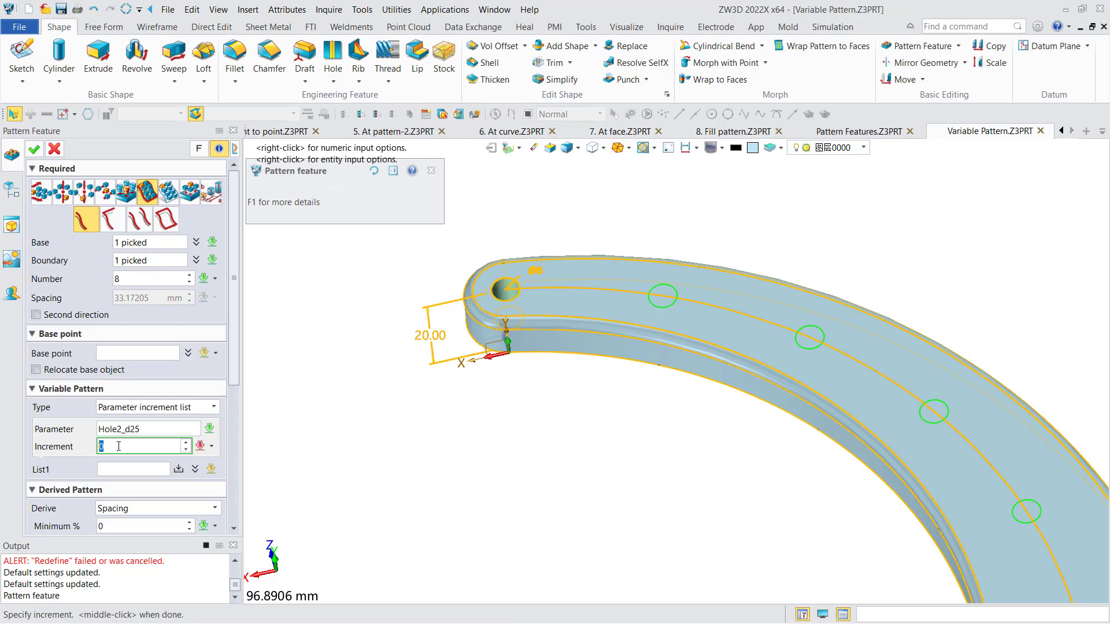
Set the hole diameter increment to 2 and apply the edited pattern.
text(2)
middle_drag(313, 404, 314, 376)
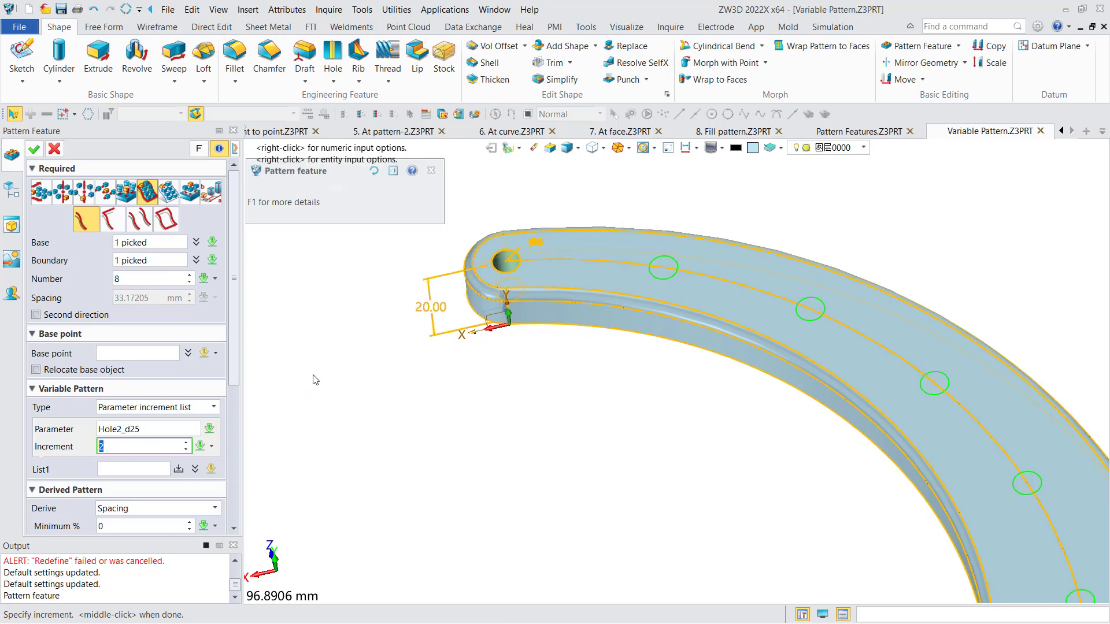
click(35, 149)
scroll(475, 341, down, 3)
middle_drag(533, 375, 530, 268)
scroll(530, 267, down, 3)
right_drag(530, 268, 569, 342)
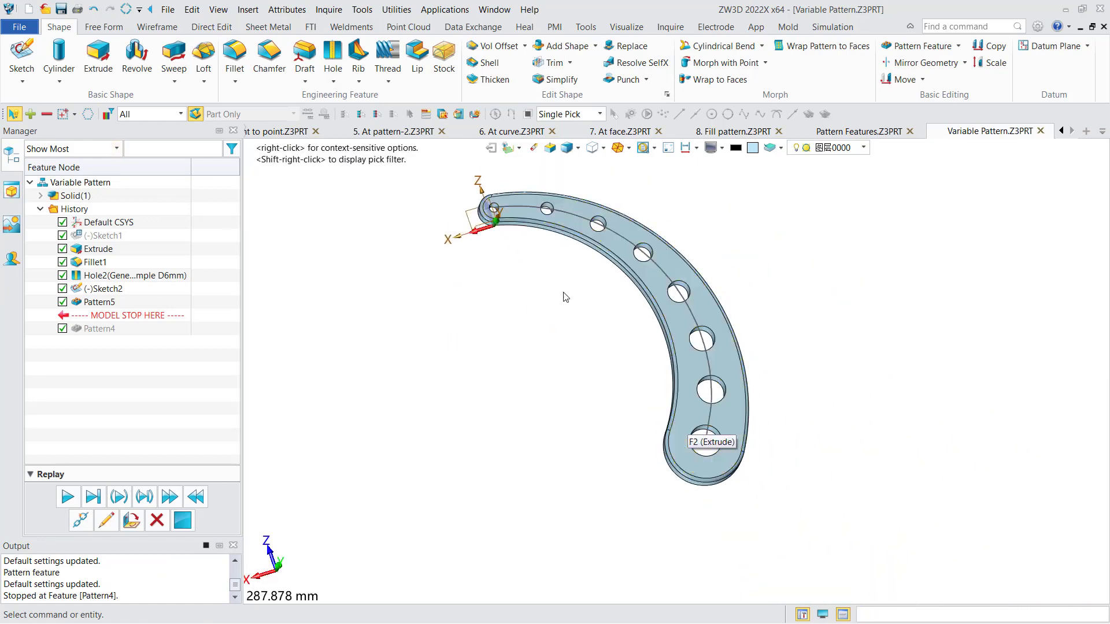
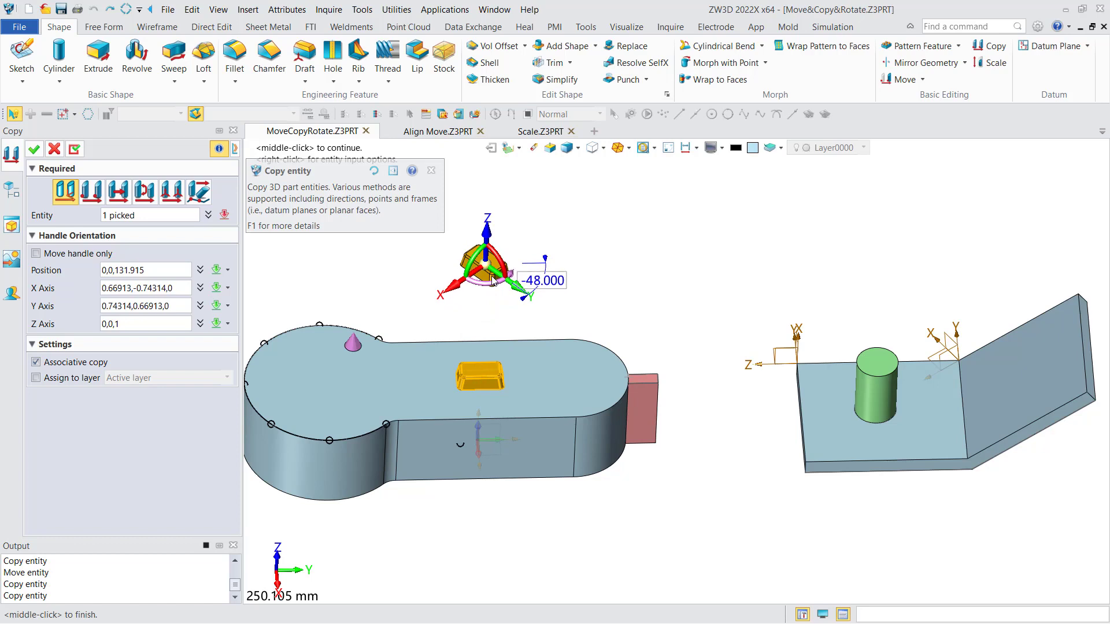
Apply the dynamic copy of the yellow block, and roll the history back to just before that copy.
middle_drag(406, 279, 413, 289)
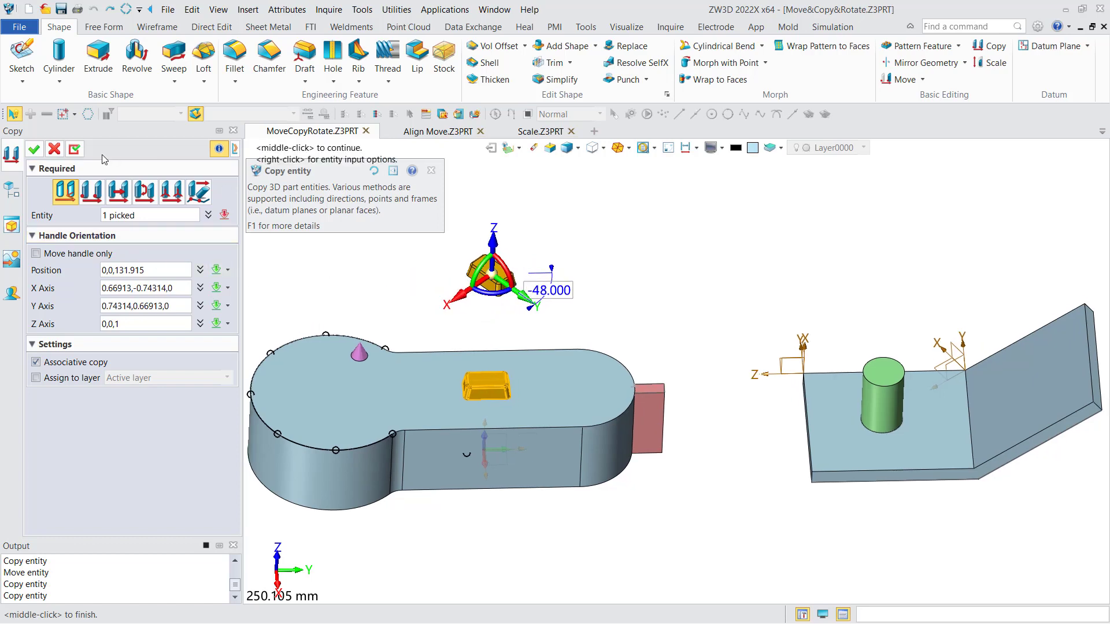
click(34, 149)
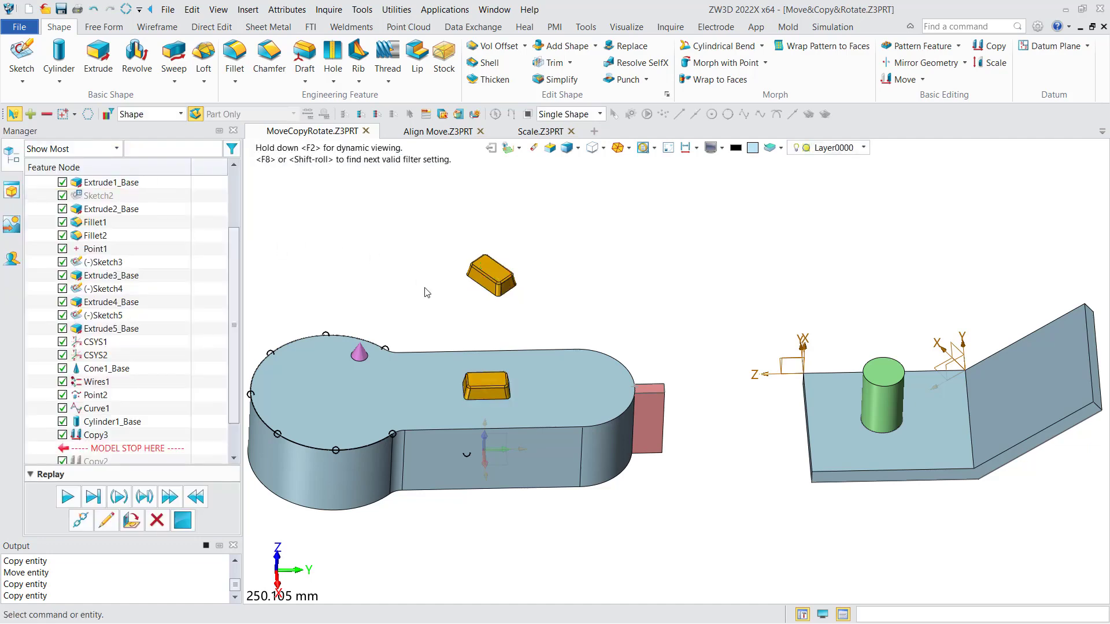
drag(170, 450, 143, 433)
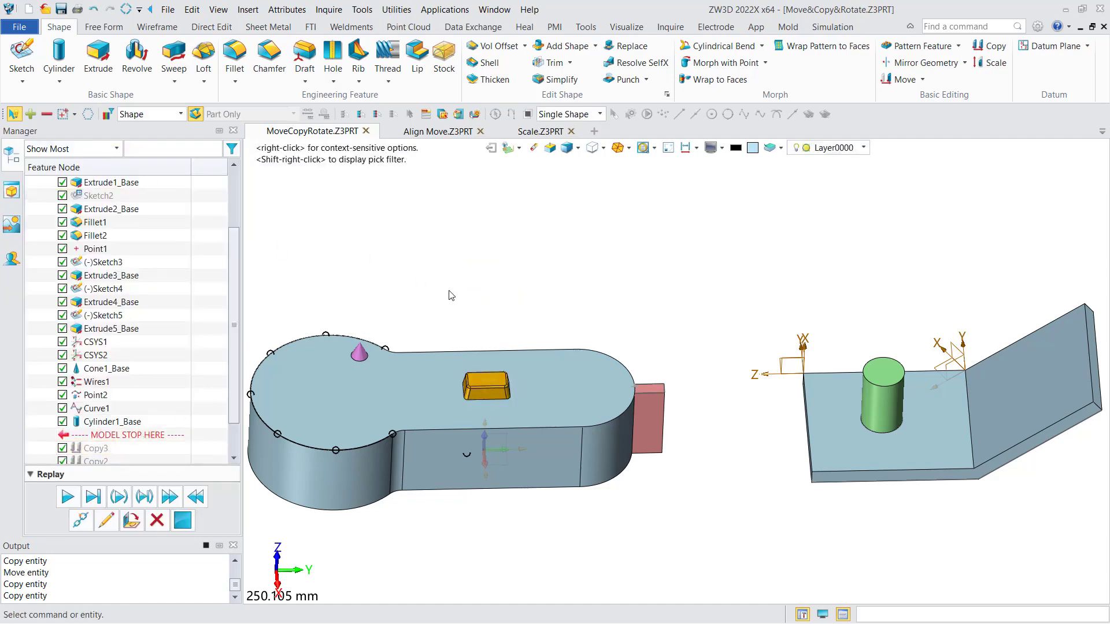
middle_drag(464, 294, 494, 292)
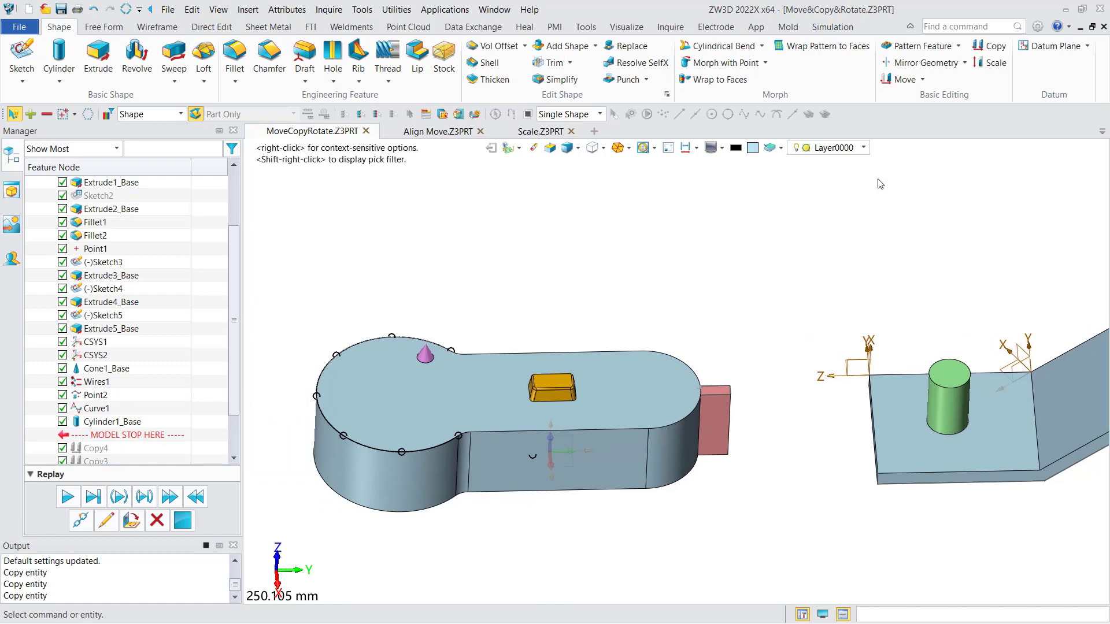
Copy the yellow block point to point, from the midpoint of its lower front edge to the point on the plate's front side face.
click(990, 45)
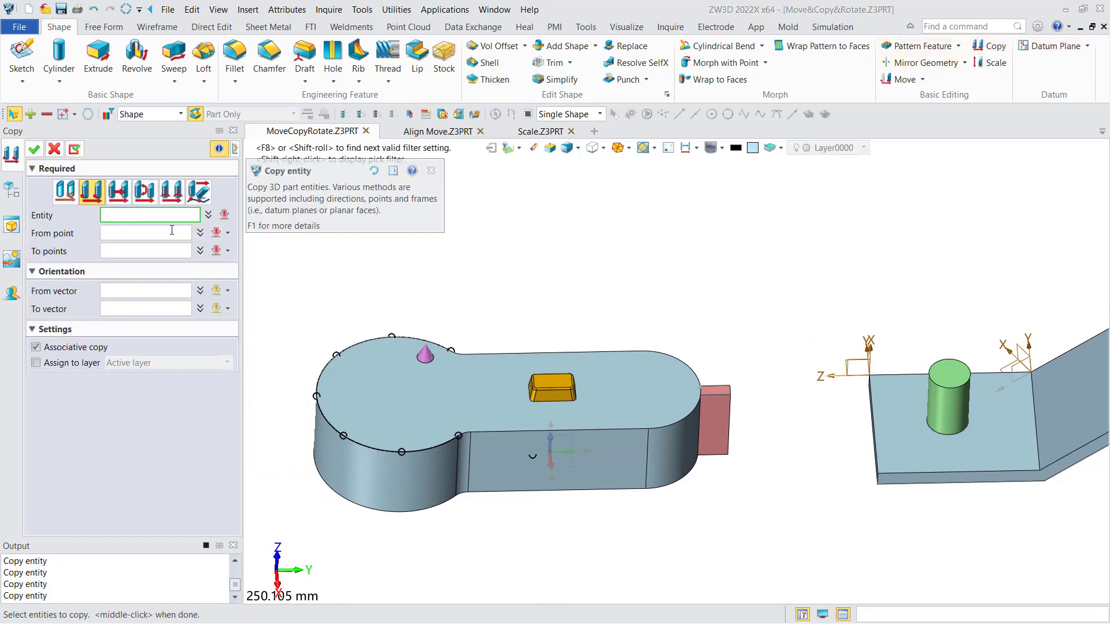
click(548, 401)
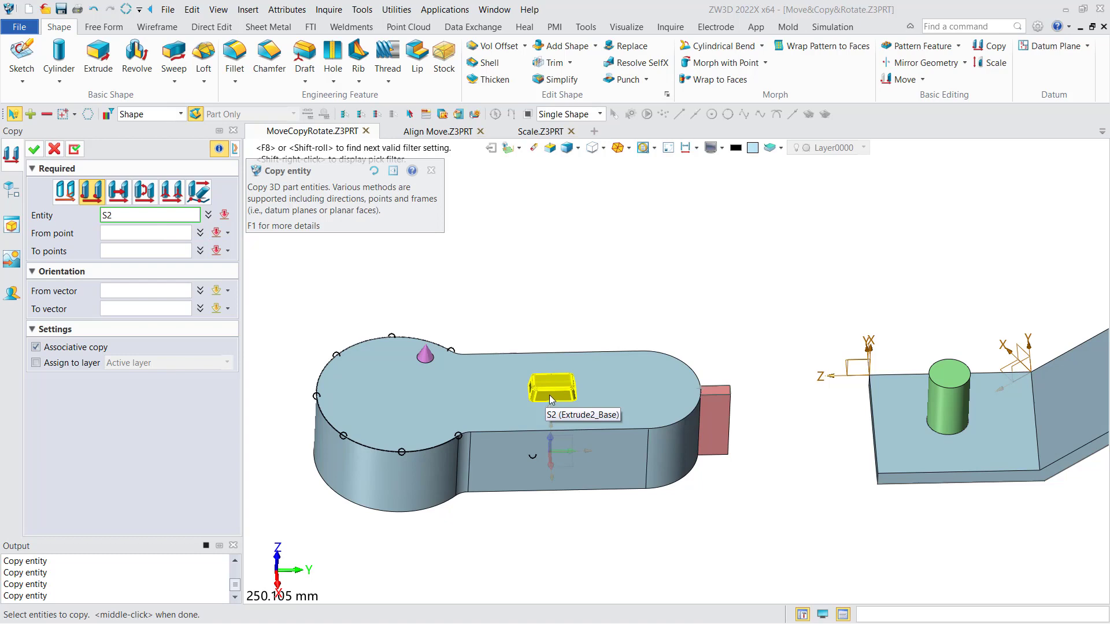
click(549, 396)
click(150, 233)
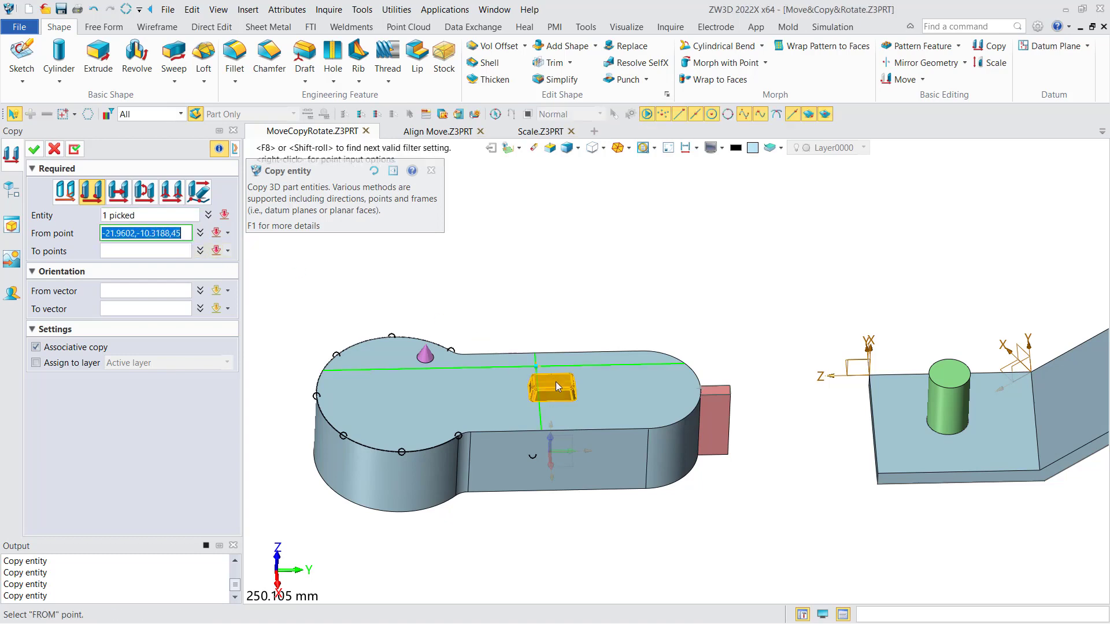
click(554, 401)
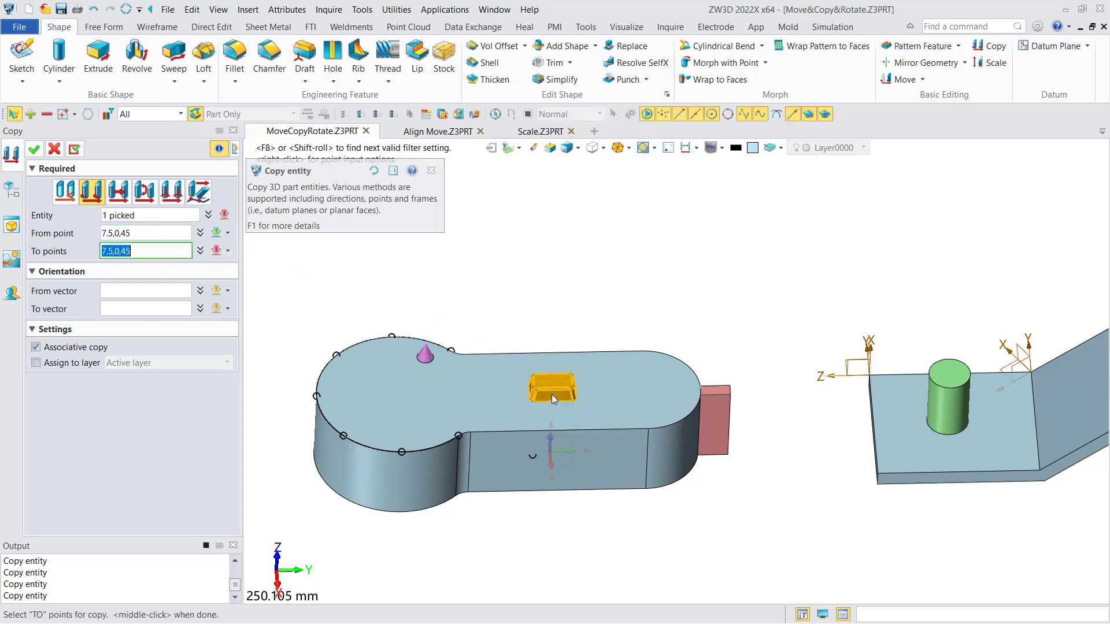
click(534, 457)
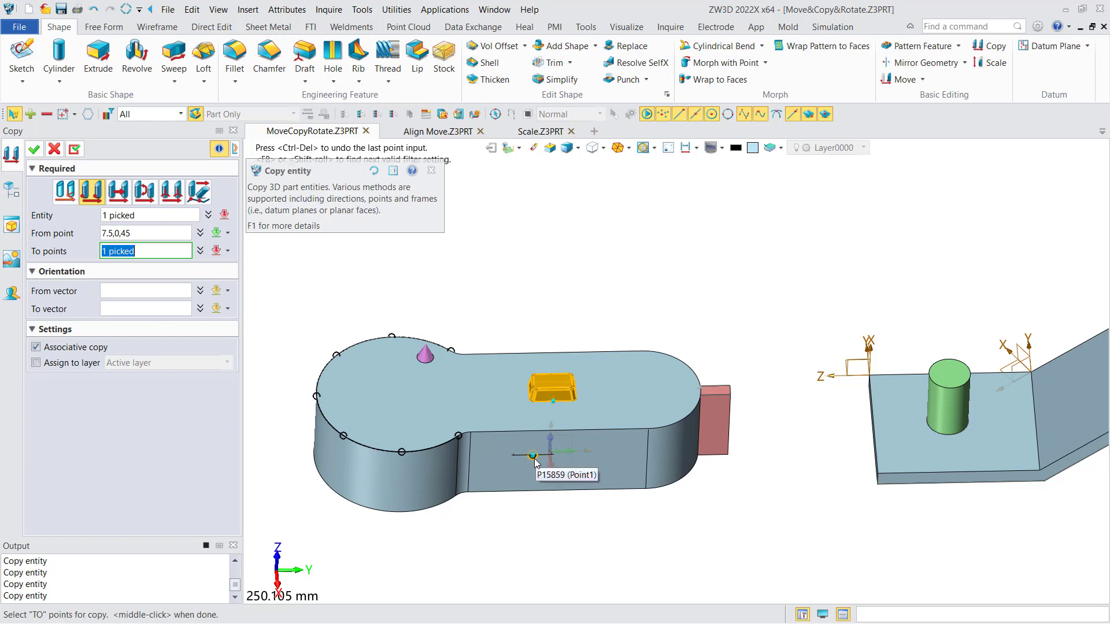
click(34, 149)
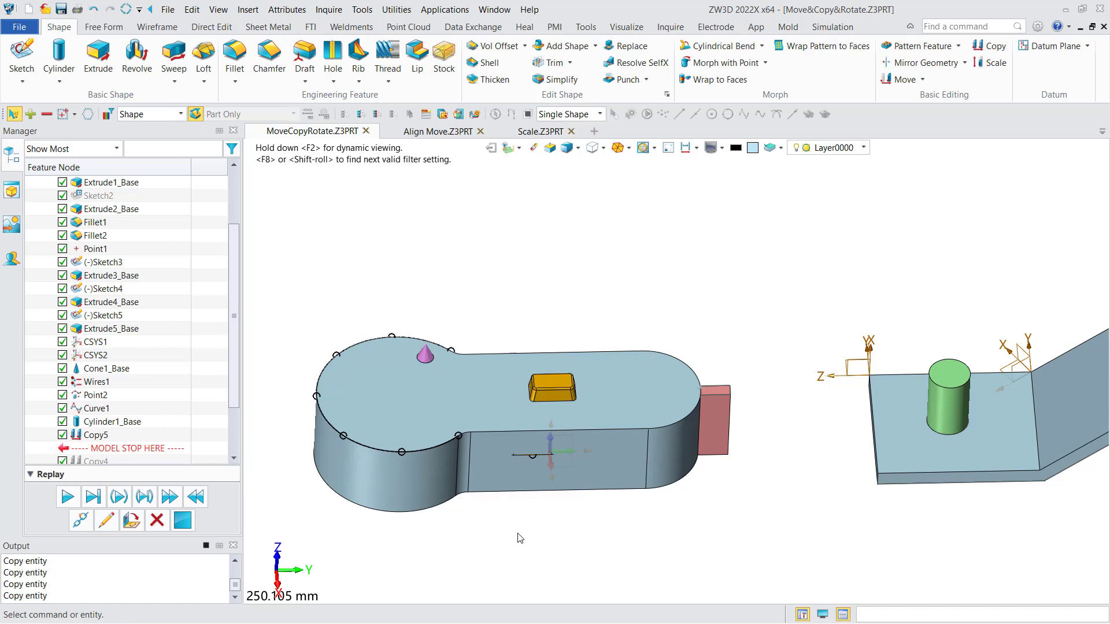
Reopen the point-to-point copy and set its From vector to the normal of the plate's upper face.
double_click(96, 435)
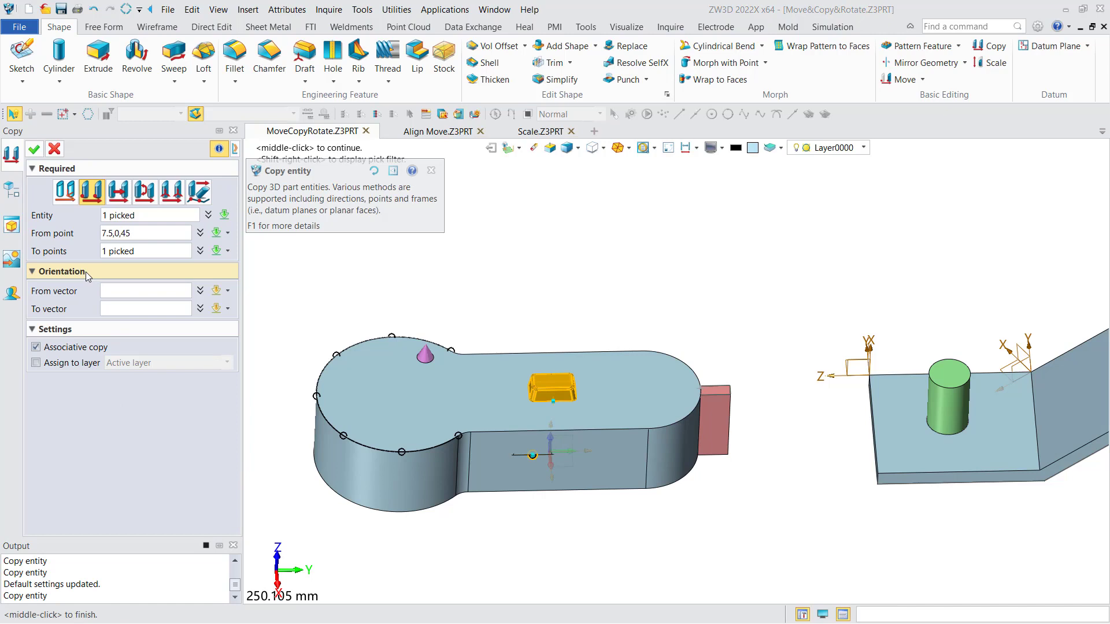
click(130, 293)
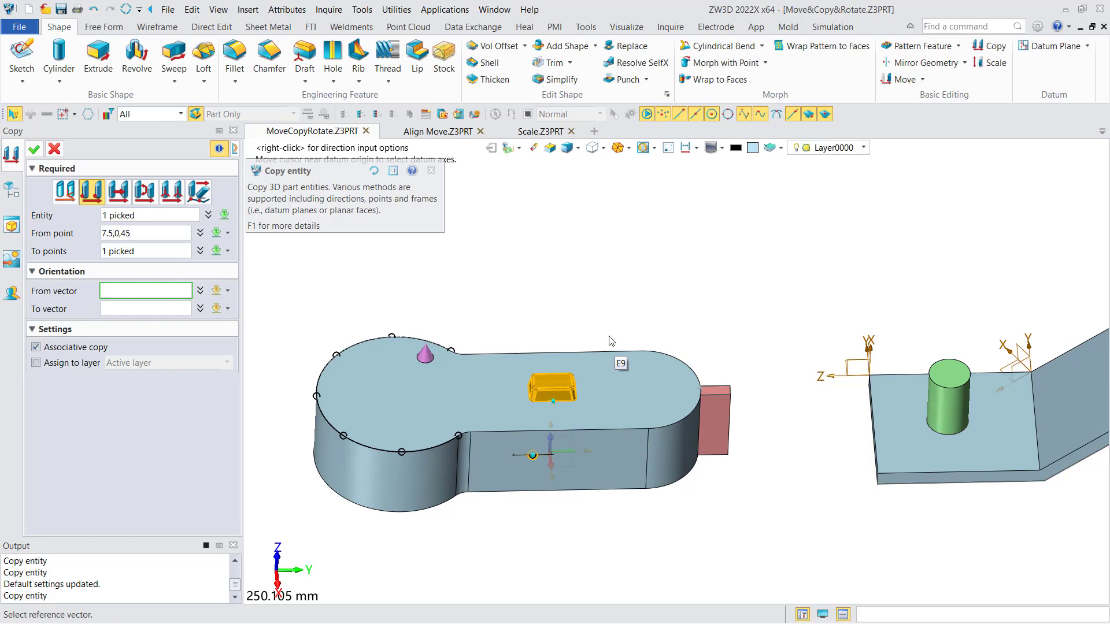
right_click(578, 281)
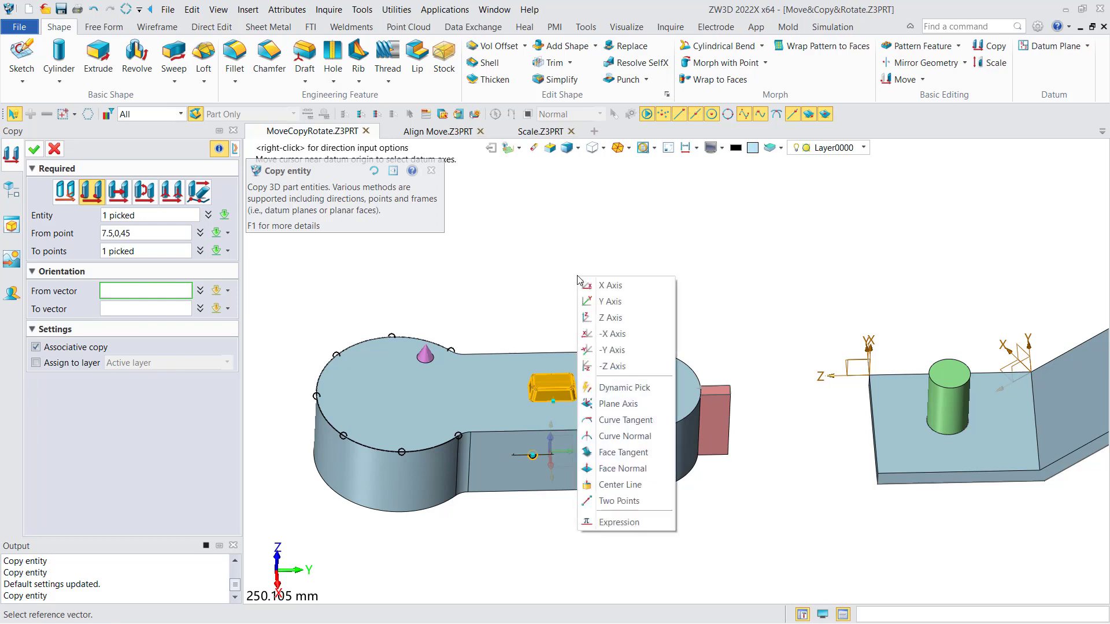
click(645, 471)
click(615, 391)
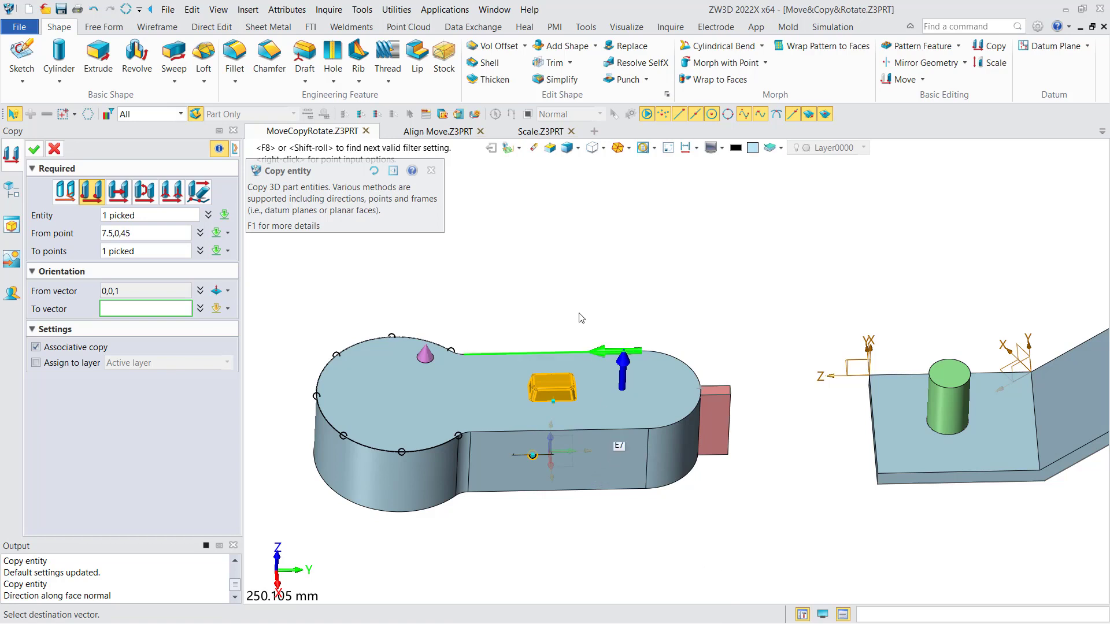
Set the copy's To vector to the normal of the plate's front side face and apply the edit.
right_click(561, 265)
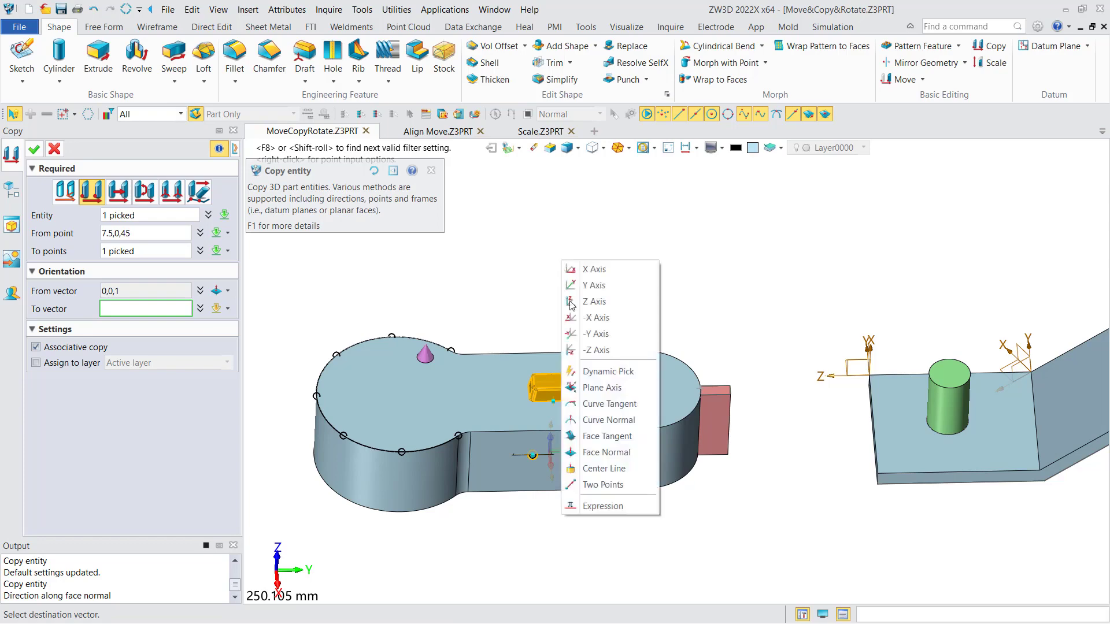
click(600, 454)
click(598, 453)
middle_click(605, 468)
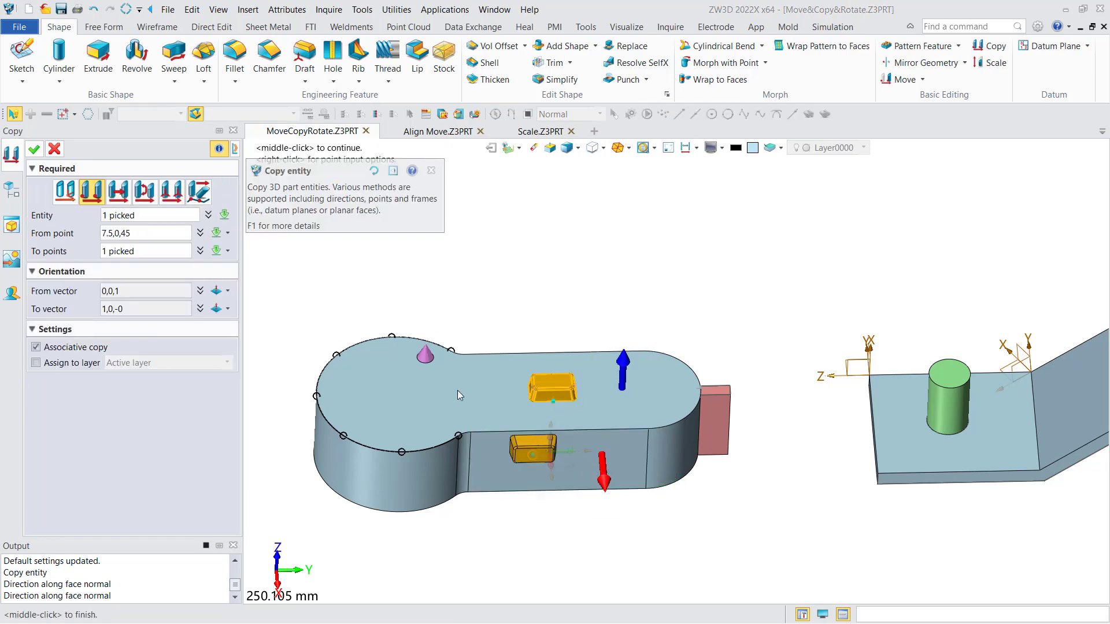
middle_click(457, 284)
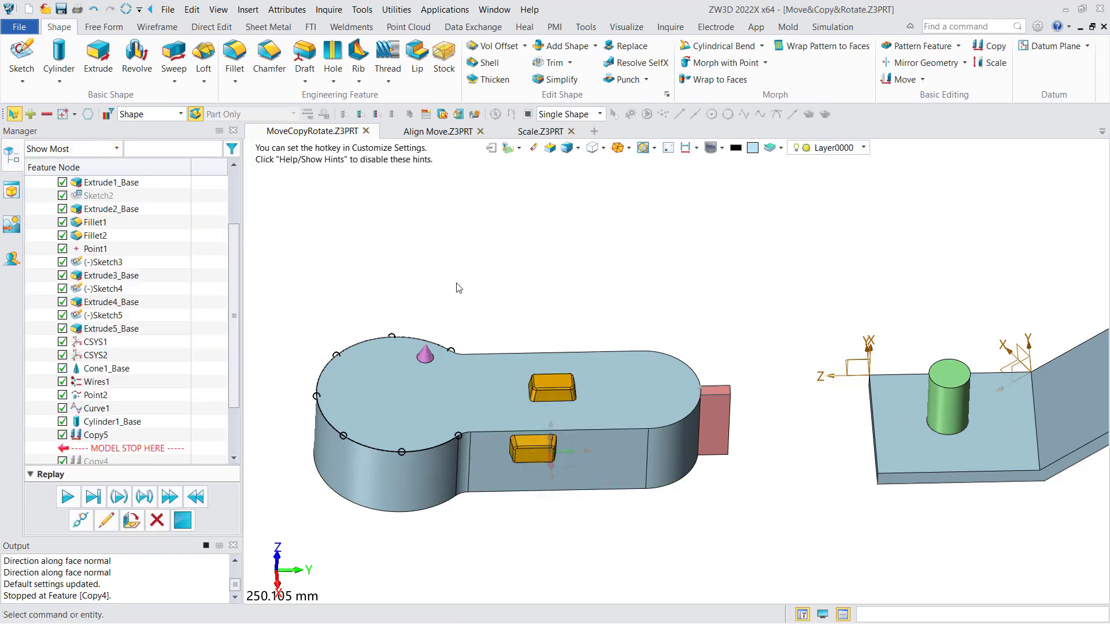
Try copying the yellow block on the plate's upper face along the plate's straight front edge at a distance of 37.5 mm.
mouse_move(494, 282)
middle_down()
mouse_move(496, 240)
mouse_move(505, 248)
mouse_move(491, 276)
middle_up()
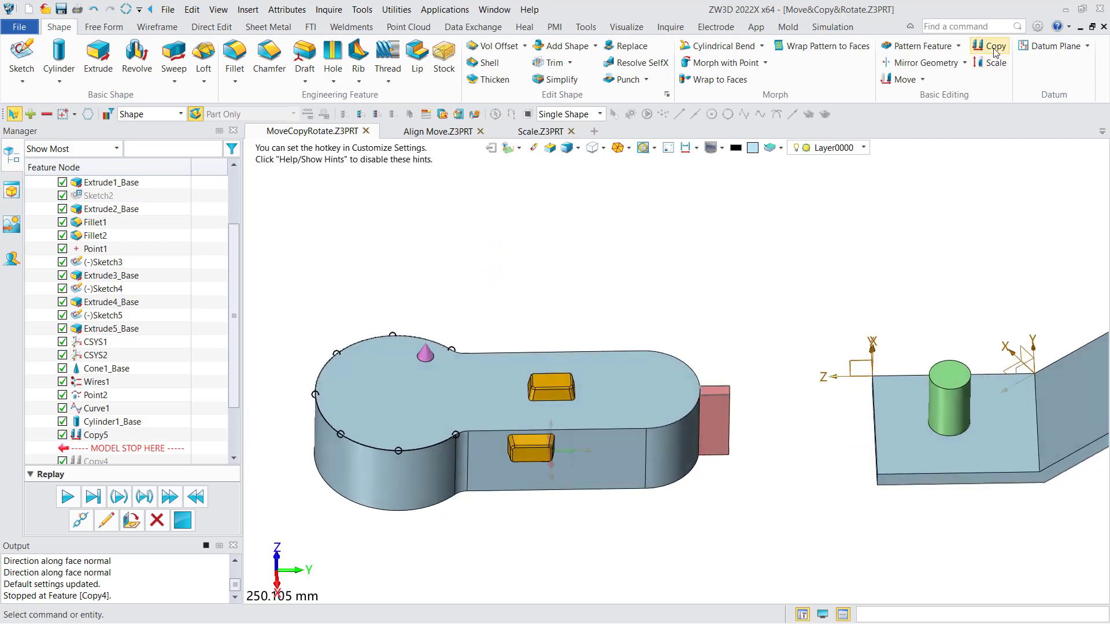
click(990, 45)
click(117, 191)
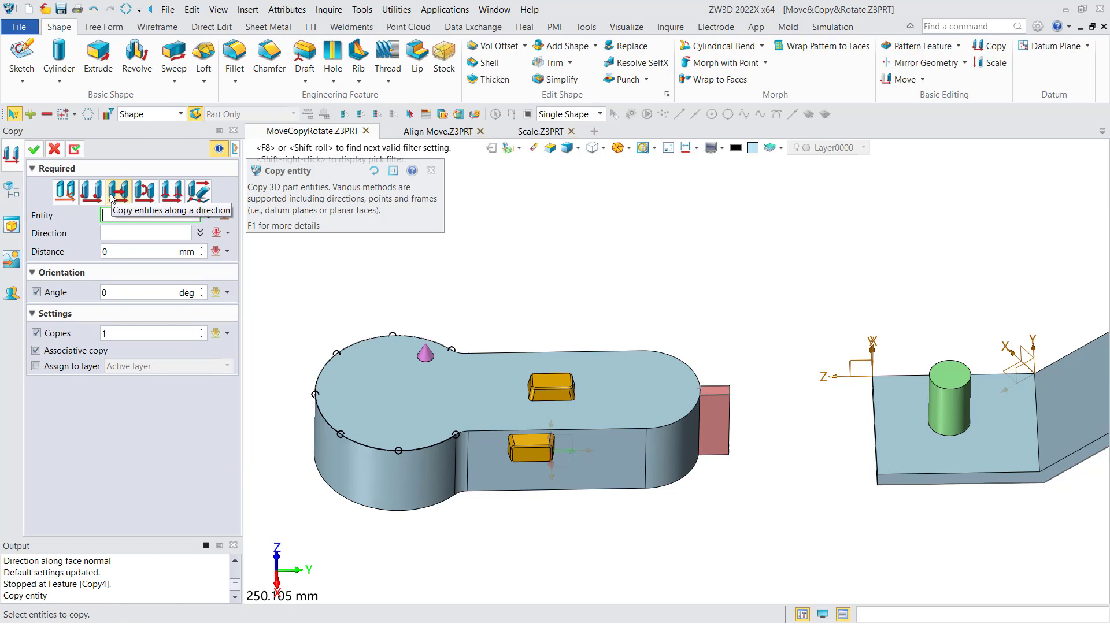
middle_drag(575, 315, 533, 322)
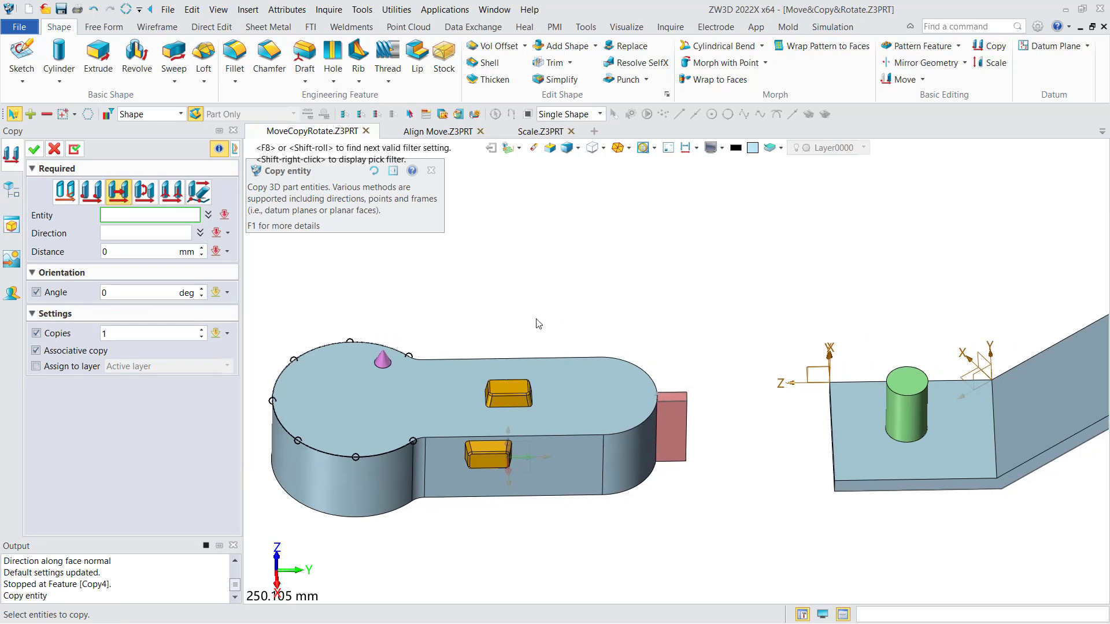
click(510, 396)
click(122, 228)
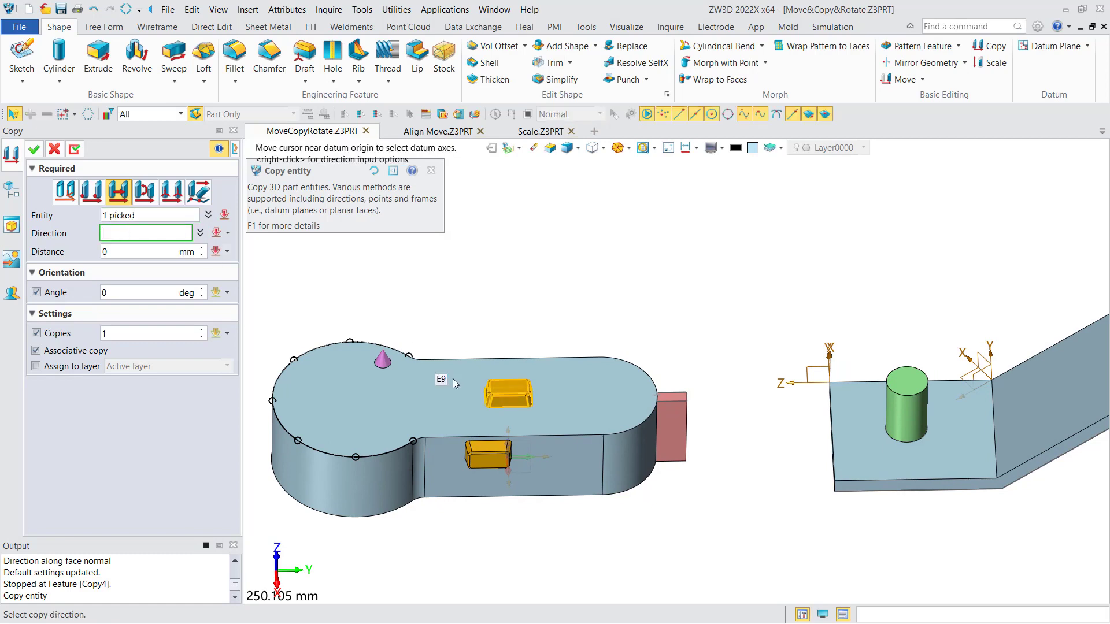
click(453, 443)
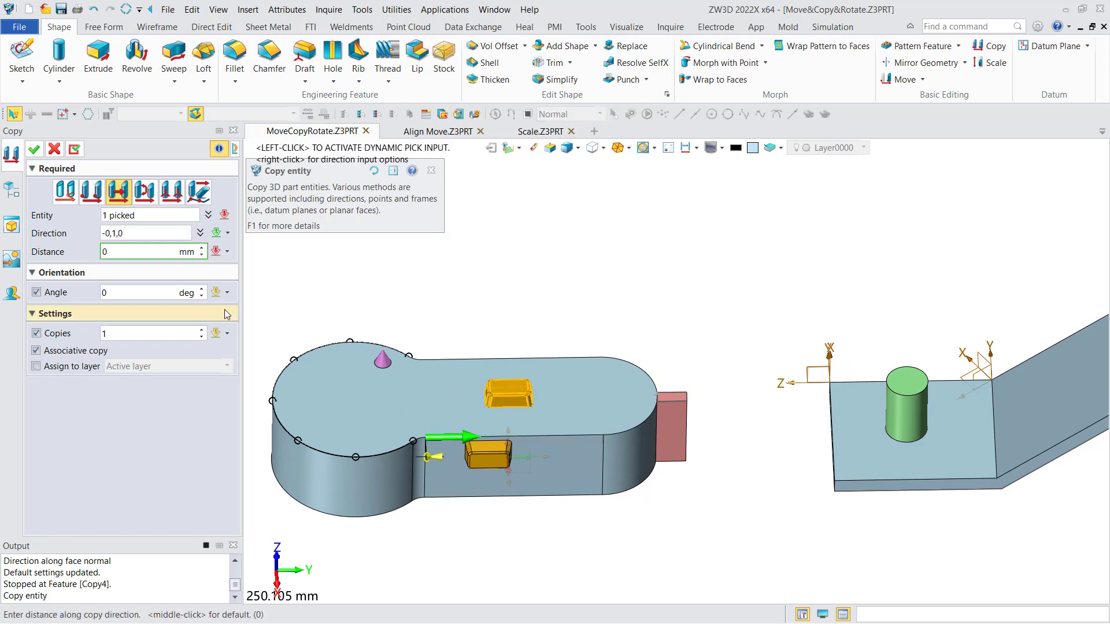
drag(440, 463, 506, 459)
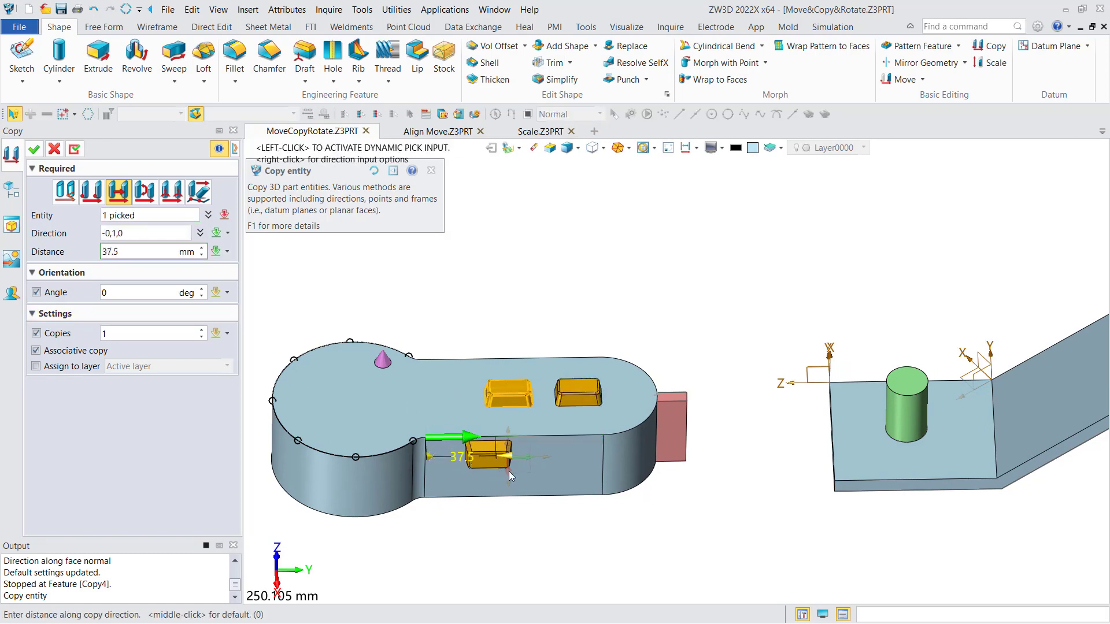
Preview the directional copy with 5 copies and cancel the command.
click(148, 337)
scroll(149, 336, up, 4)
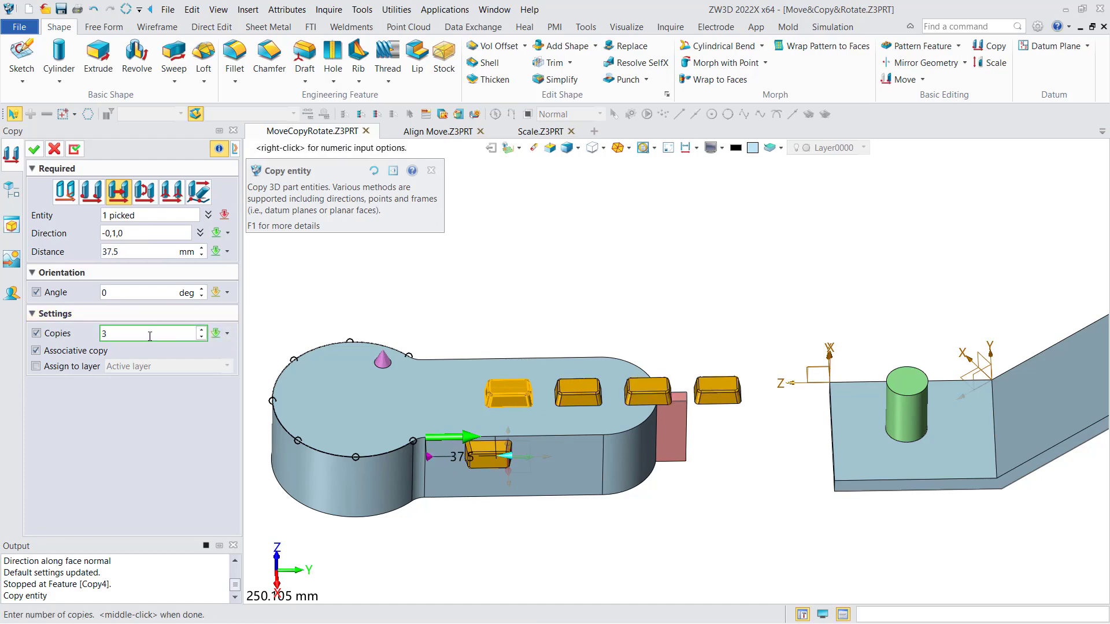
scroll(153, 336, down, 1)
scroll(152, 336, up, 1)
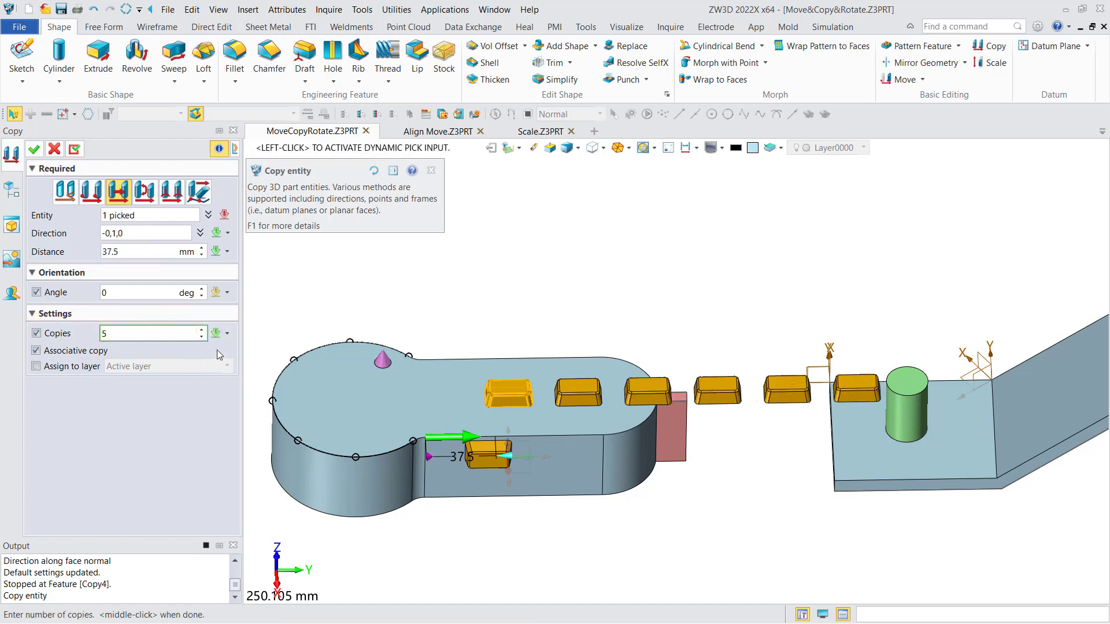
click(55, 150)
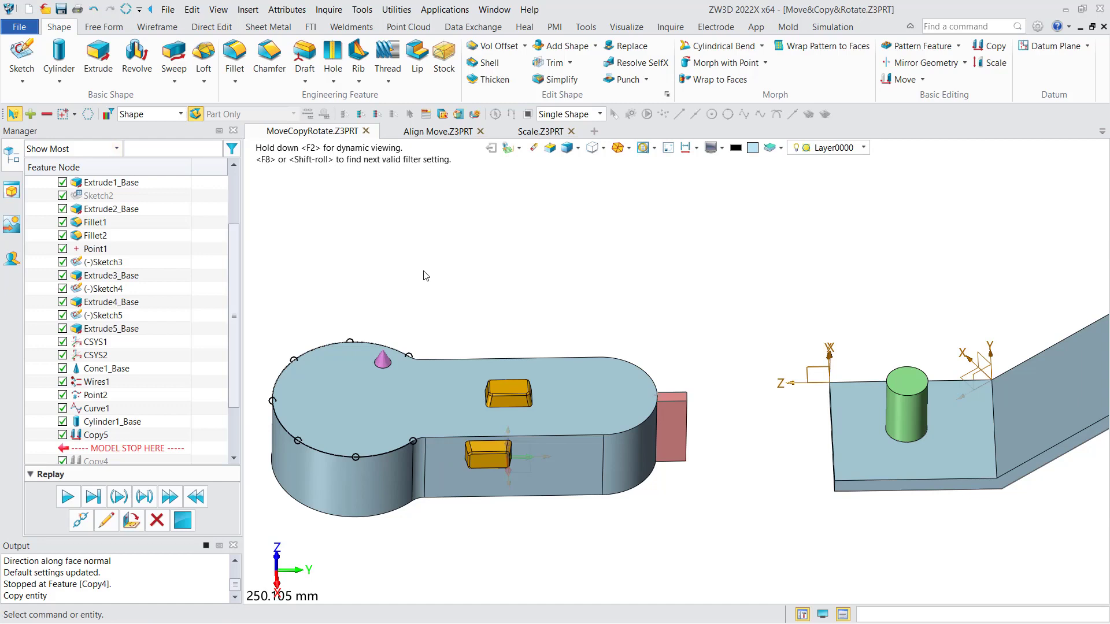
Start a rotational copy of the red block about the centre line of the plate's adjacent rounded end face.
middle_click(562, 254)
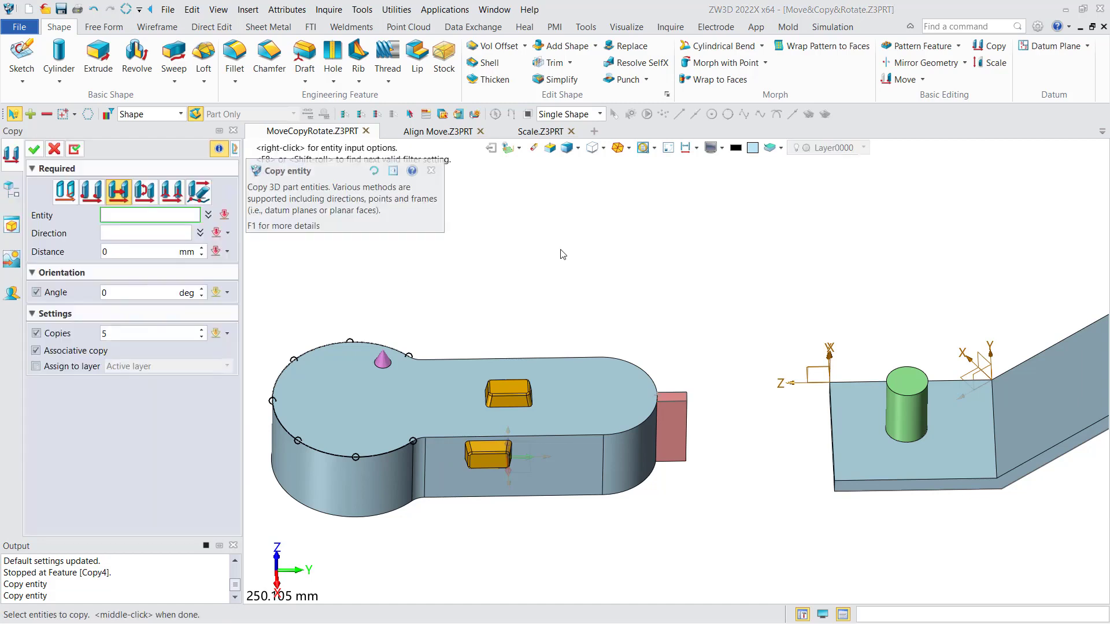
click(145, 190)
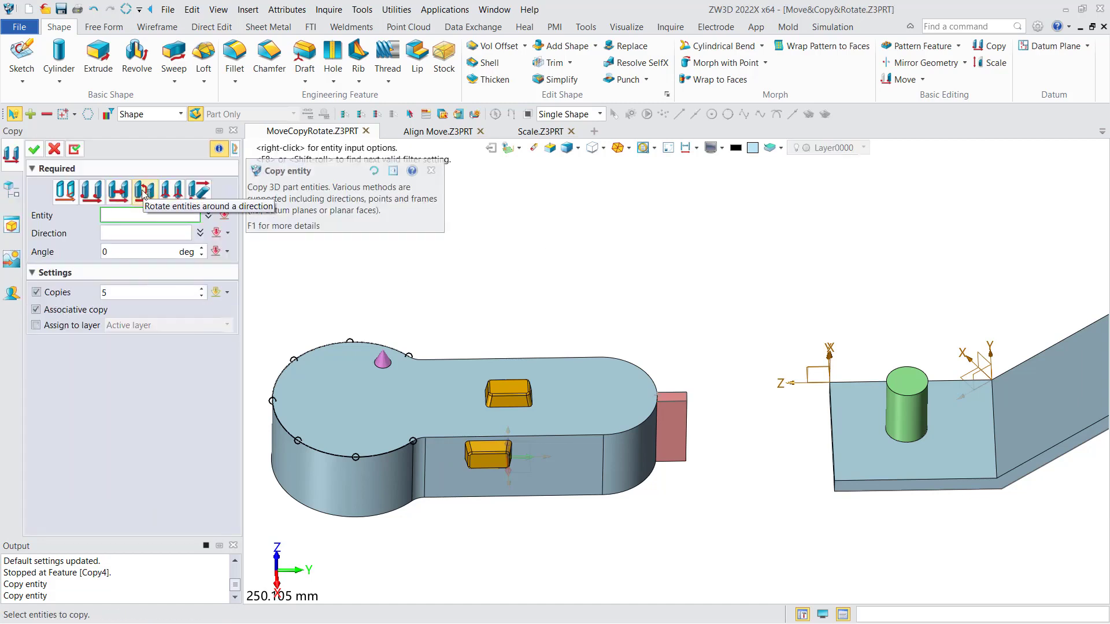
click(666, 443)
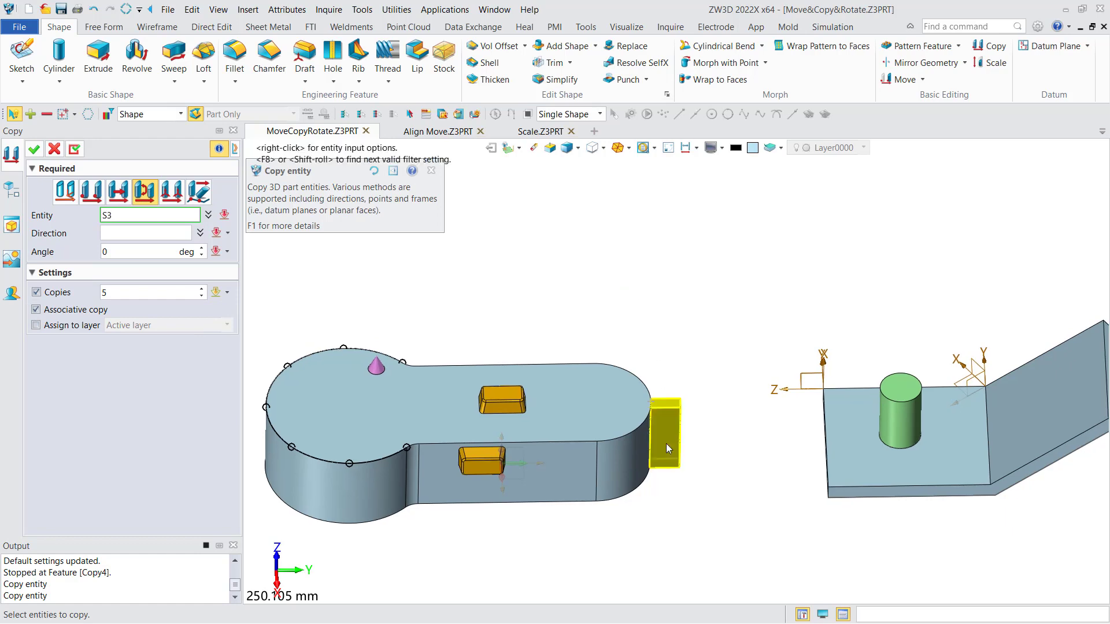
click(135, 233)
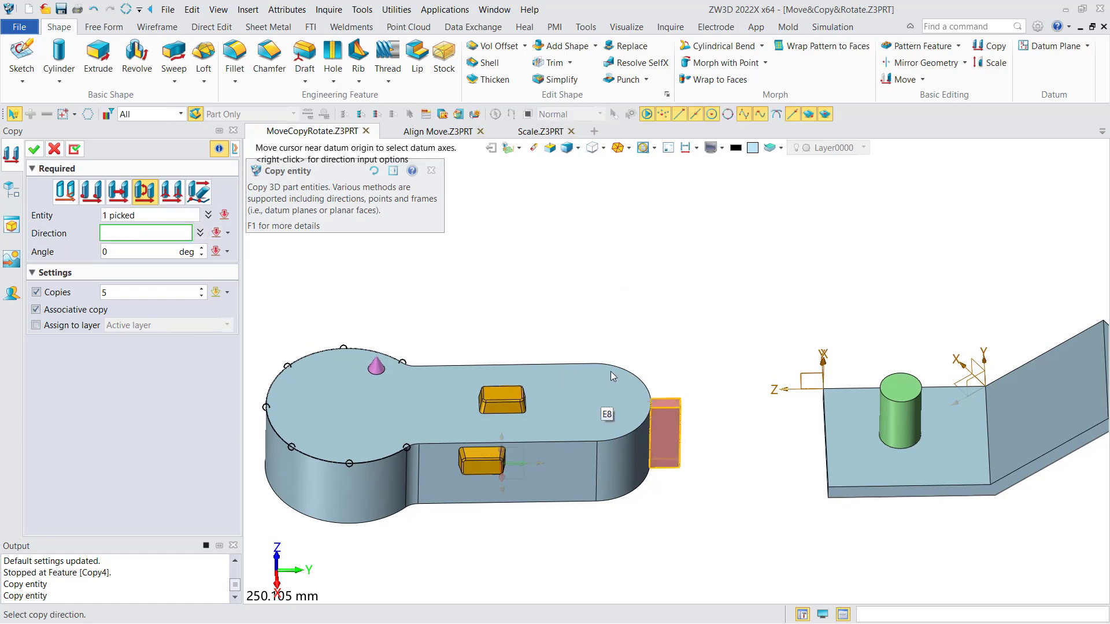
right_click(681, 292)
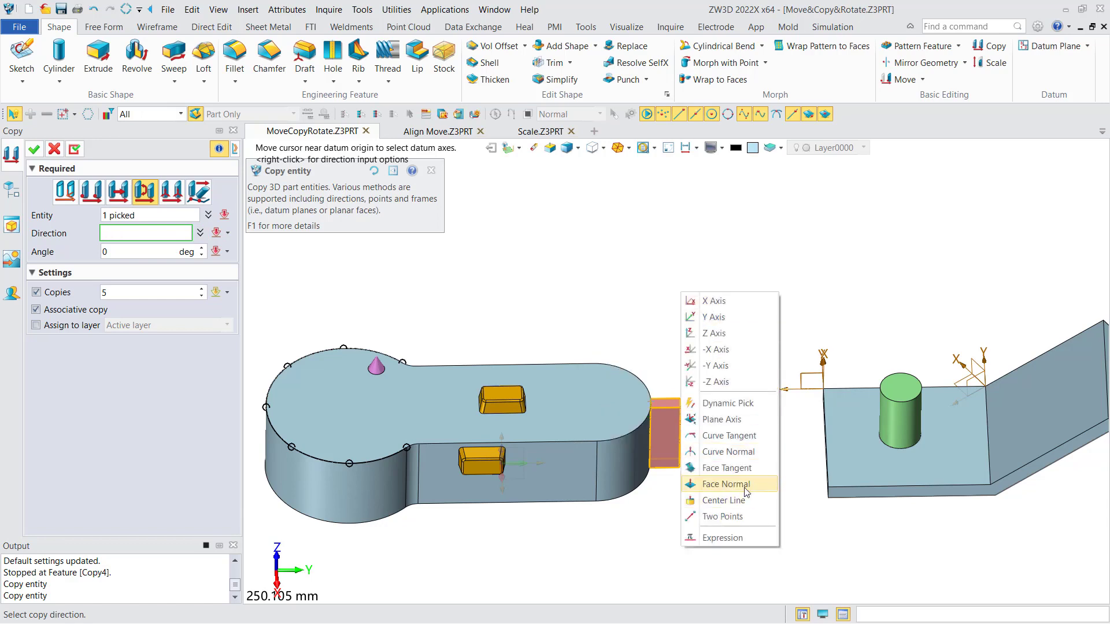
click(729, 501)
click(619, 466)
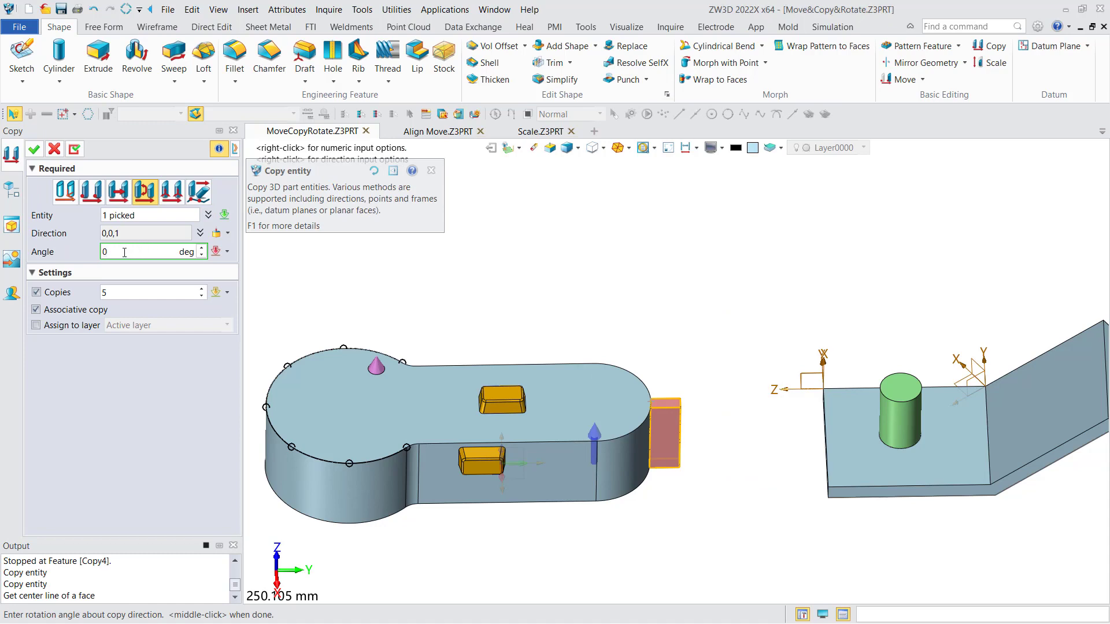
Set the red block's rotational copy to a 30-degree angle with 2 copies and apply it.
click(115, 293)
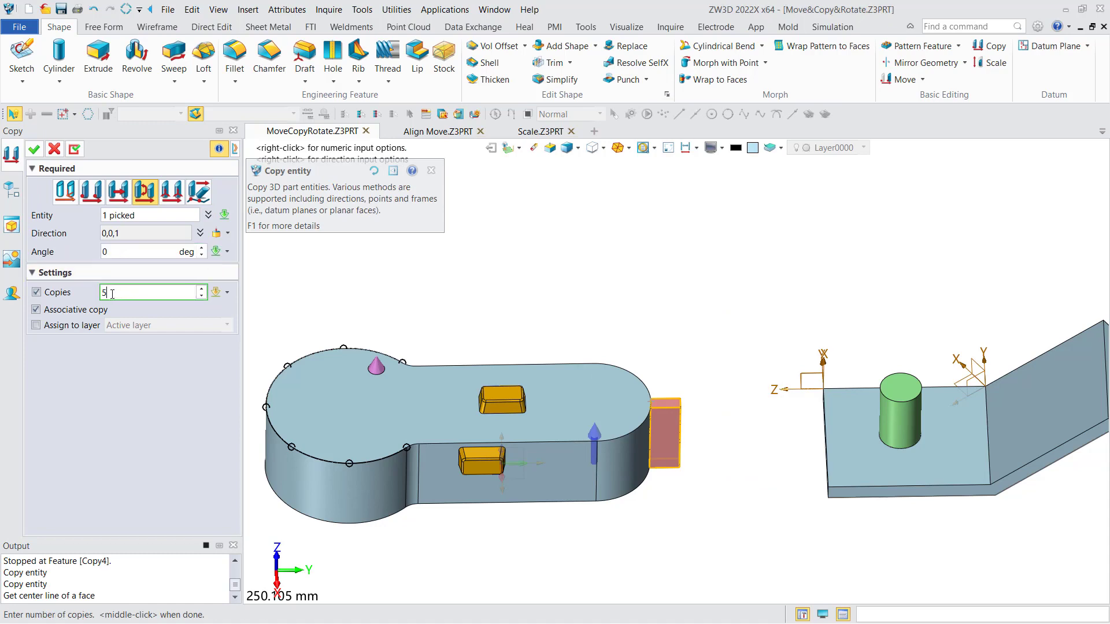
click(103, 251)
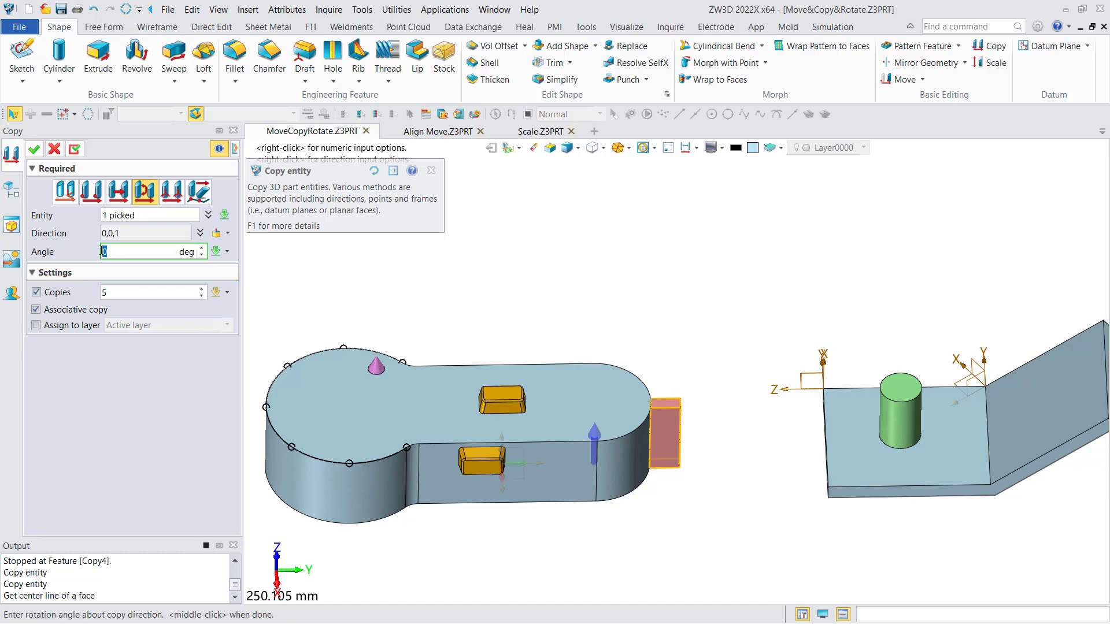
text(30)
click(124, 292)
double_click(104, 292)
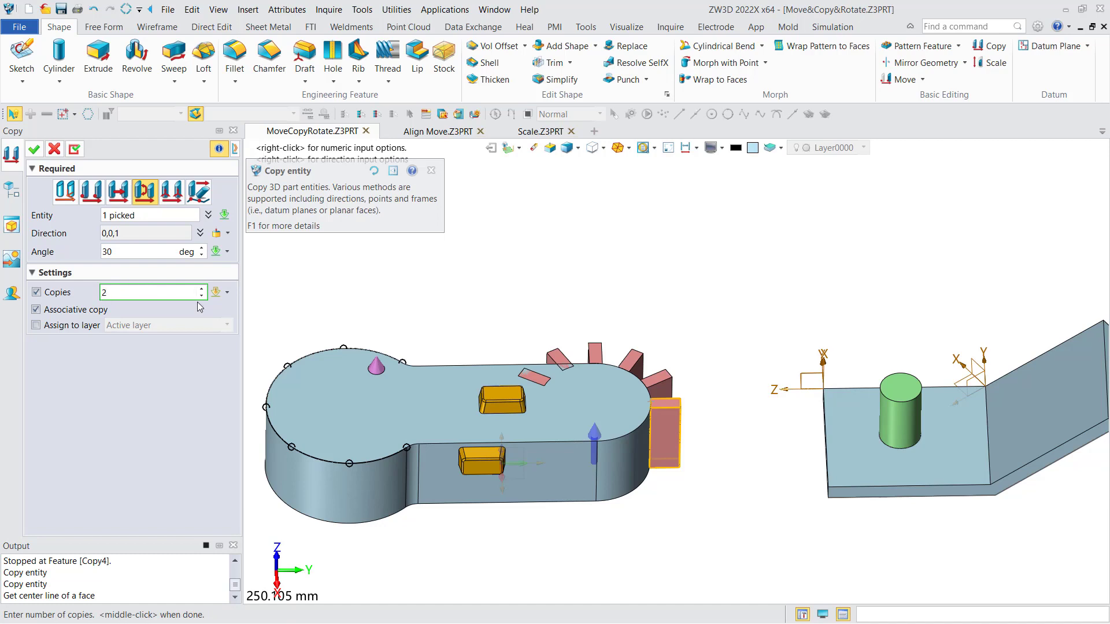
click(156, 252)
middle_drag(623, 304, 604, 291)
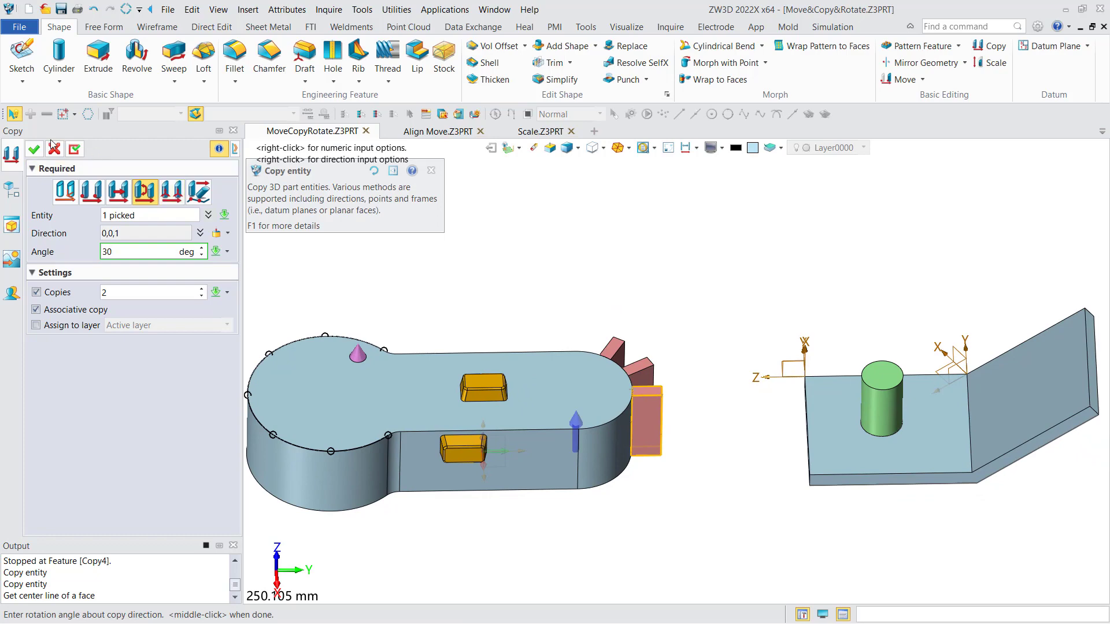
click(34, 150)
Start a frame-to-frame copy of the green cylinder with CSYS1, at the flat plate's corner, as the From frame.
middle_drag(584, 279, 573, 282)
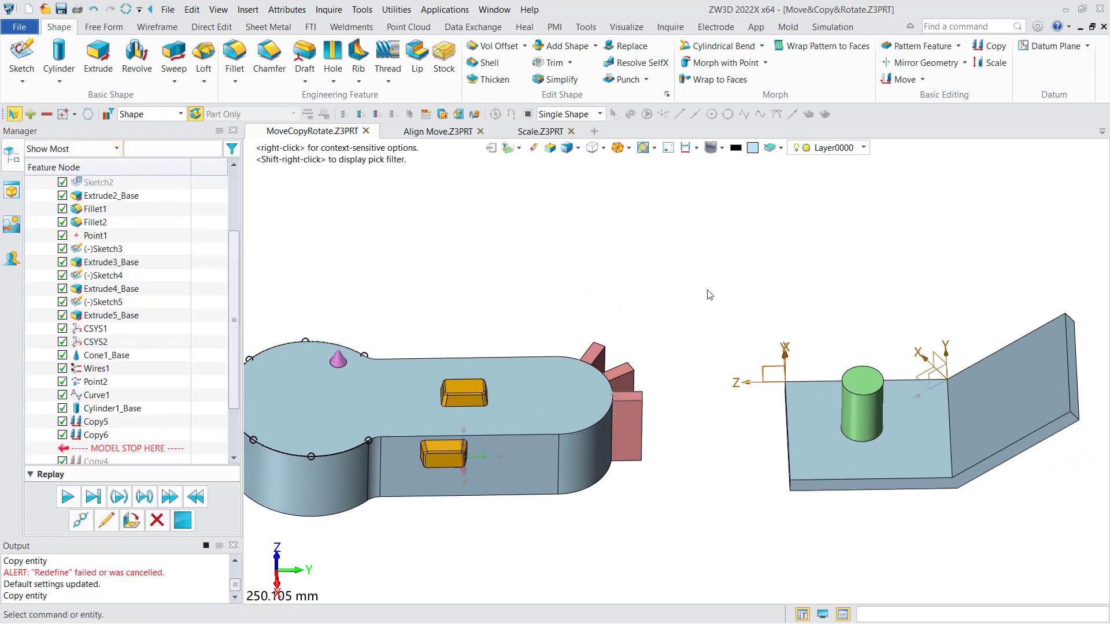
click(990, 46)
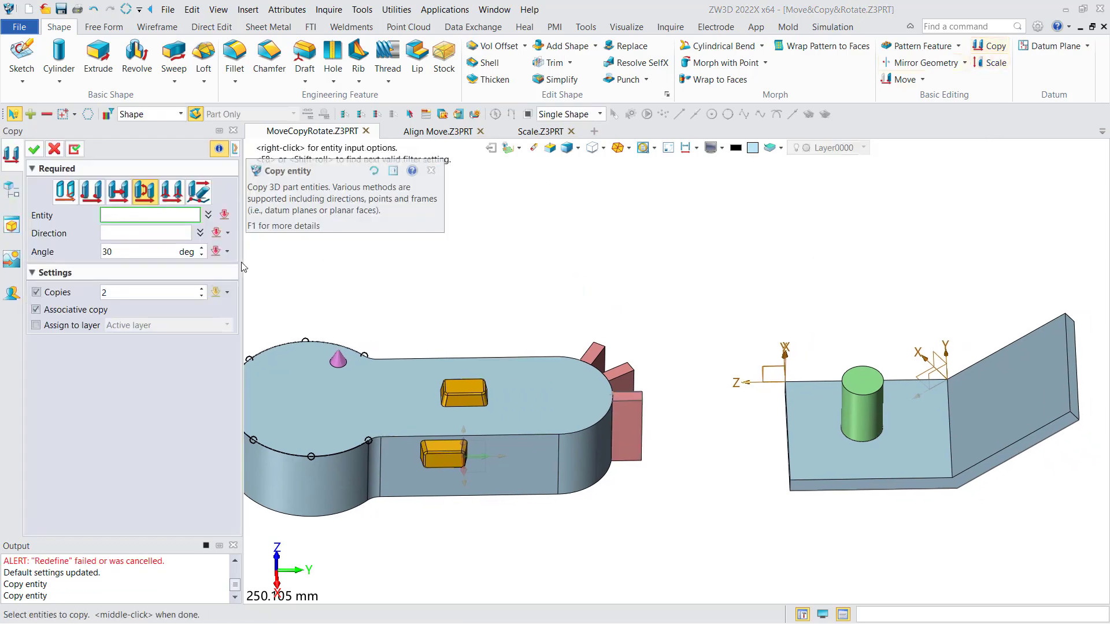
click(172, 192)
middle_drag(625, 263, 558, 267)
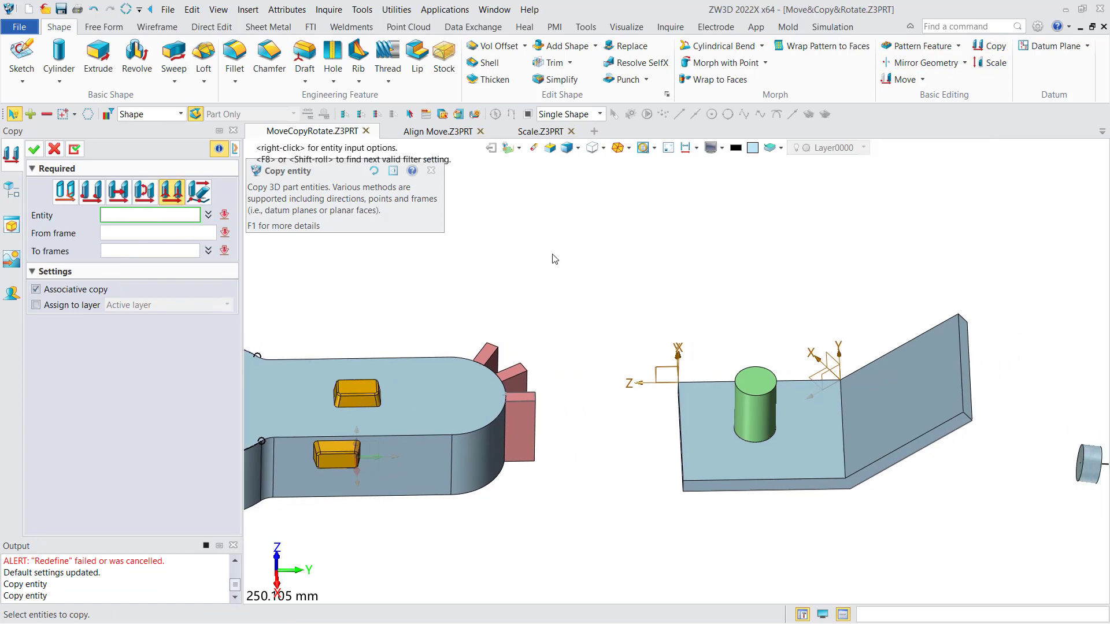
click(766, 423)
middle_click(763, 417)
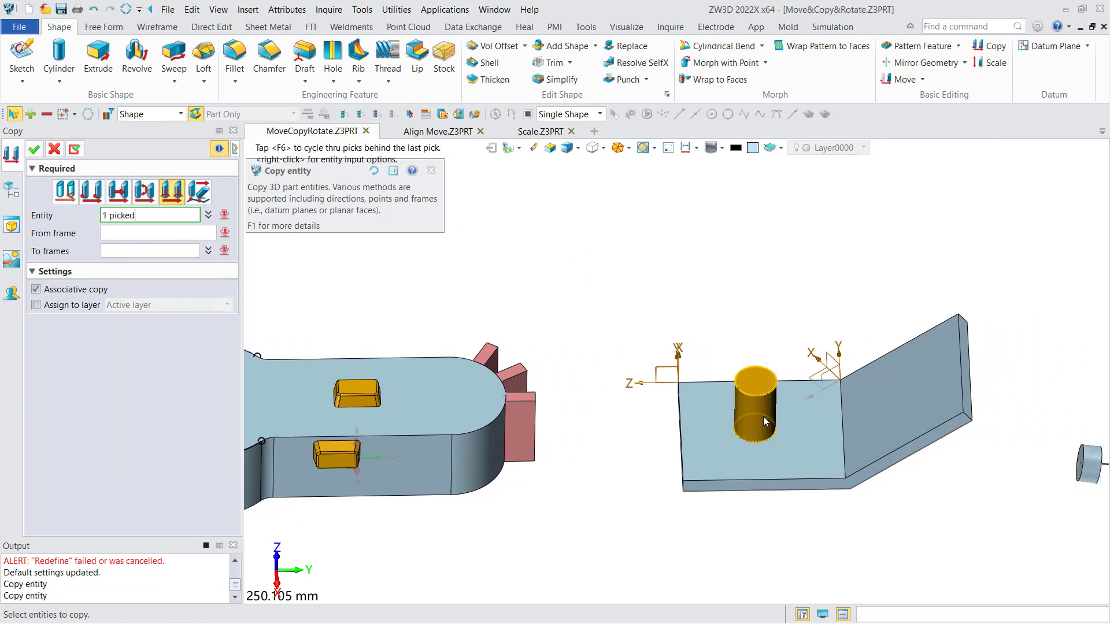
mouse_move(480, 317)
right_down()
mouse_move(633, 305)
mouse_move(614, 304)
right_up()
scroll(597, 310, up, 3)
click(596, 341)
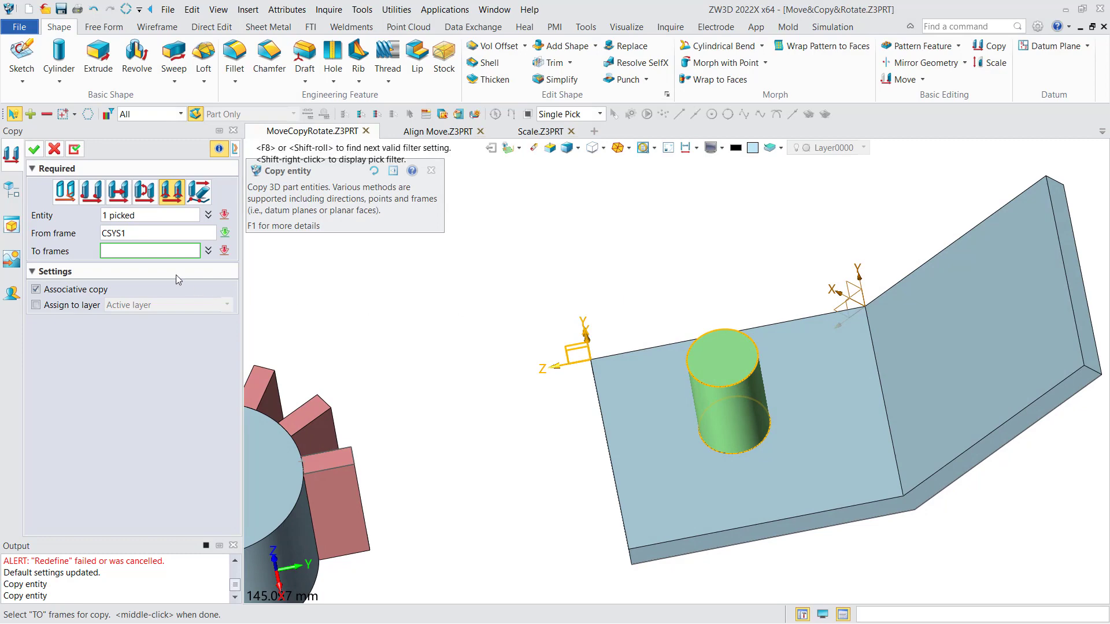
Set CSYS2, at the plate's bend, as the To frame and apply the green cylinder's copy.
right_drag(810, 292, 829, 286)
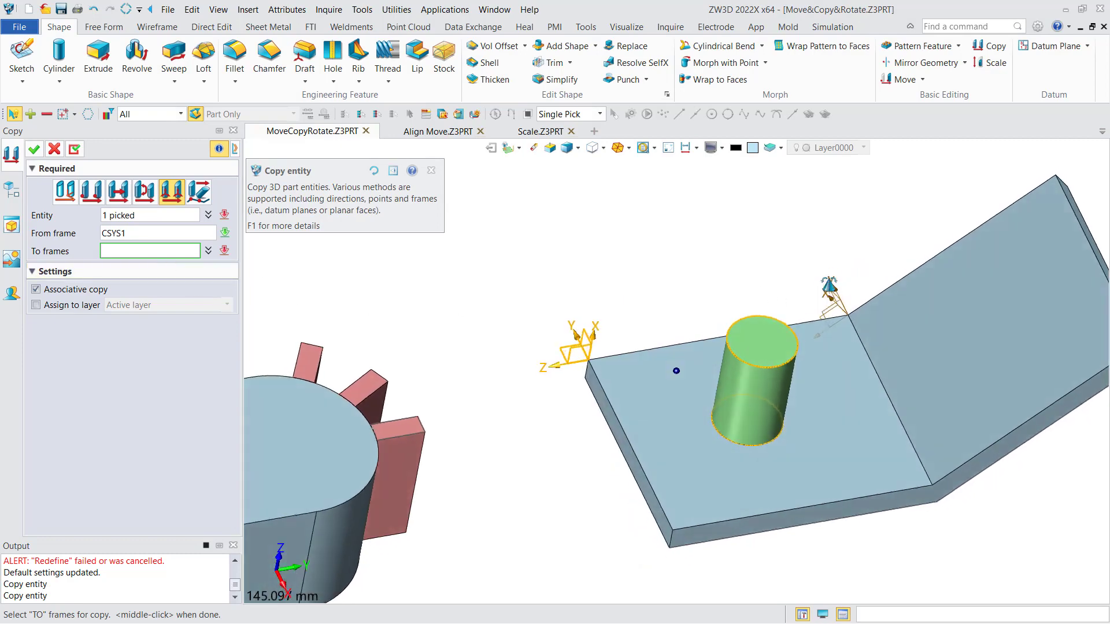
click(836, 314)
right_drag(835, 324, 816, 288)
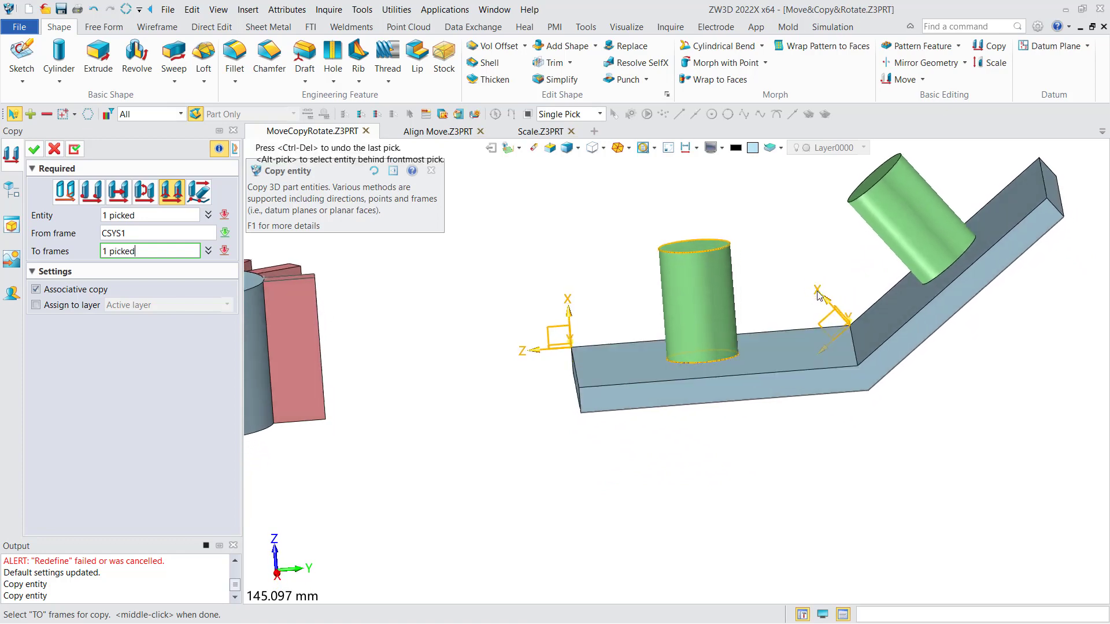
middle_drag(821, 305, 777, 302)
key(F8)
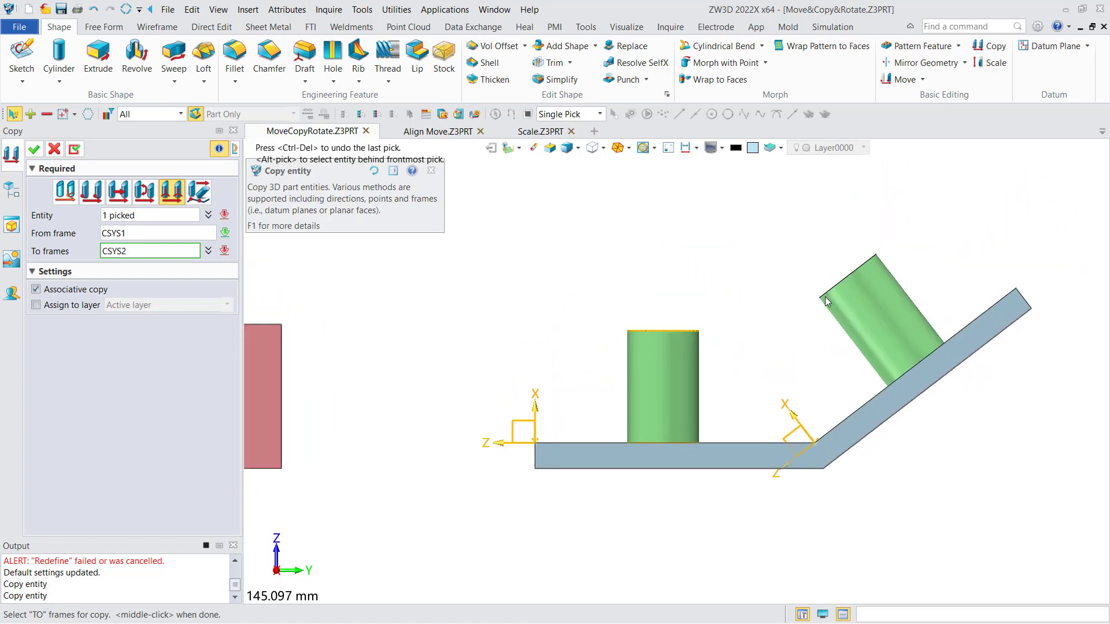
right_drag(696, 340, 682, 386)
click(682, 387)
middle_click(636, 368)
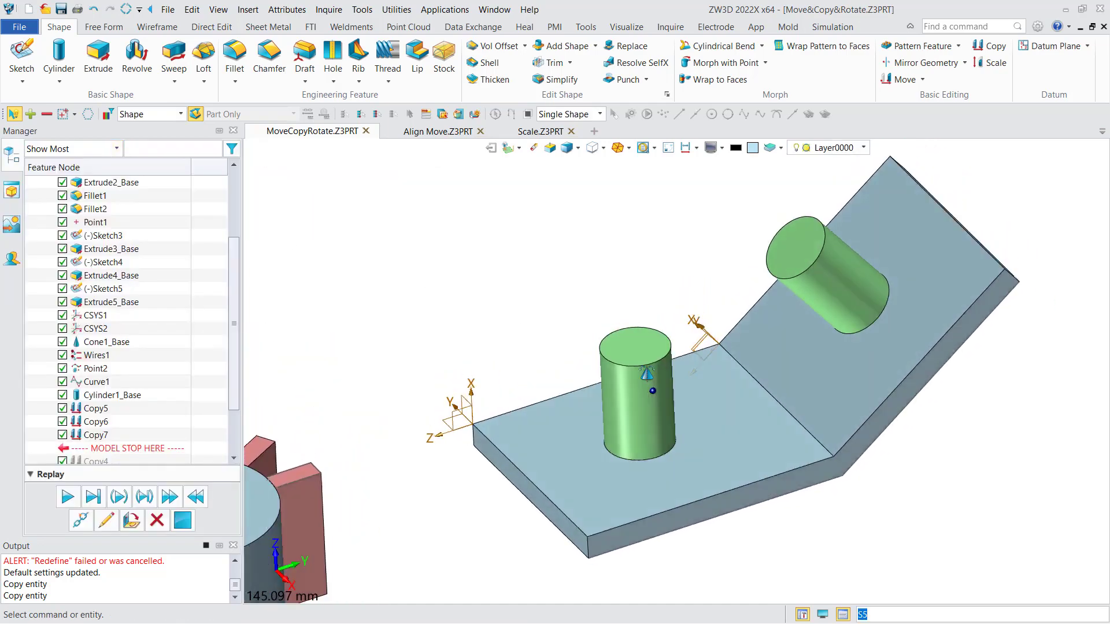
Start a copy along a path for the small grey disc, using the S-shaped curve as the path.
scroll(597, 397, down, 5)
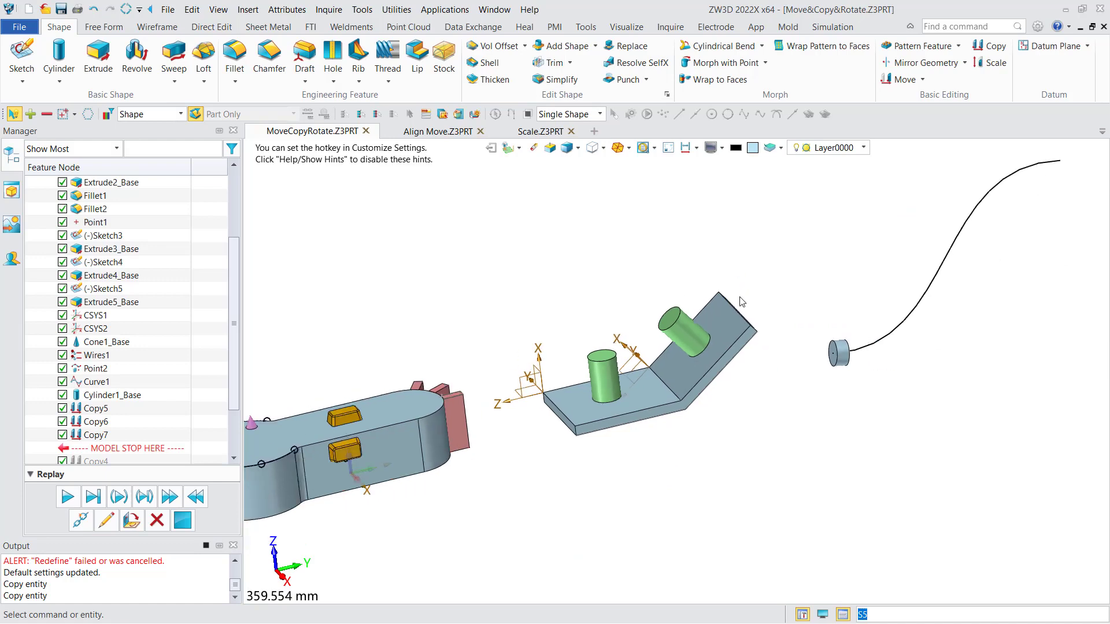
click(992, 46)
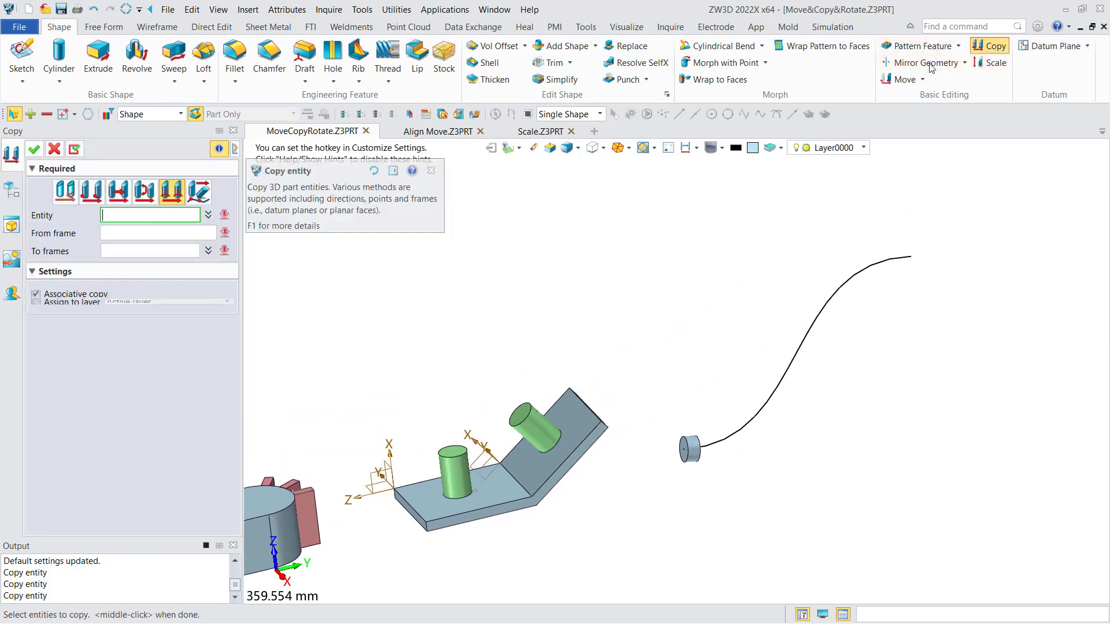
click(199, 192)
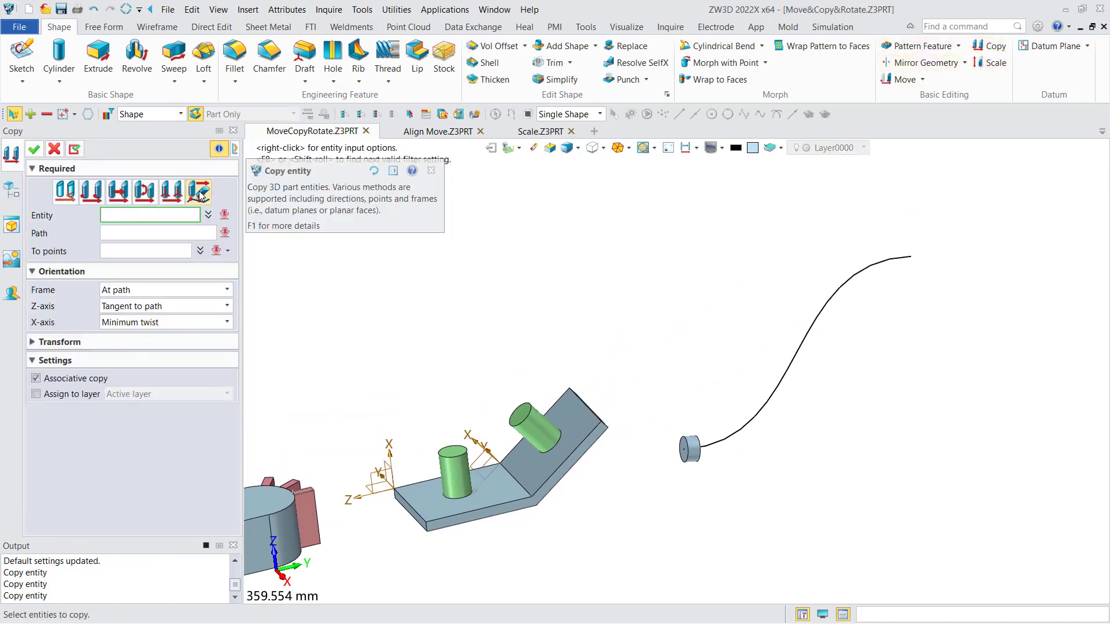
middle_drag(682, 374, 560, 328)
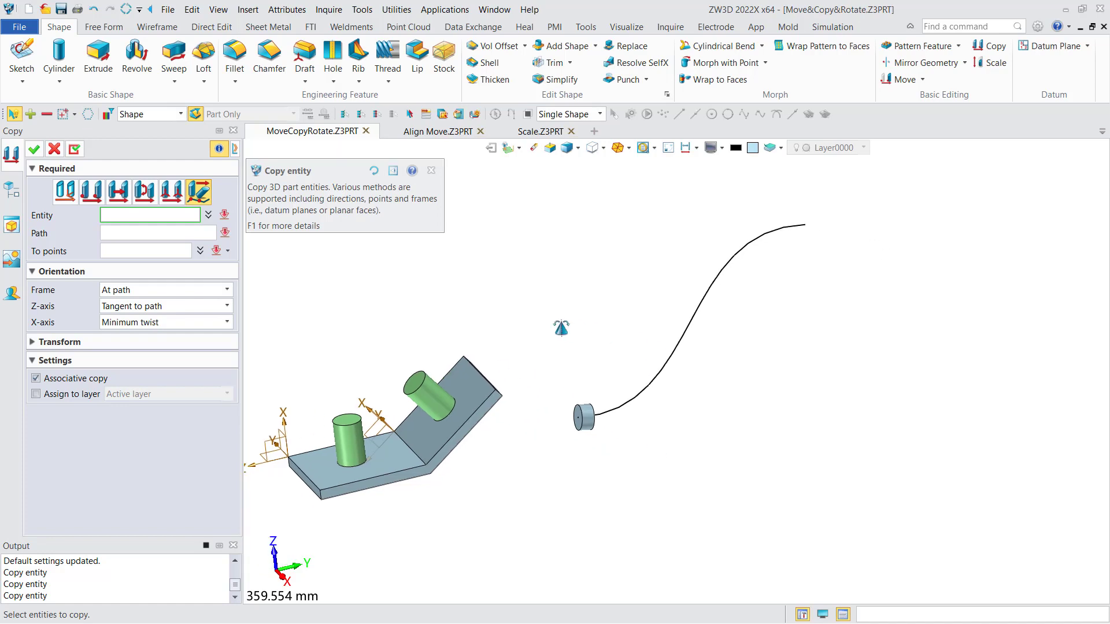
scroll(569, 364, up, 2)
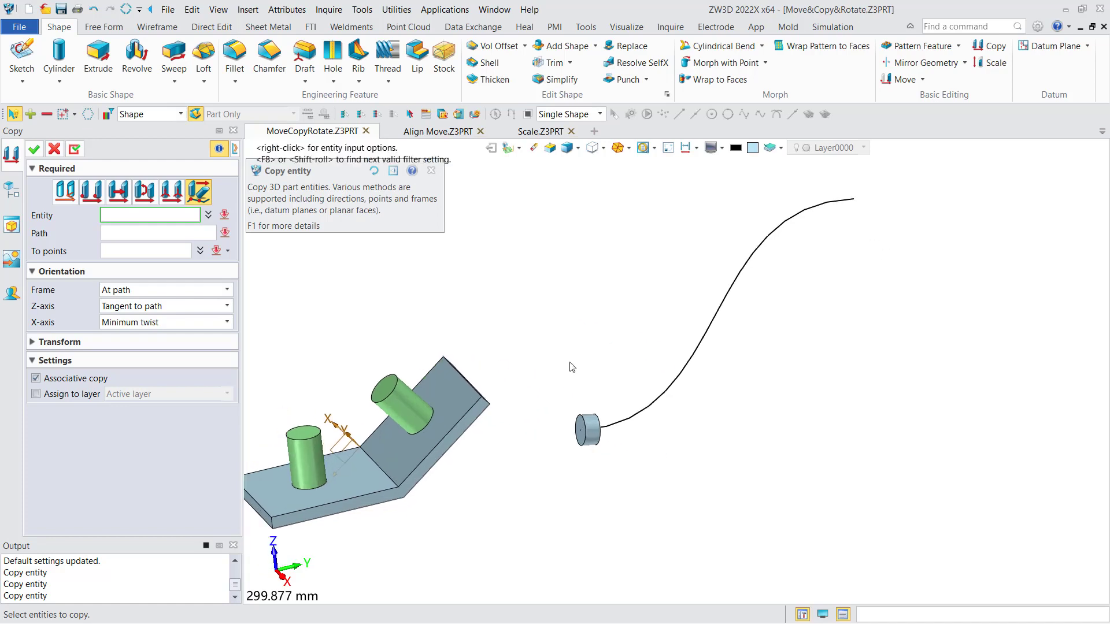
click(598, 450)
click(171, 233)
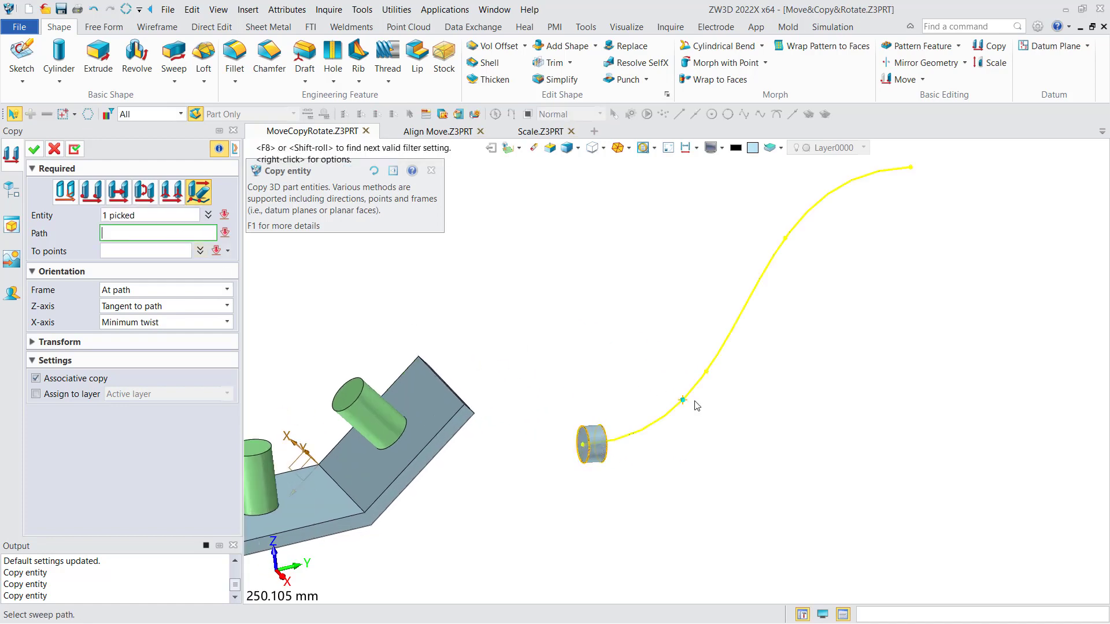
click(688, 399)
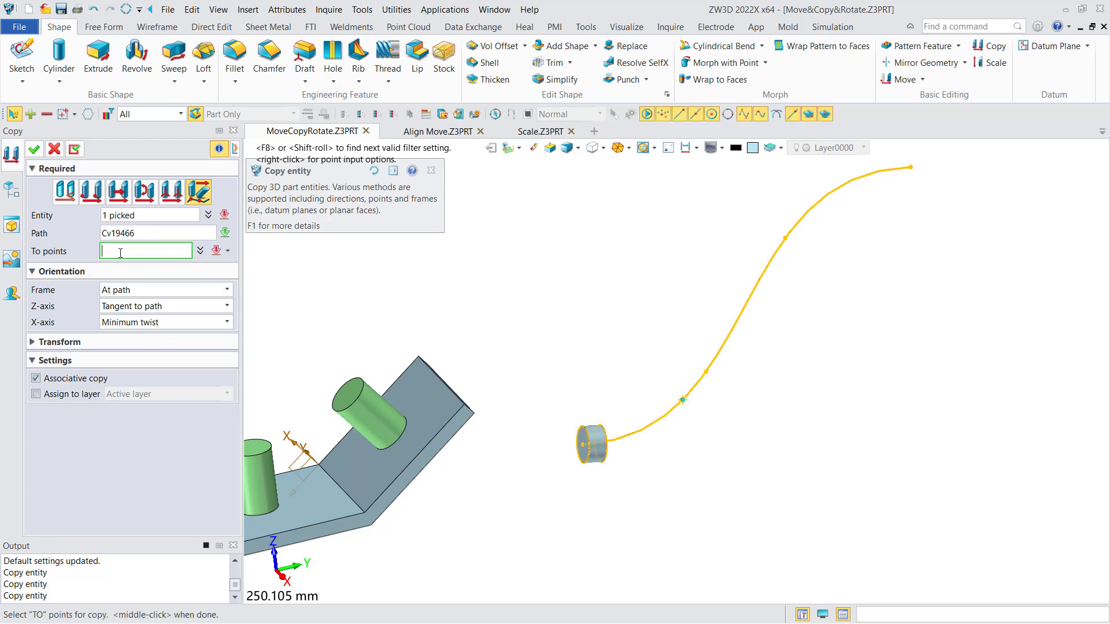
Place five copies of the disc at points spread along the curve up to its far end and apply the copy.
click(659, 418)
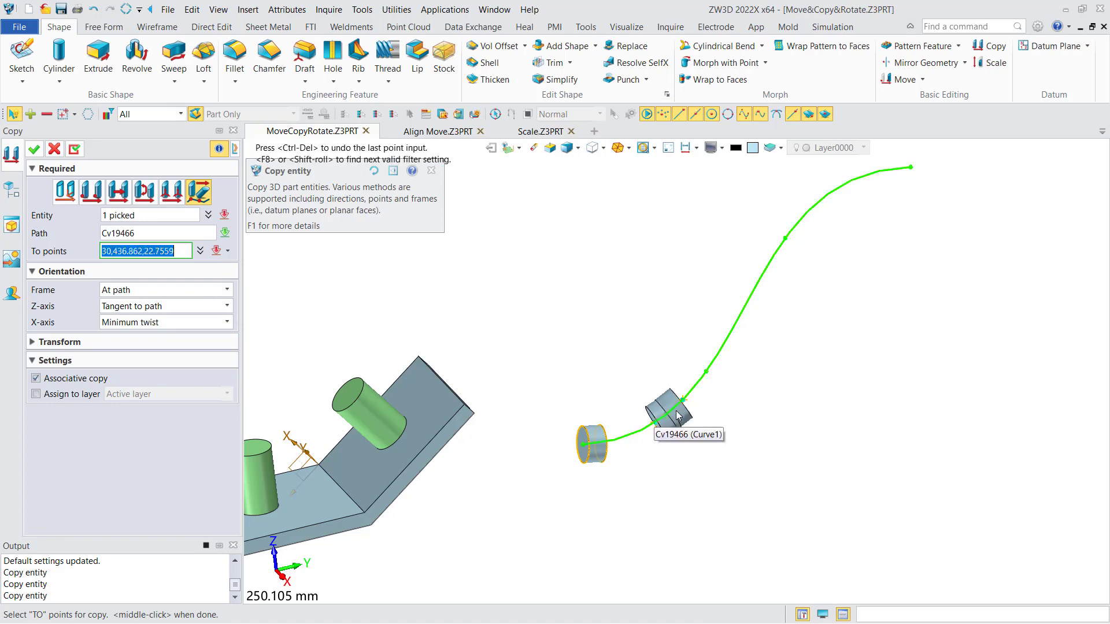
click(706, 379)
click(745, 308)
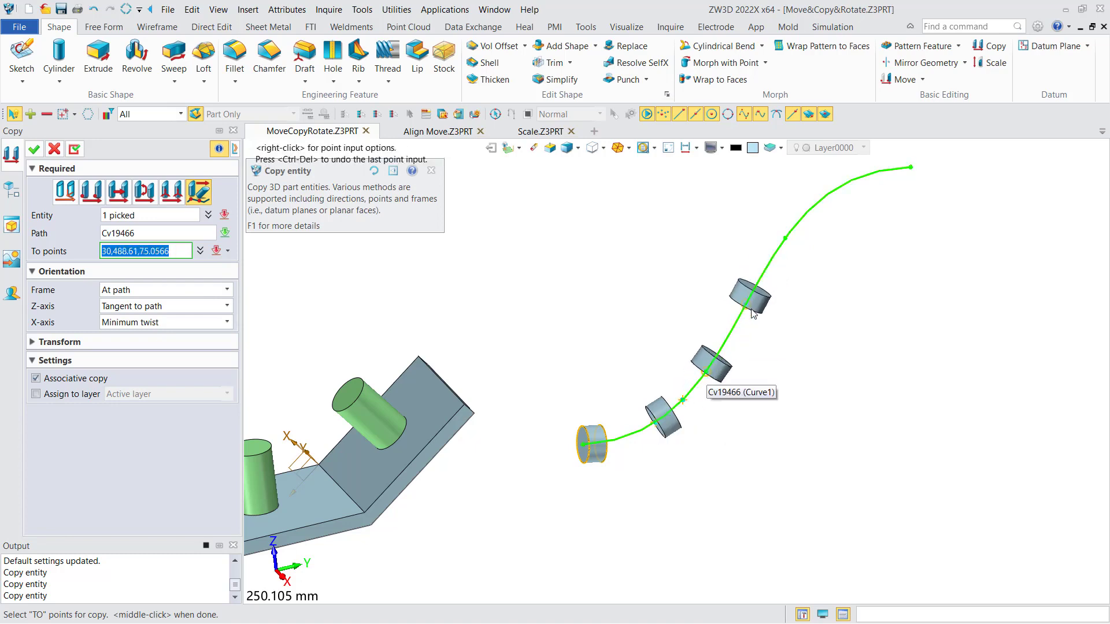
click(788, 240)
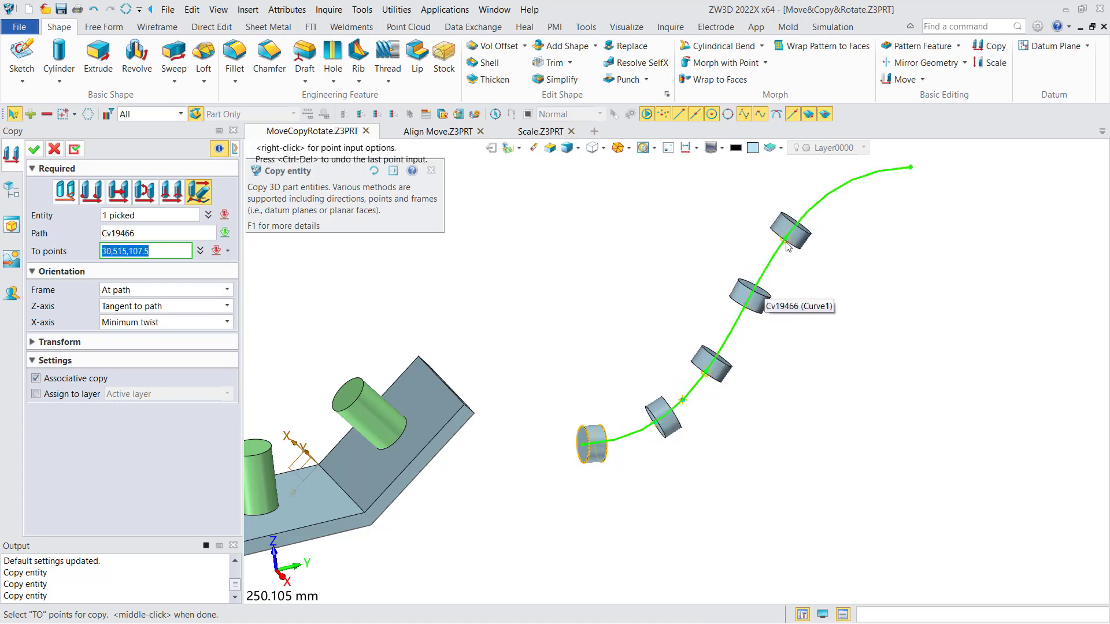
click(909, 172)
middle_drag(815, 292, 815, 317)
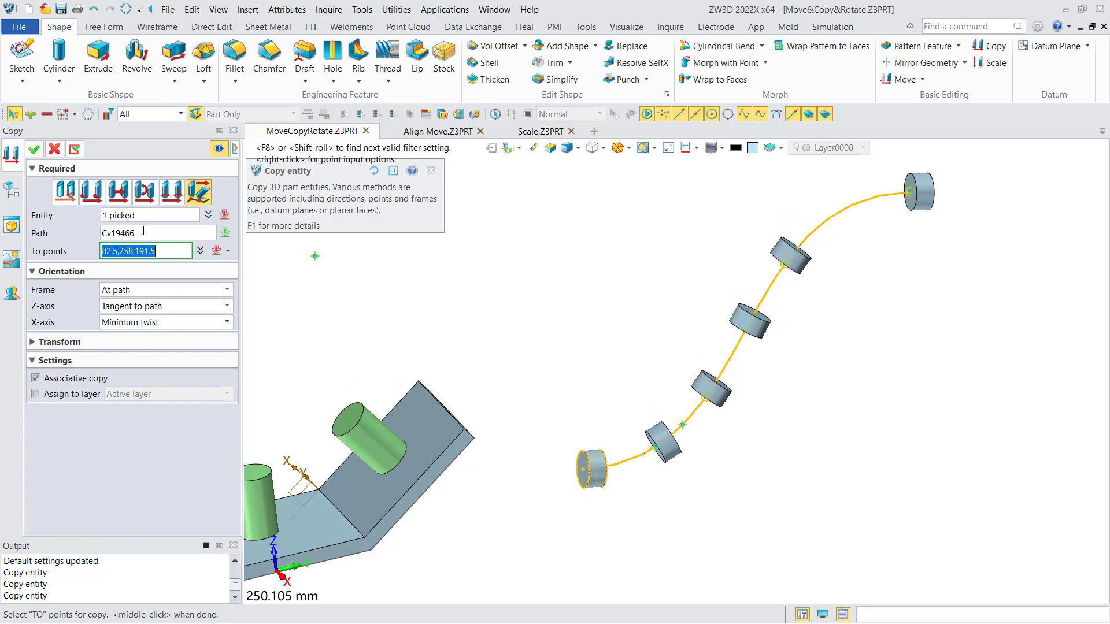
click(33, 149)
Switch to the Align Move.Z3PRT part and view its small red cylinder and large blue disc from several angles.
middle_drag(716, 323, 705, 345)
scroll(703, 345, down, 4)
mouse_move(698, 346)
right_down()
mouse_move(672, 357)
mouse_move(689, 338)
mouse_move(691, 348)
right_up()
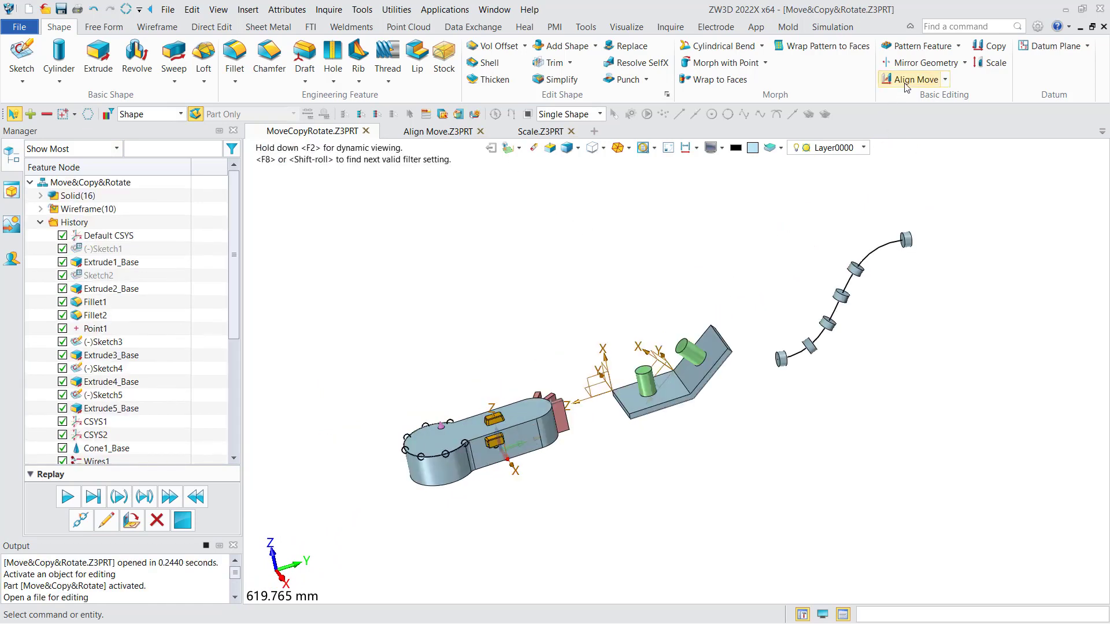
click(453, 132)
middle_drag(511, 204, 521, 213)
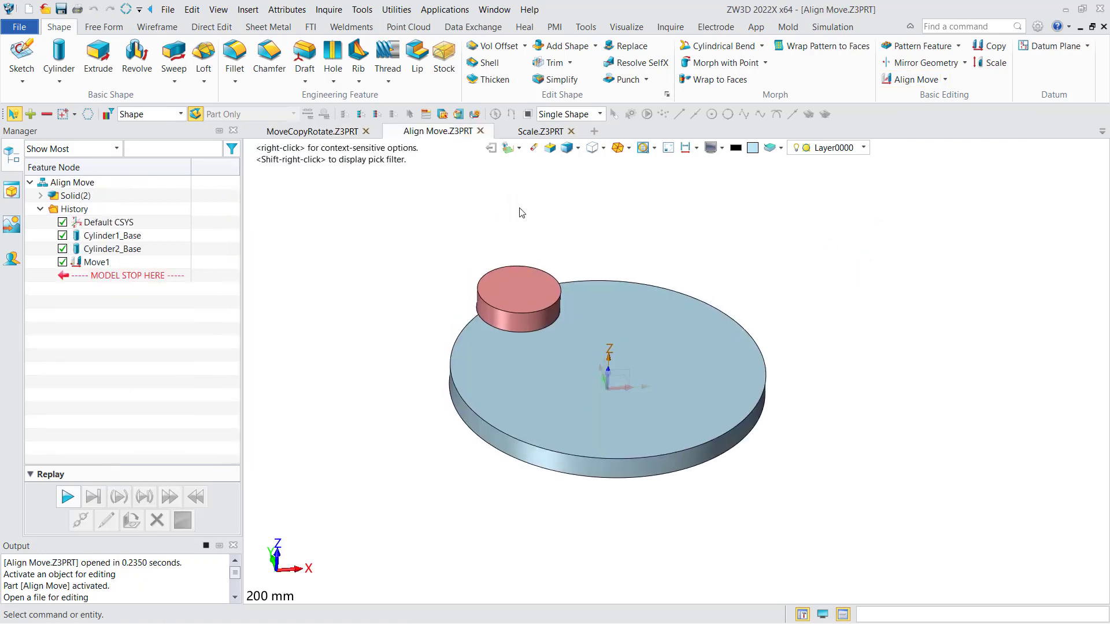
mouse_move(519, 228)
right_down()
mouse_move(546, 206)
mouse_move(566, 213)
mouse_move(506, 221)
right_up()
right_drag(514, 220, 677, 262)
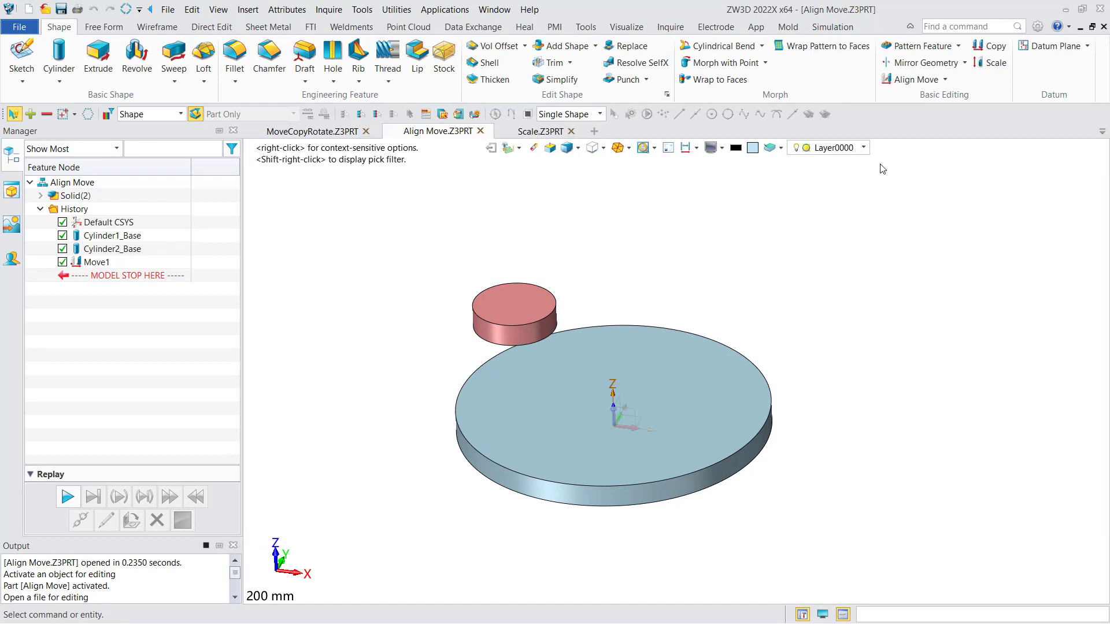
Align the red cylinder's side face concentric with the large disc's side face and apply the Align Move.
click(913, 84)
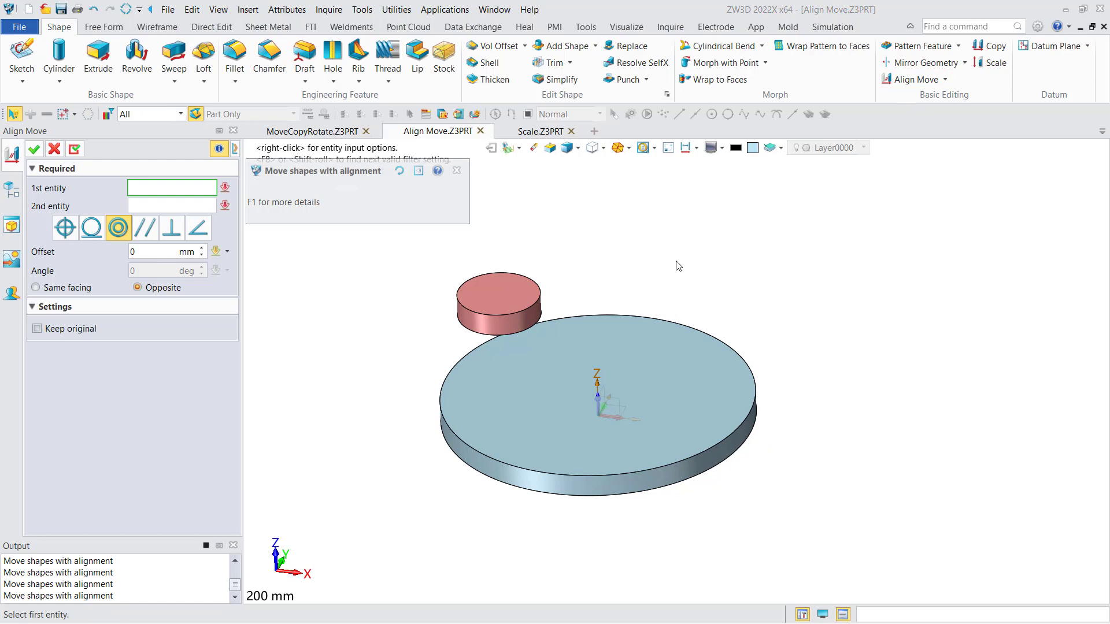
click(501, 329)
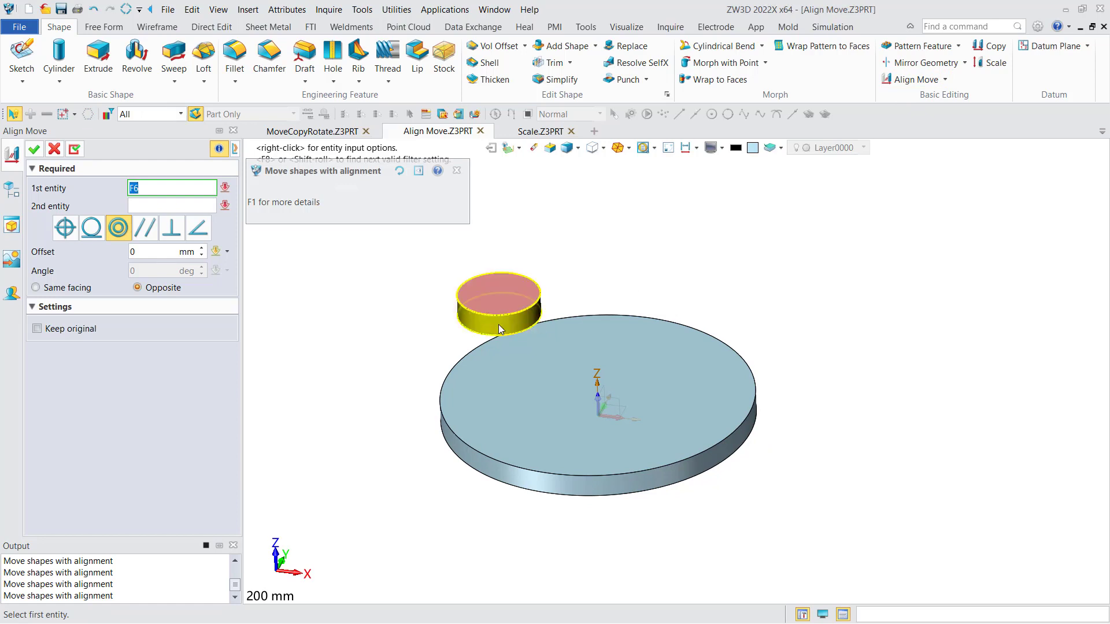
click(500, 329)
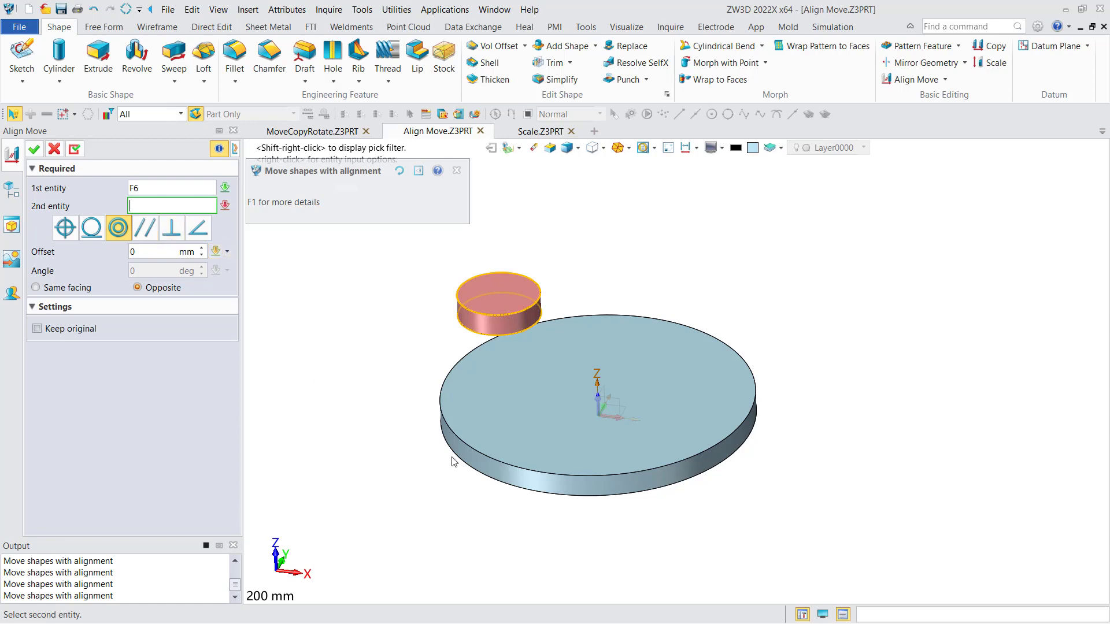
click(480, 464)
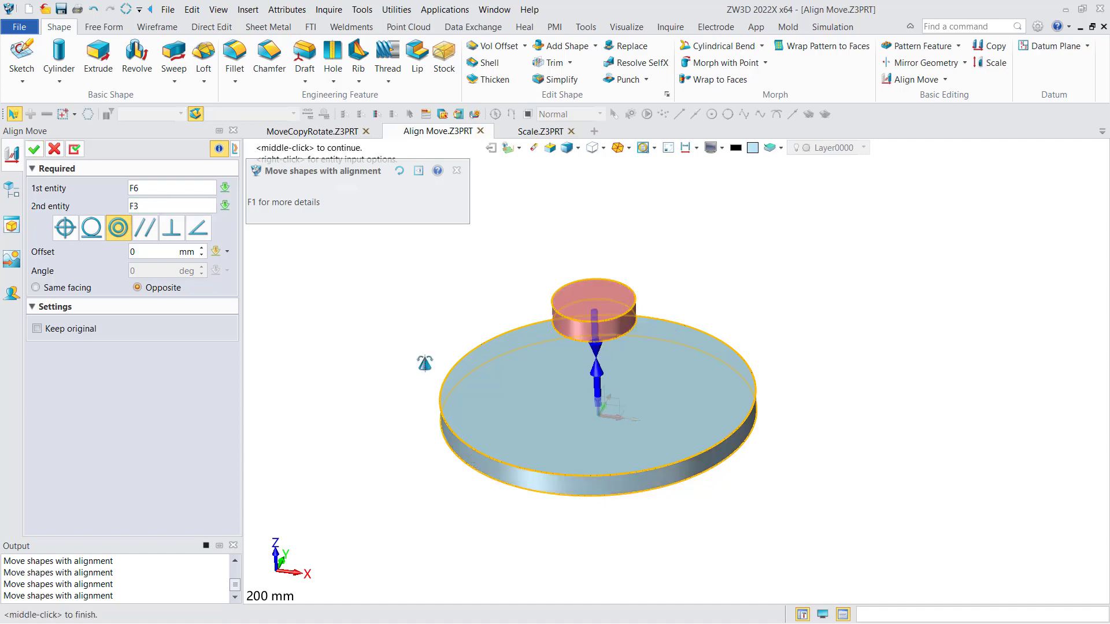
middle_drag(429, 369, 420, 366)
right_drag(433, 335, 421, 282)
middle_click(418, 280)
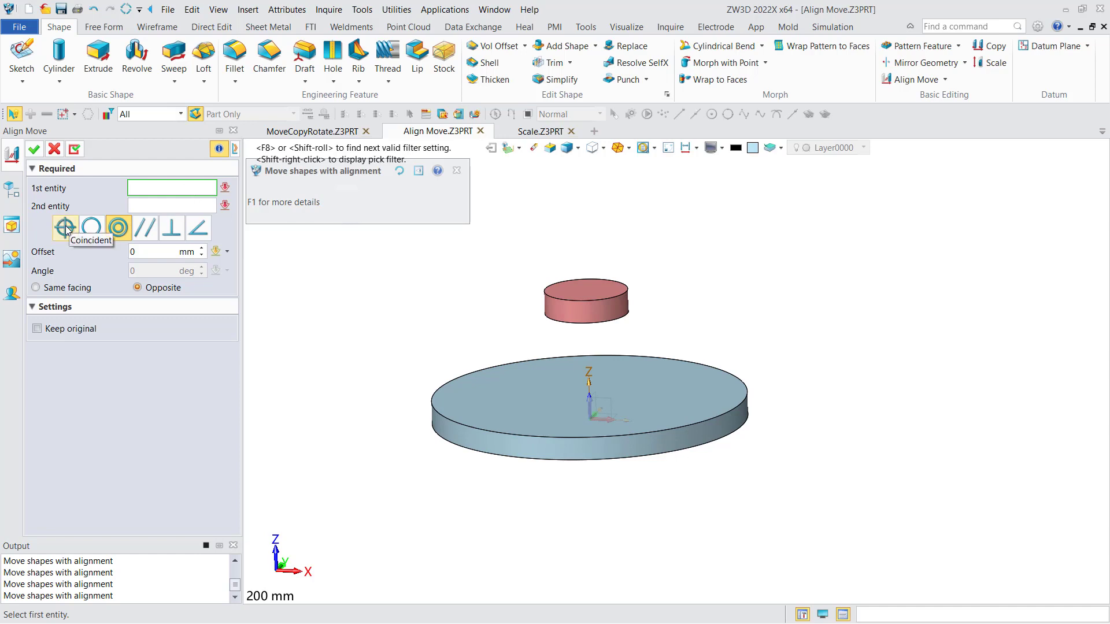
Make the red cylinder's bottom face coincident with the large blue disc's top face in Align Move.
right_drag(465, 312, 470, 280)
click(577, 314)
click(575, 311)
right_drag(529, 302, 525, 390)
click(519, 384)
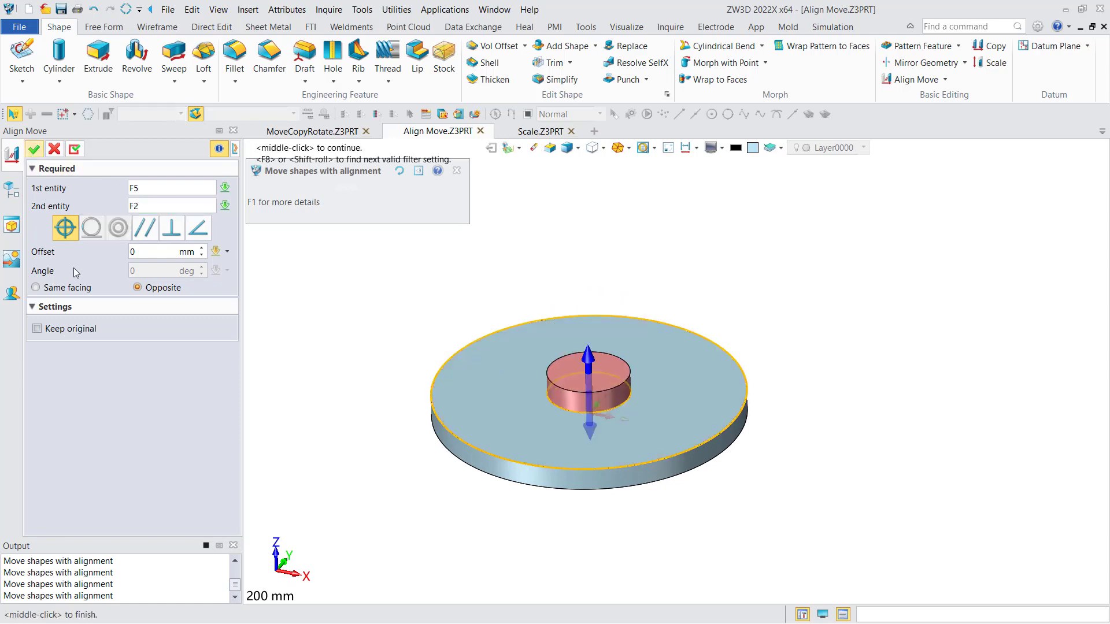
Try the same-facing orientation, return to opposite facing, then apply the Align Move and inspect the seated cylinder.
click(72, 289)
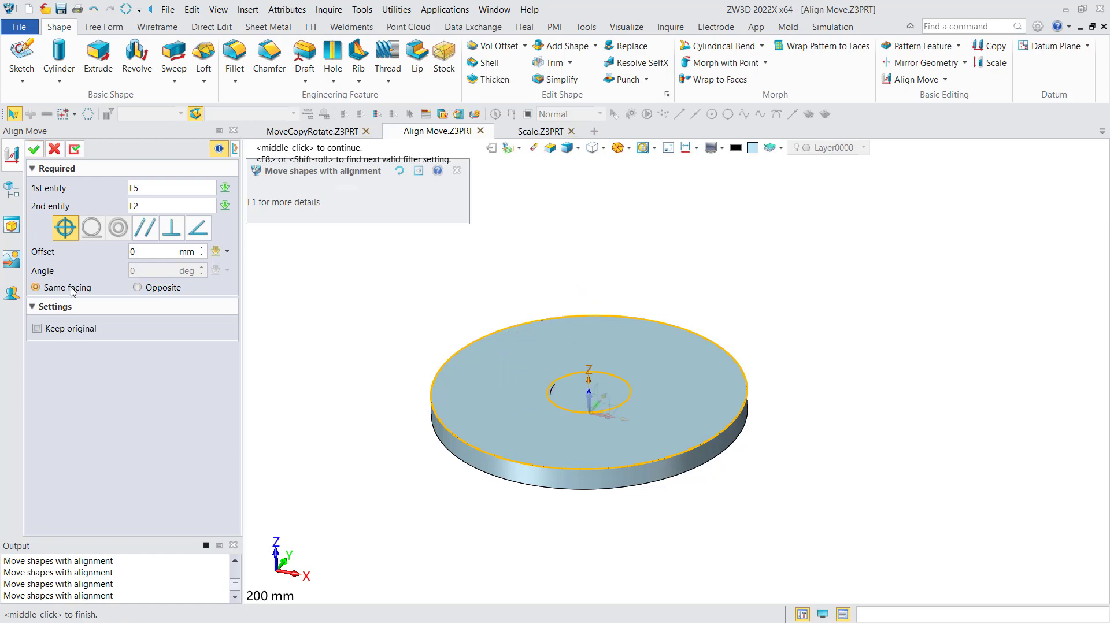
click(161, 291)
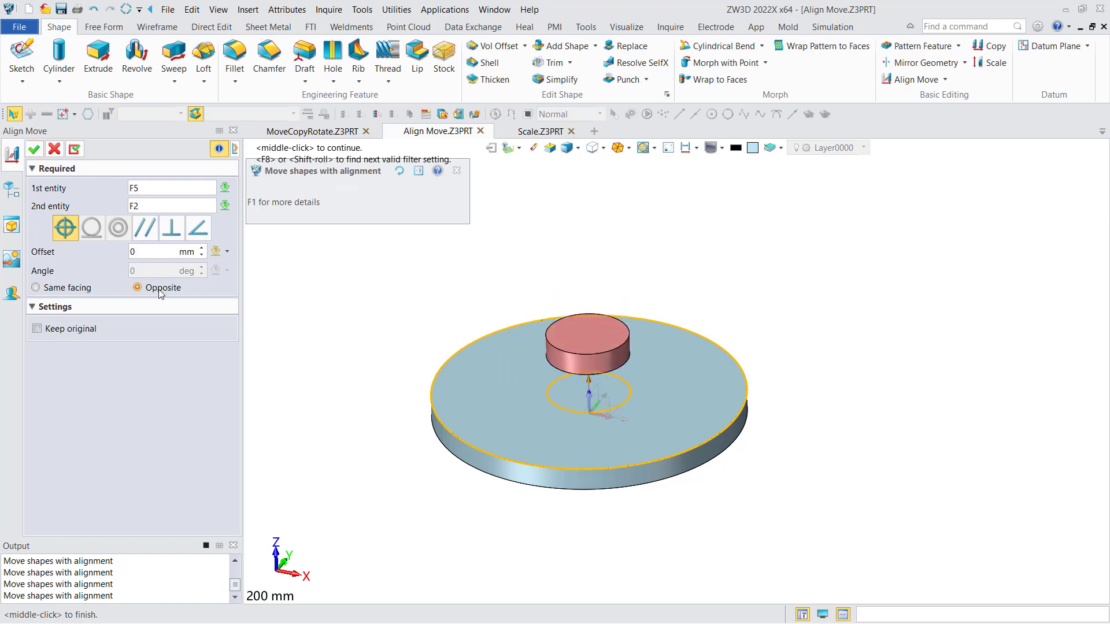
click(34, 149)
right_drag(465, 340, 466, 346)
key(ctrl+Up)
middle_drag(457, 317, 437, 279)
right_drag(374, 329, 518, 210)
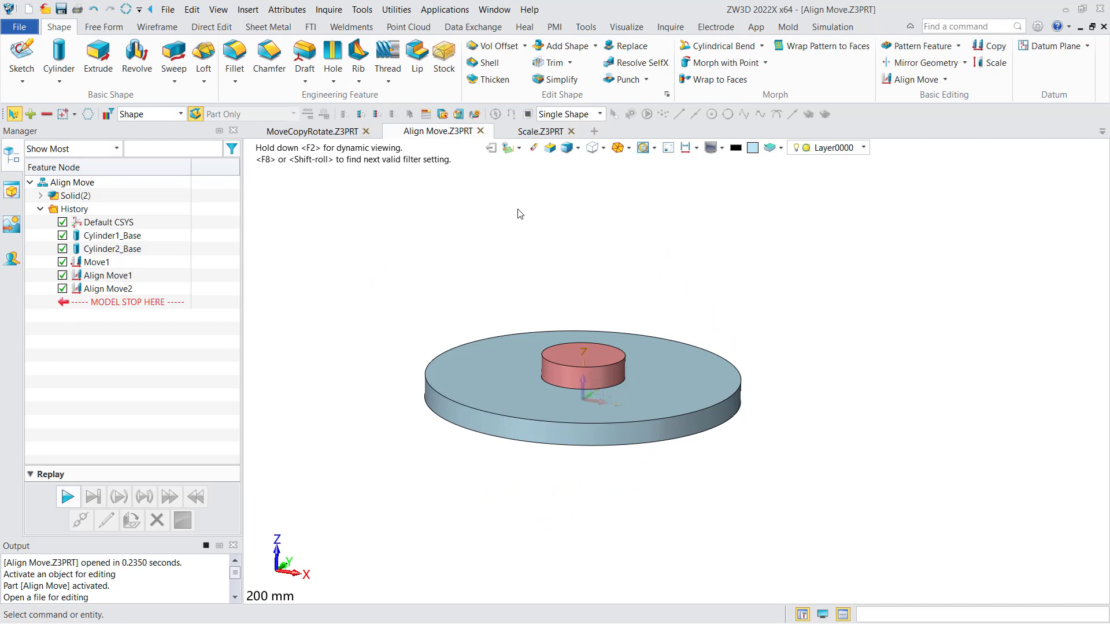
Switch to the Scale.Z3PRT part and scale the stepped block uniformly by a factor of 2.
click(564, 131)
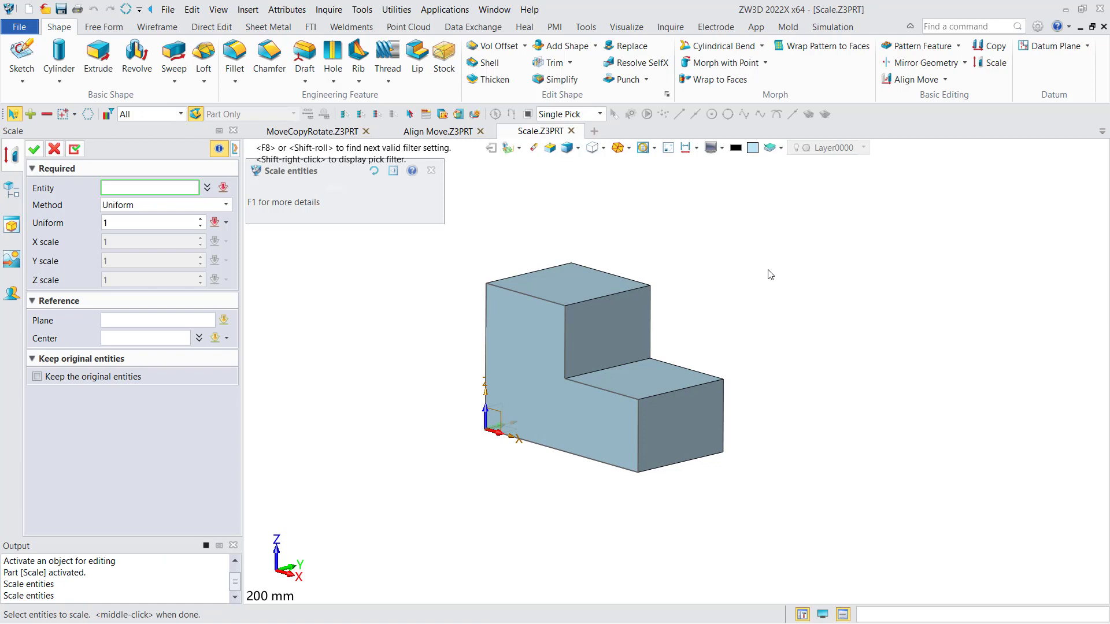
click(607, 319)
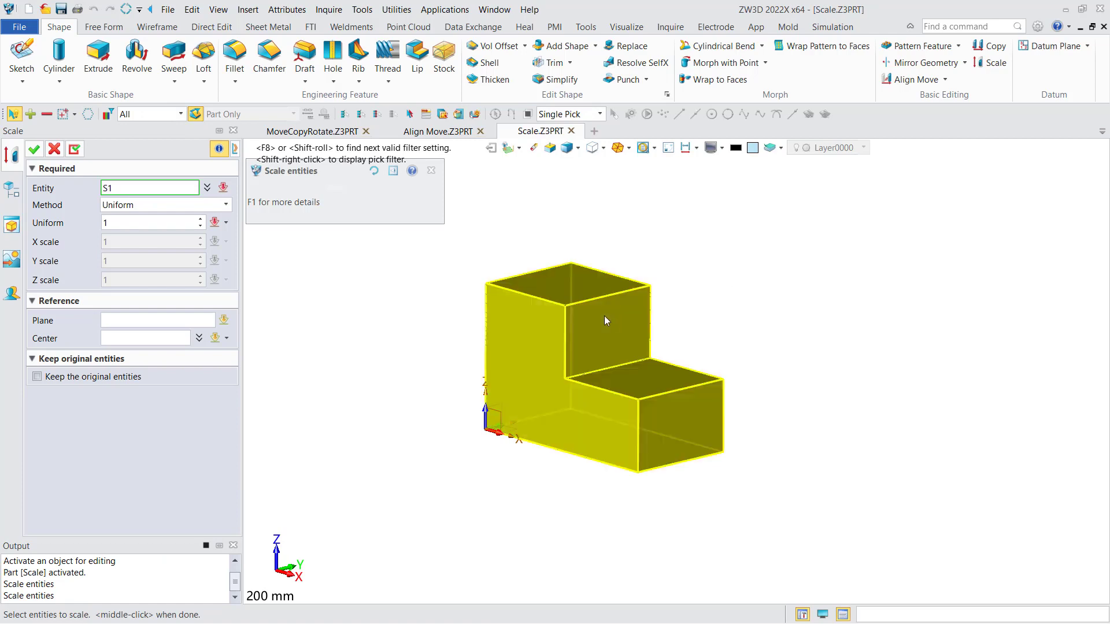
click(605, 316)
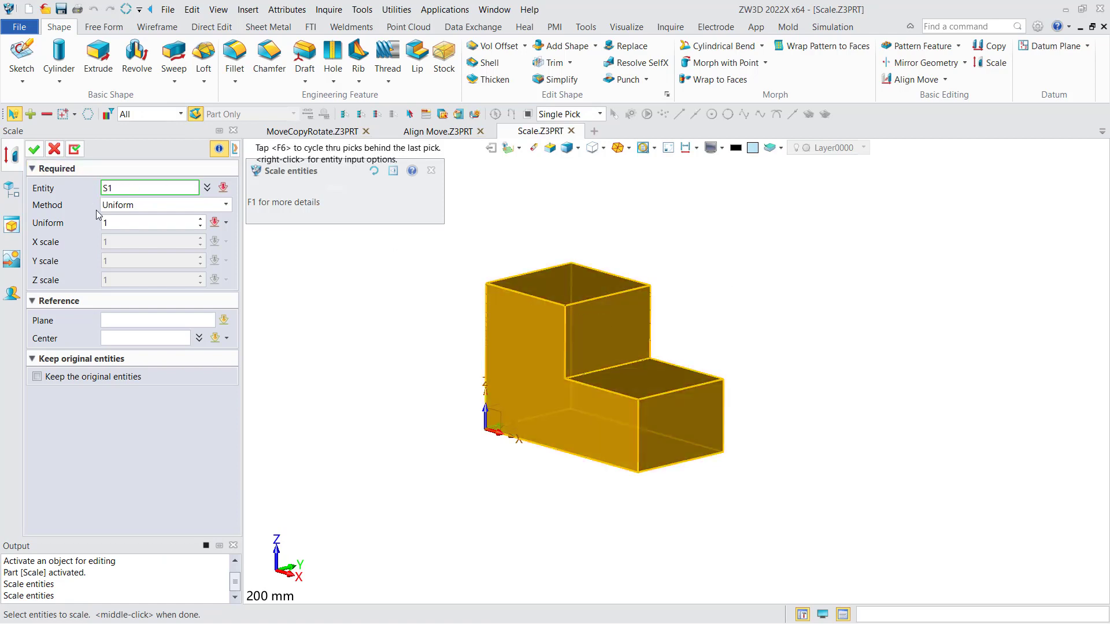
click(148, 206)
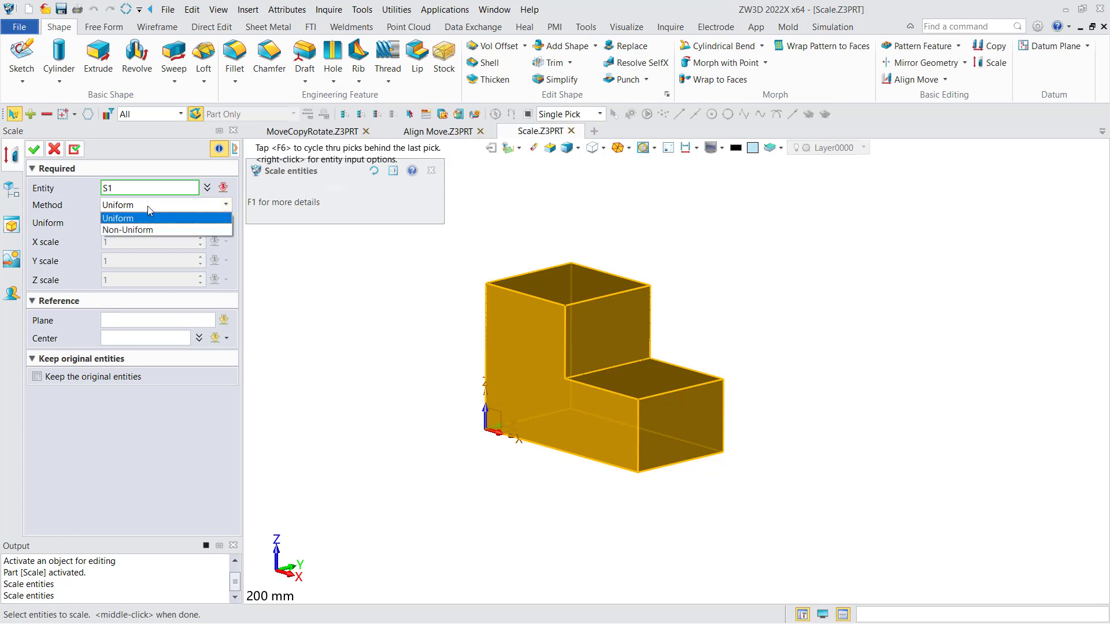
click(147, 206)
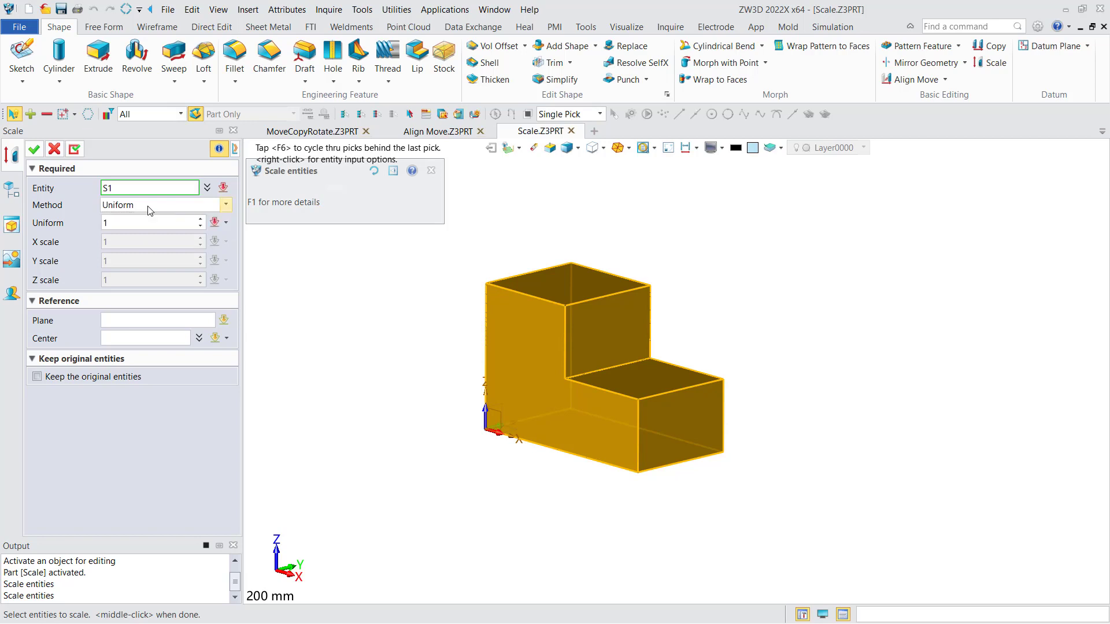
click(115, 221)
double_click(114, 220)
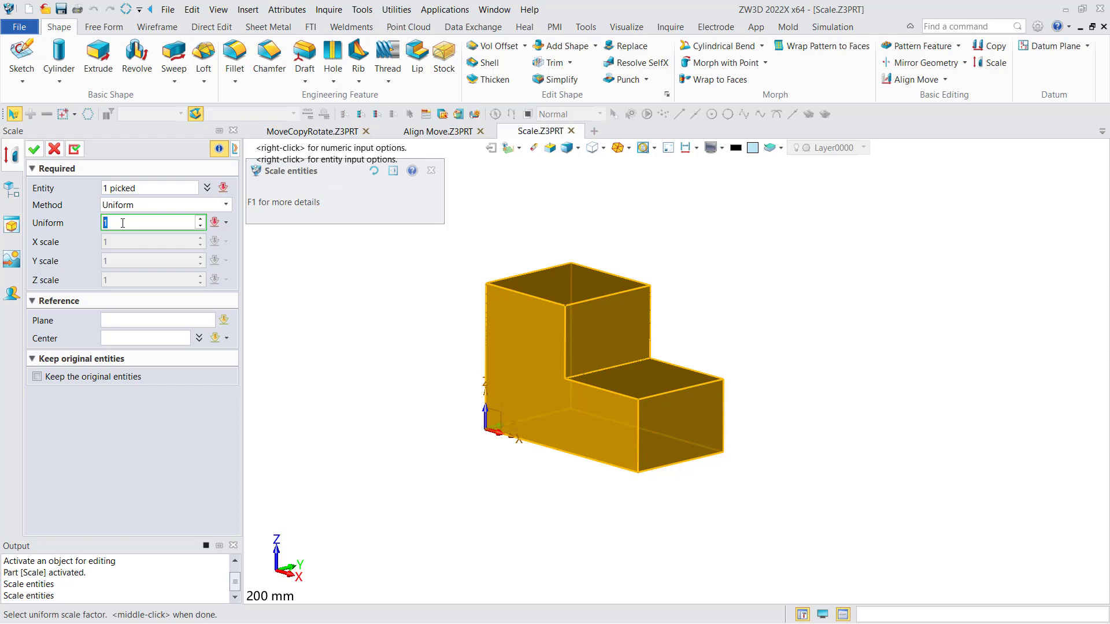
text(2)
click(35, 149)
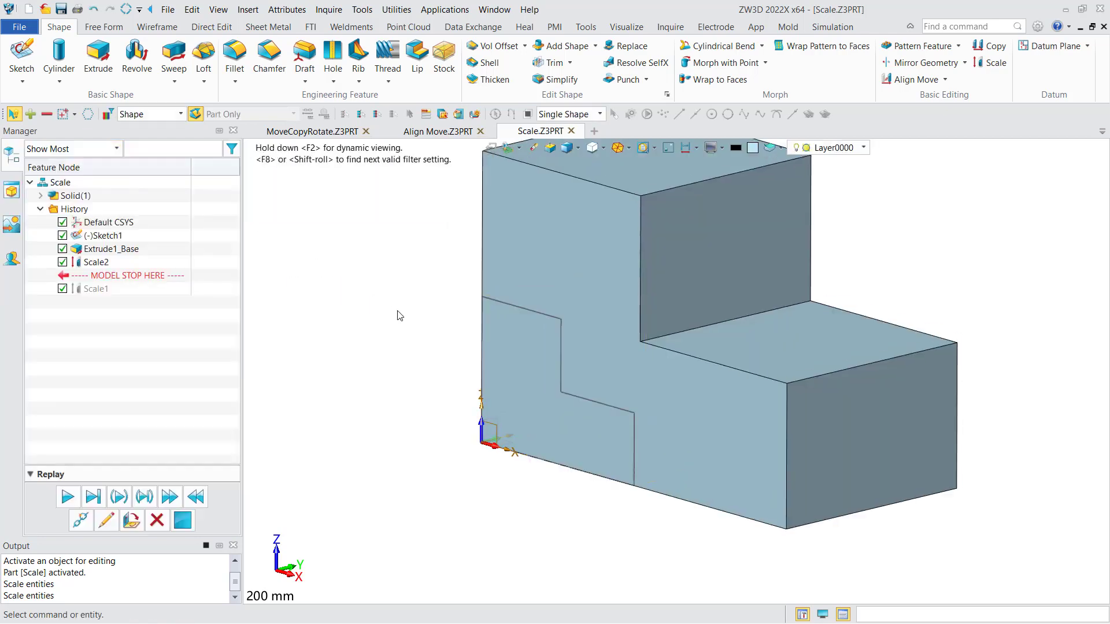
Redefine the block's scale feature as non-uniform with factors X 1.5, Y 2 and Z 3, and apply it.
double_click(49, 264)
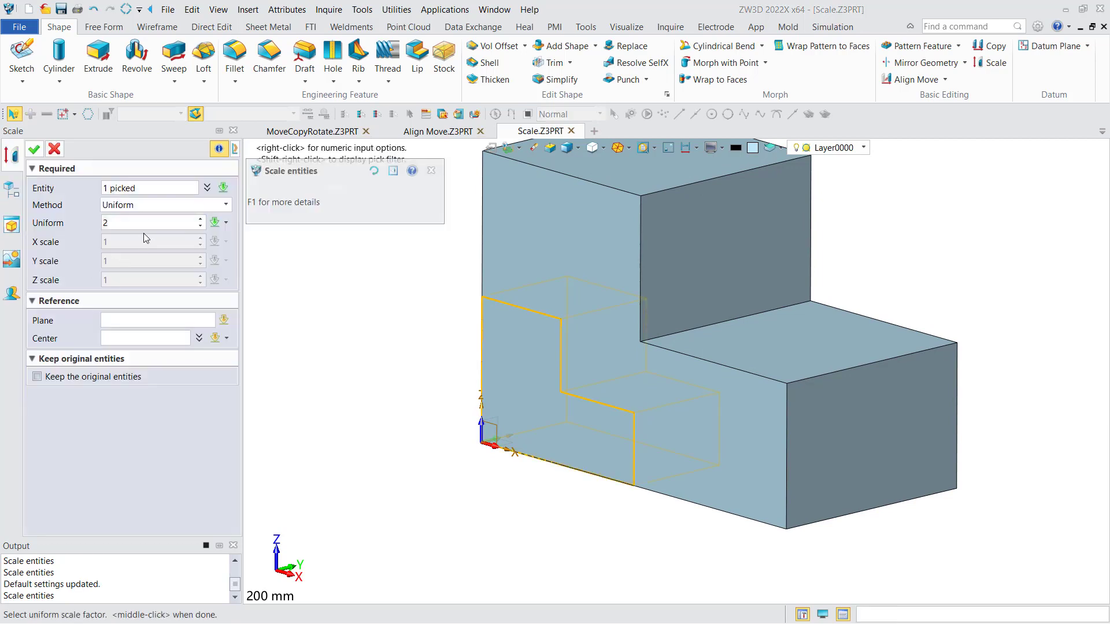
click(144, 206)
click(141, 226)
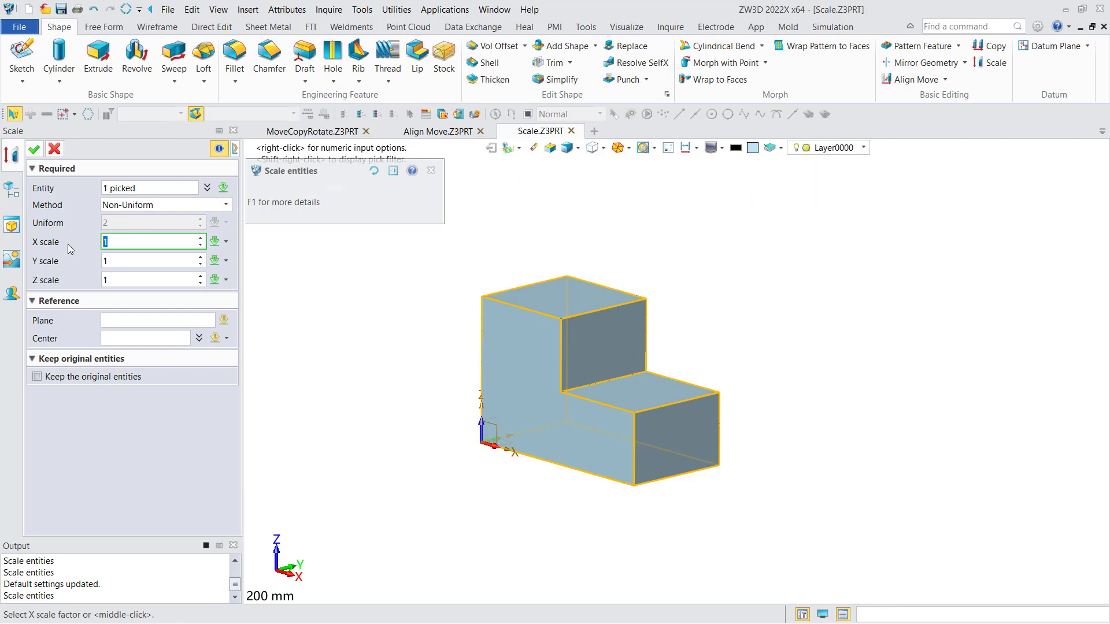
click(115, 244)
text(.5)
key(Tab)
text(2)
click(135, 277)
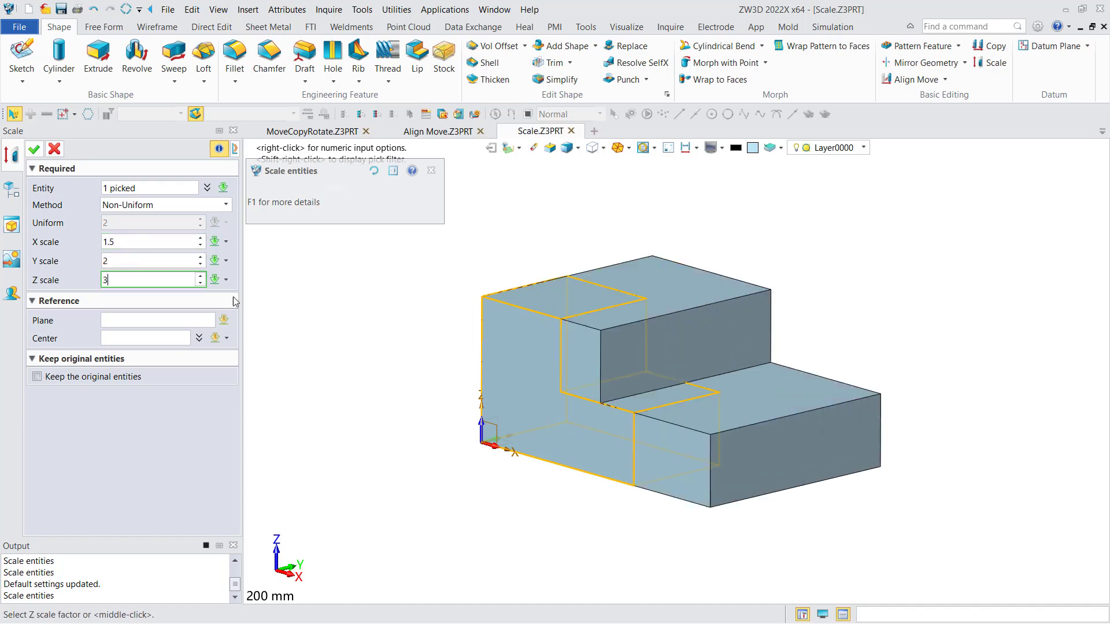
key(BackSpace)
text(3)
click(35, 149)
scroll(463, 322, down, 3)
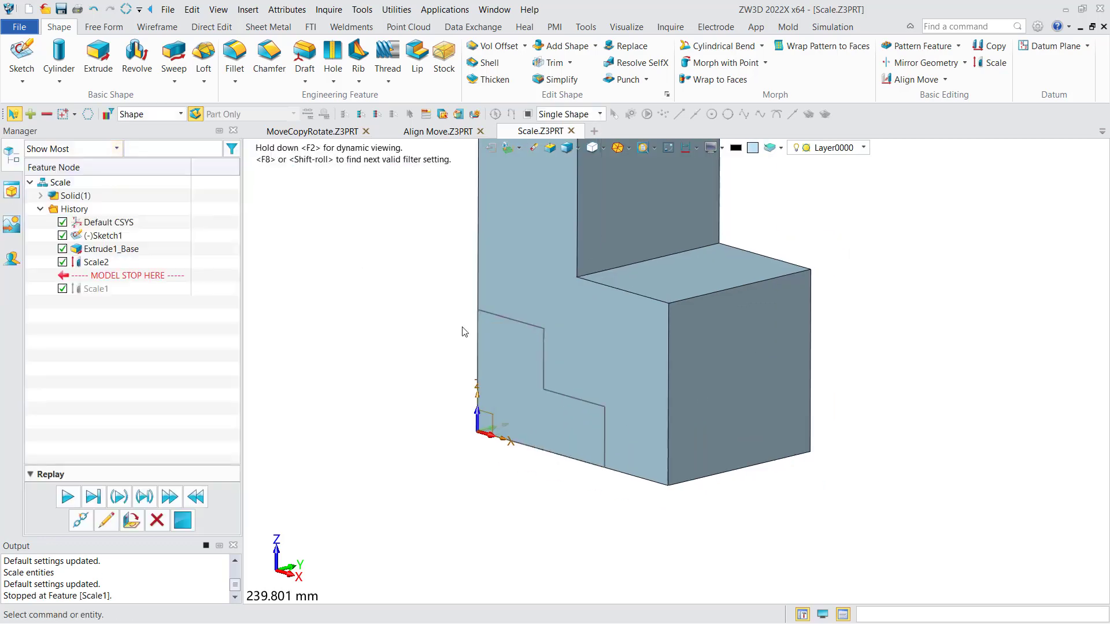